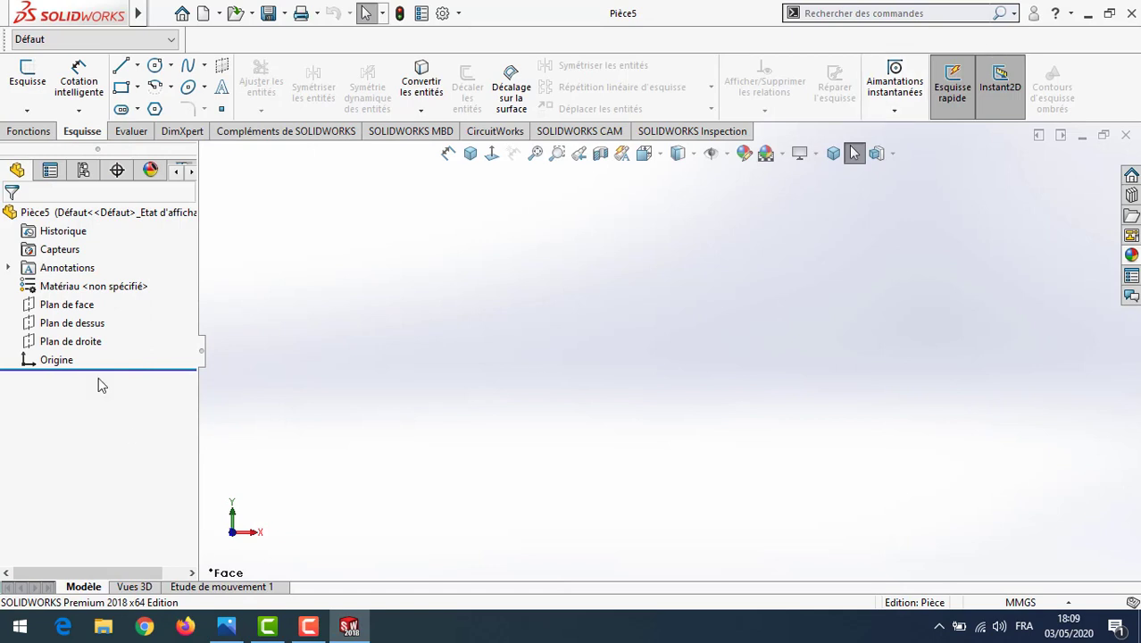
Start a sketch on the top plane (Plan de dessus) and draw a horizontal centerpoint straight slot centred on the origin.
left_click(88, 323)
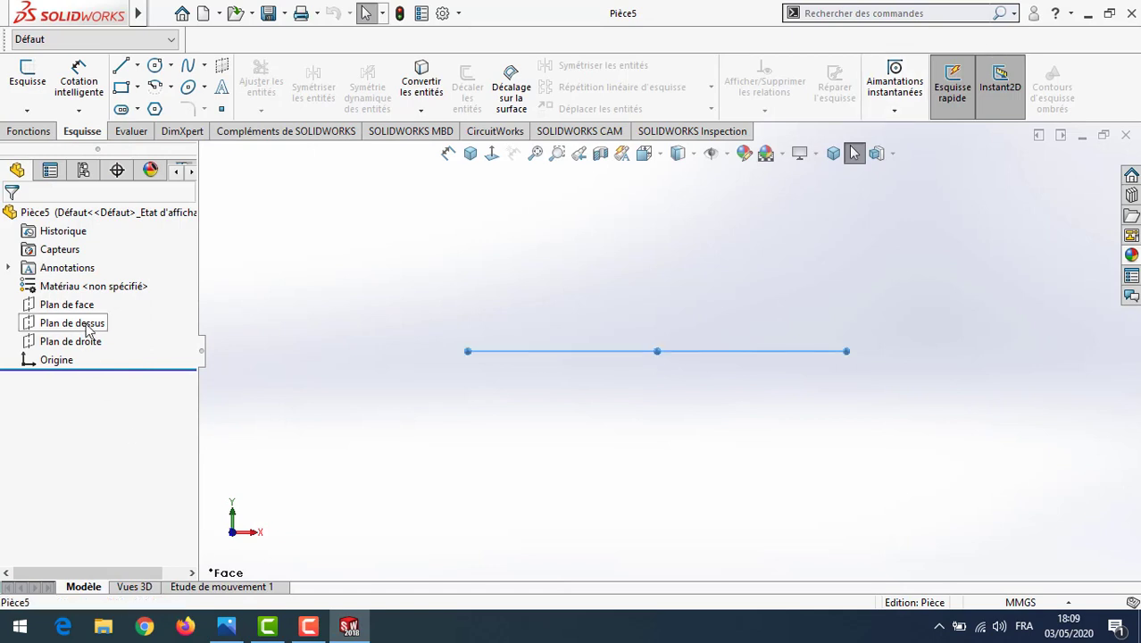
left_click(27, 76)
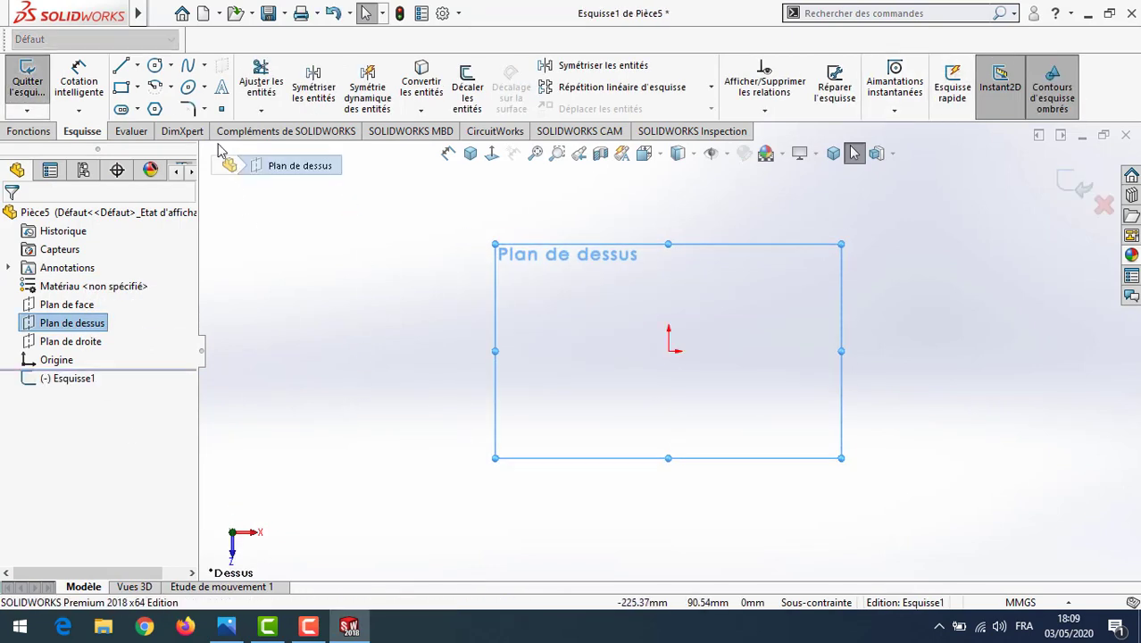
left_click(137, 109)
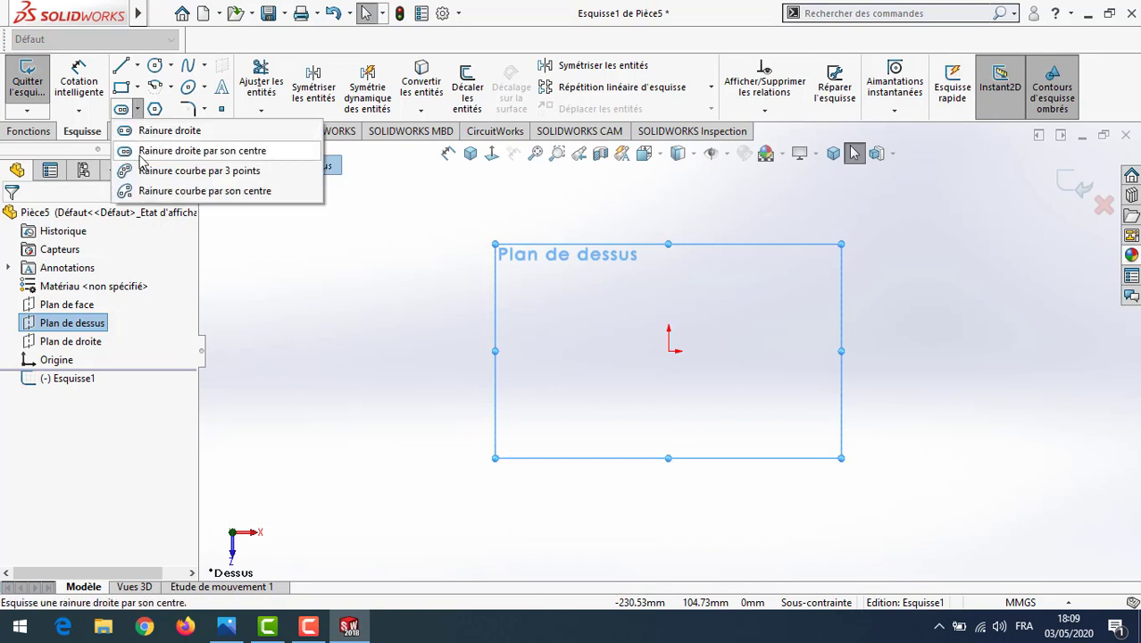
left_click(152, 151)
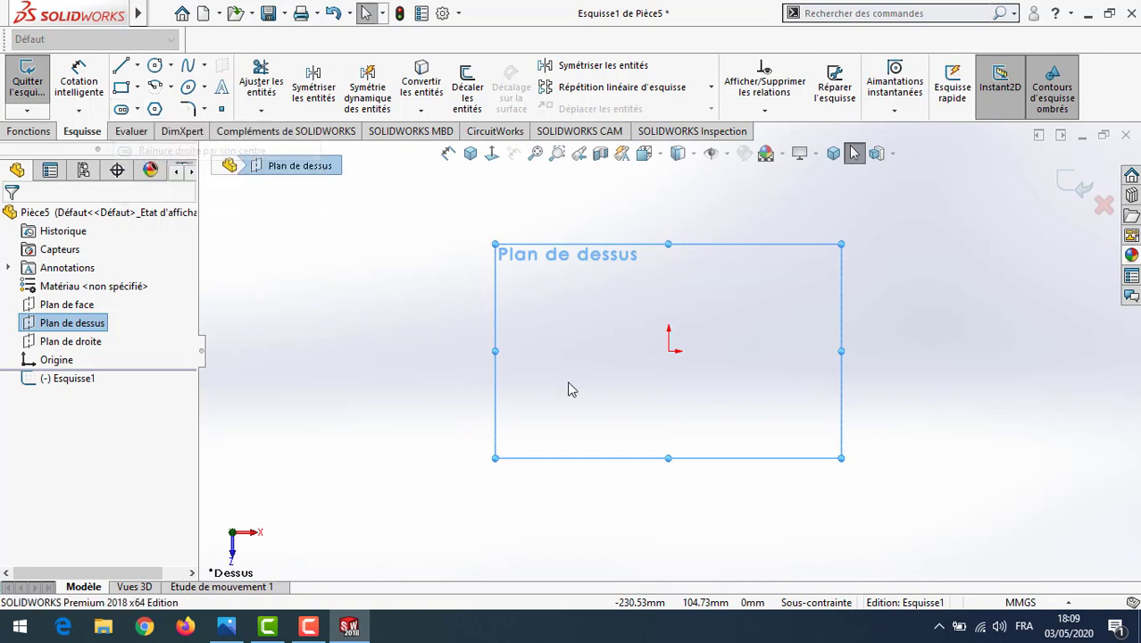
left_click(669, 351)
left_click(524, 351)
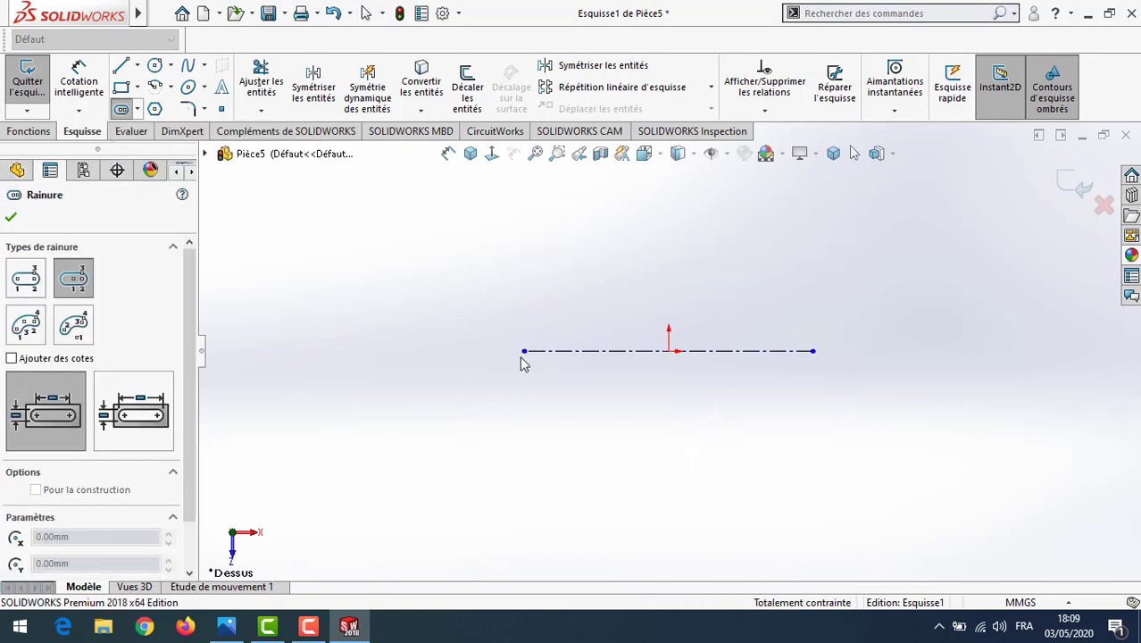
left_click(507, 446)
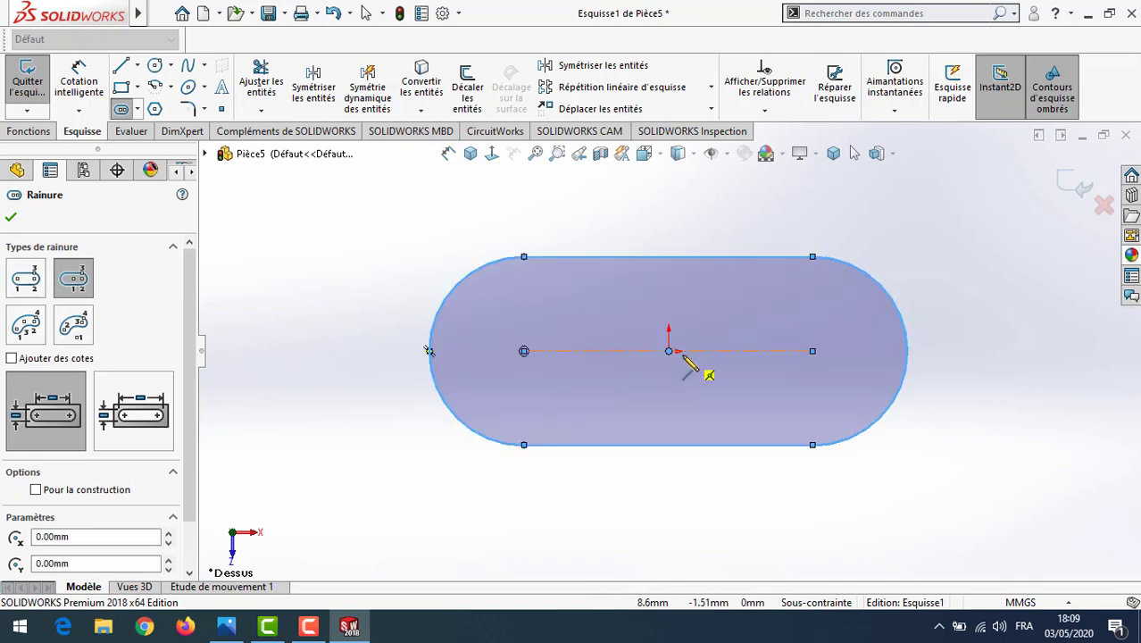
Draw a smaller slot with about 32 mm end radius inside the first, sharing its centre and arc centres.
left_click(670, 352)
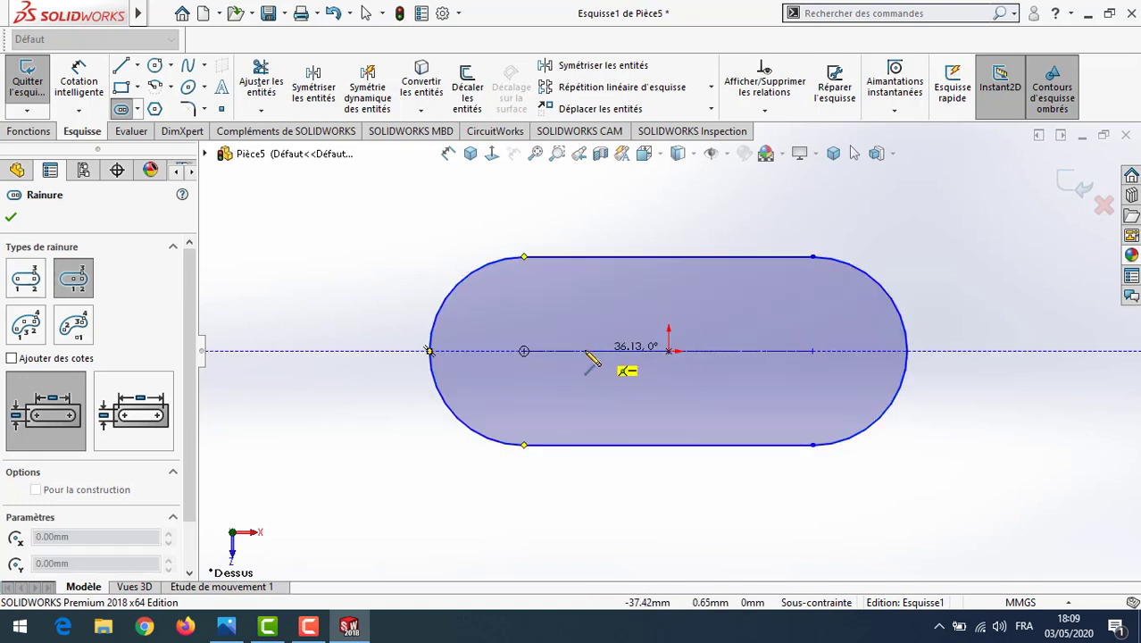
left_click(525, 352)
left_click(523, 412)
right_click(370, 301)
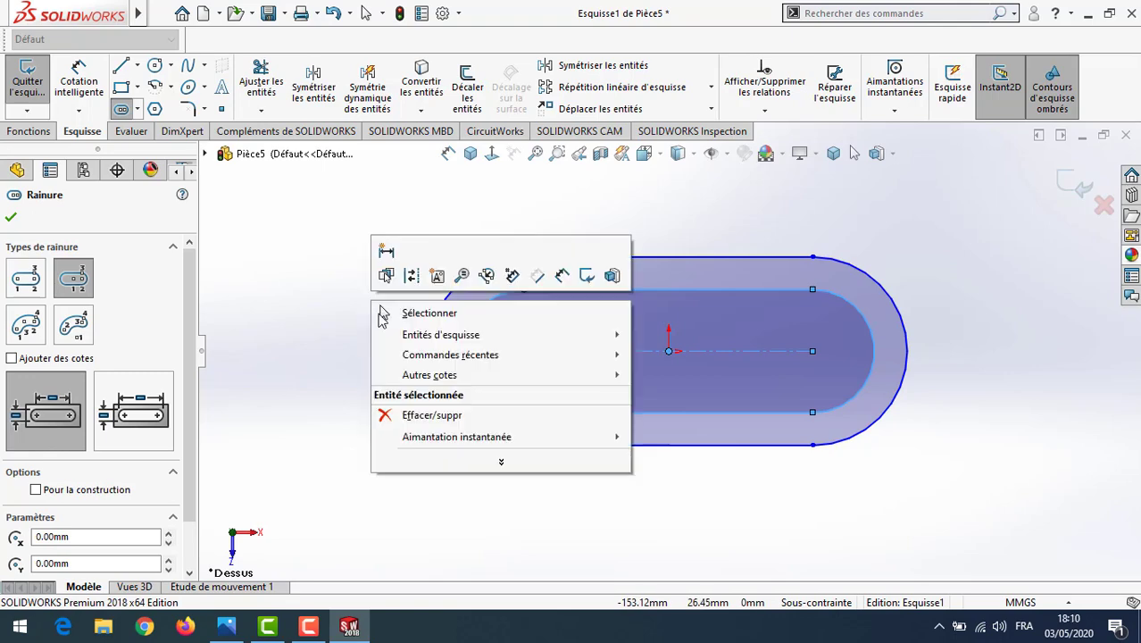
left_click(382, 304)
Check the exercise 8.png drawing and dimension the inner slot's end radius to 10 mm.
left_click(242, 629)
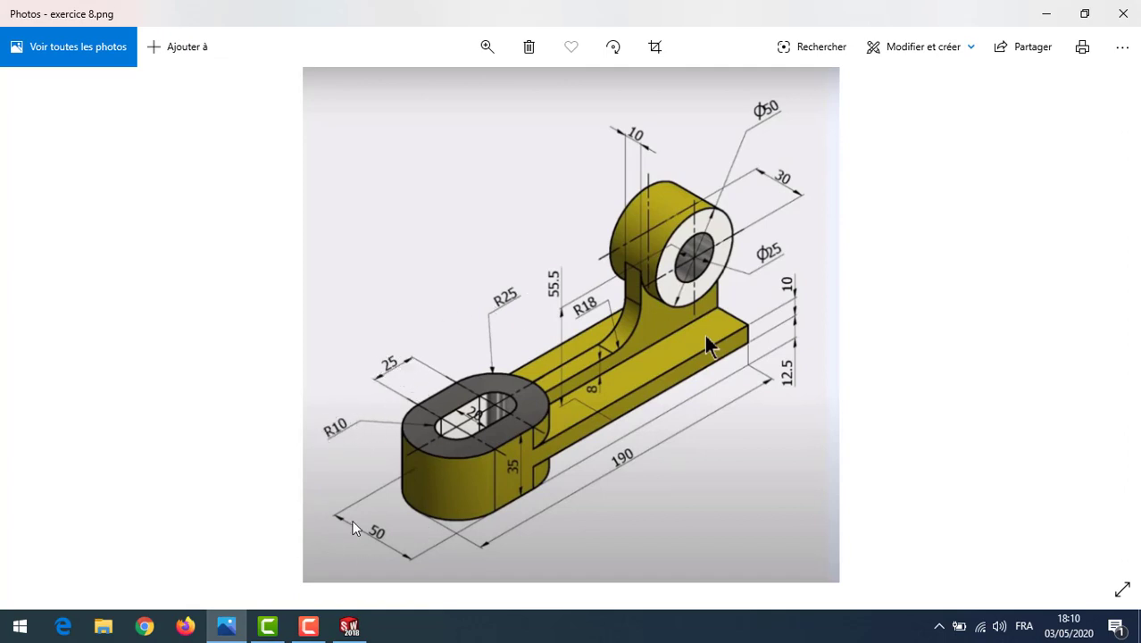
left_click(349, 627)
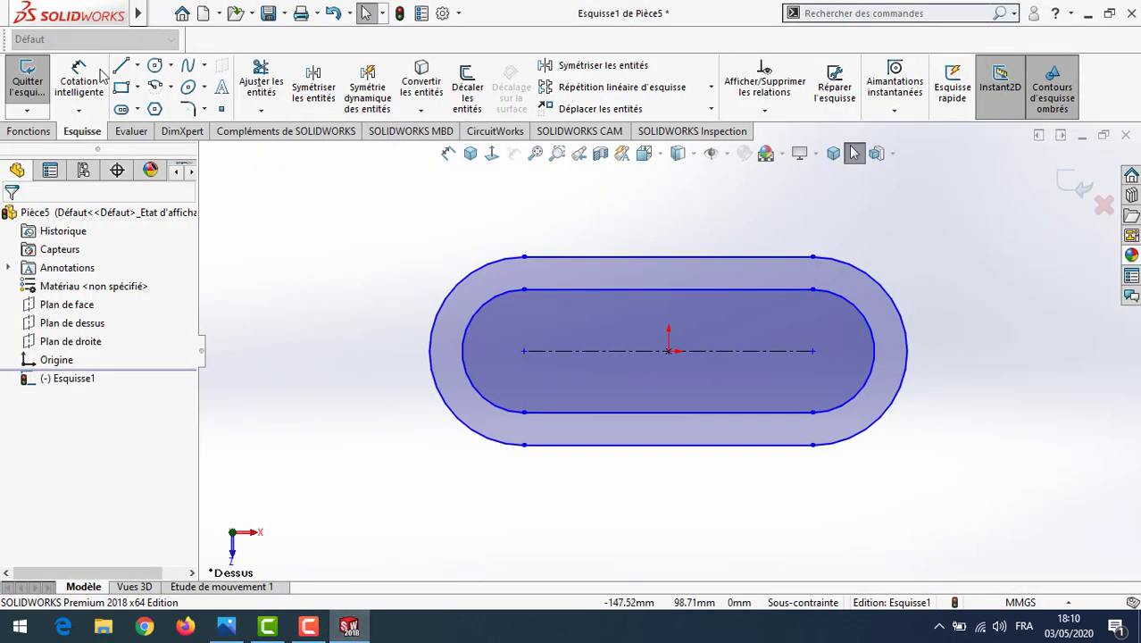
left_click(76, 86)
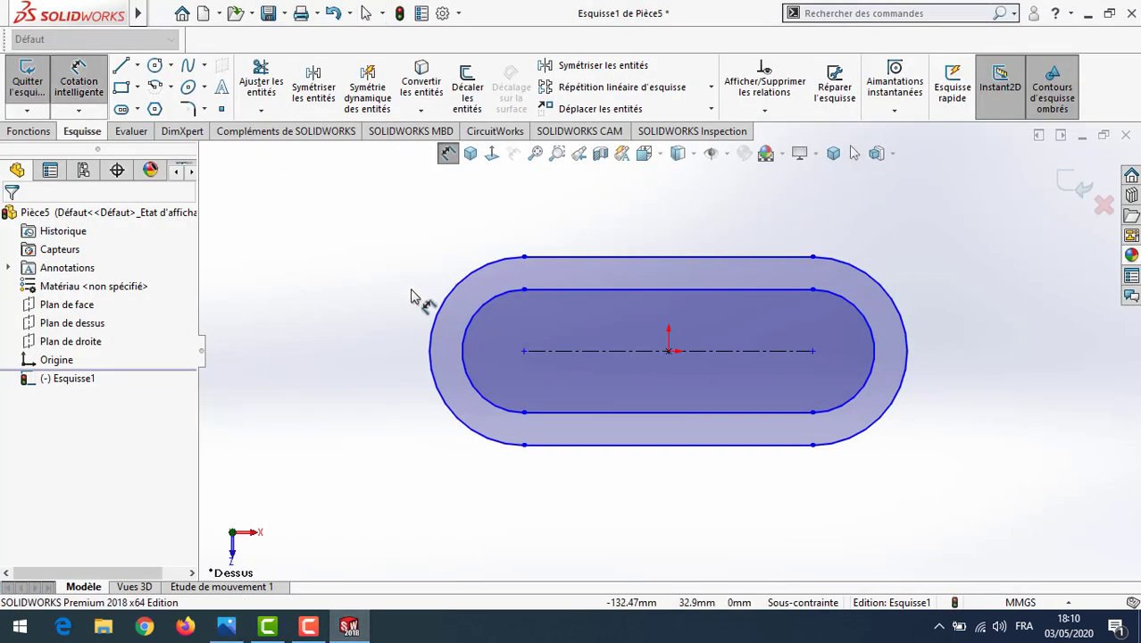
left_click(464, 336)
left_click(383, 261)
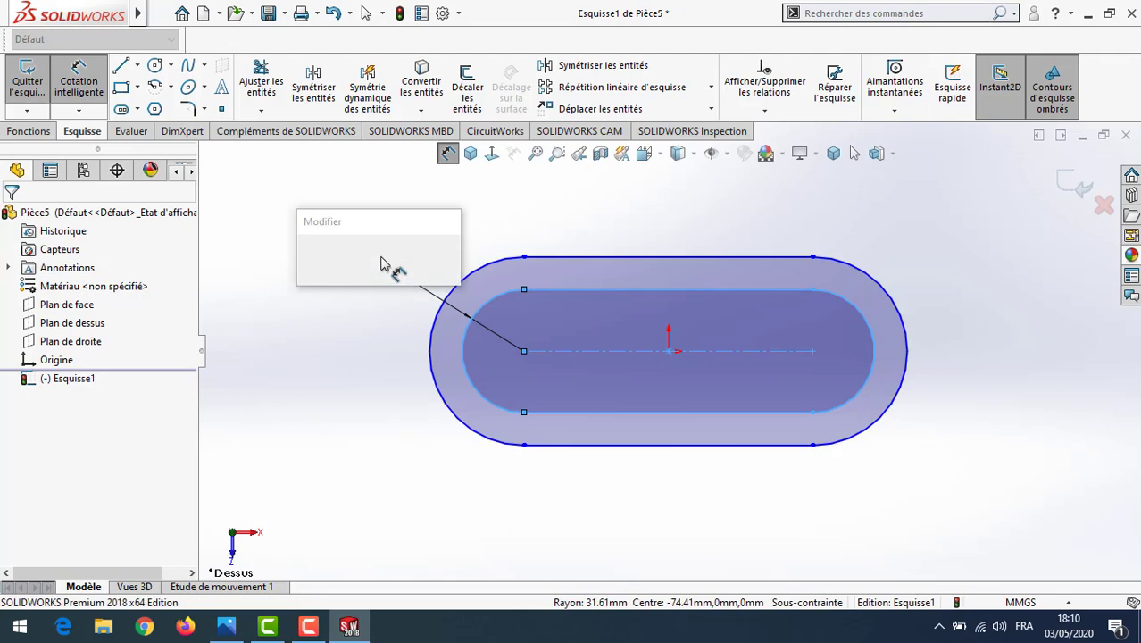
type("10")
key("Return")
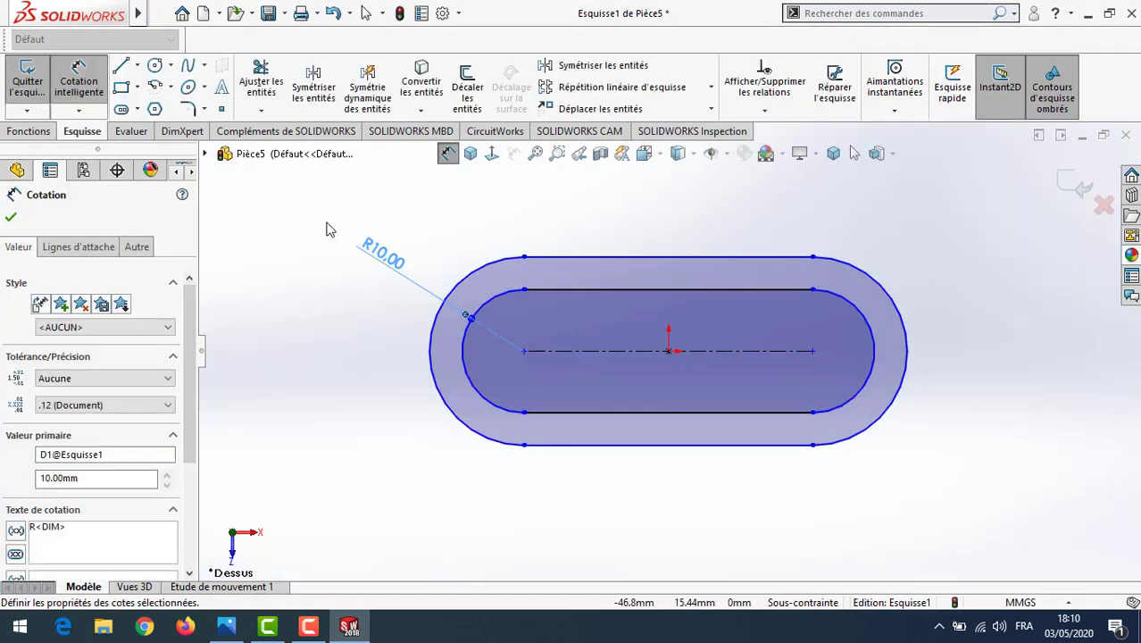
Dimension the outer slot's end radius to 25 mm.
left_click(429, 364)
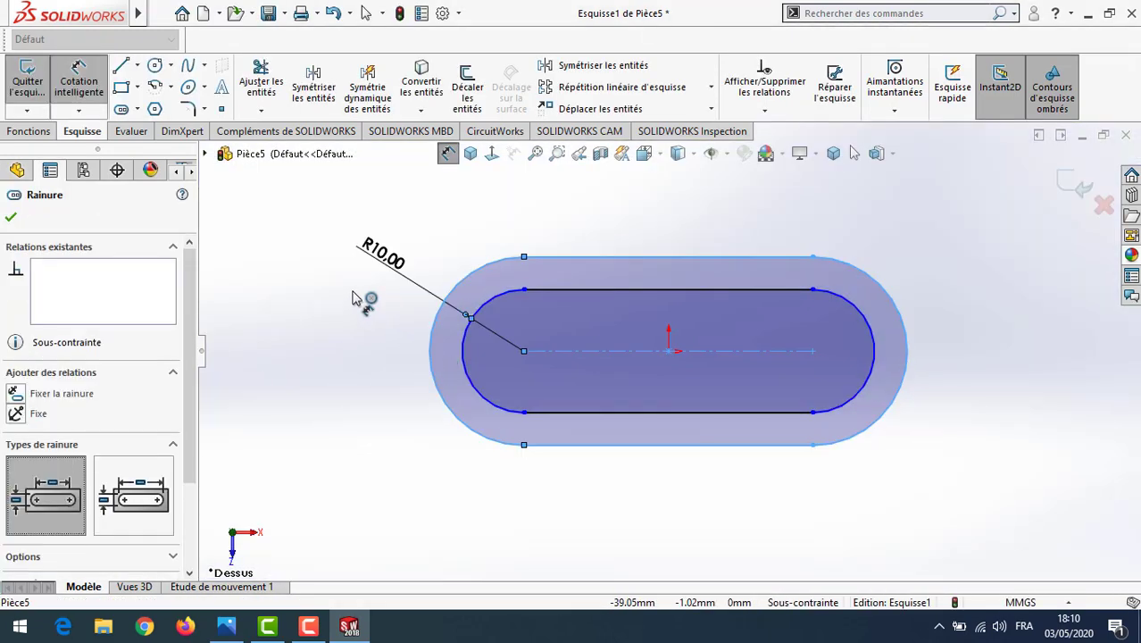
left_click(334, 282)
type("25")
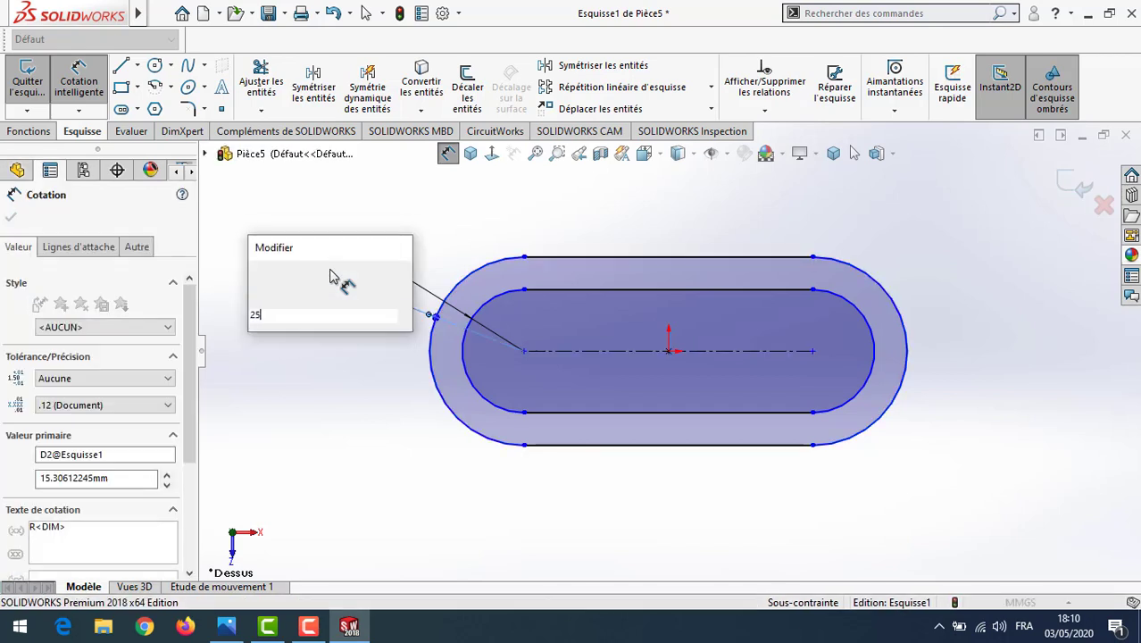
key("Return")
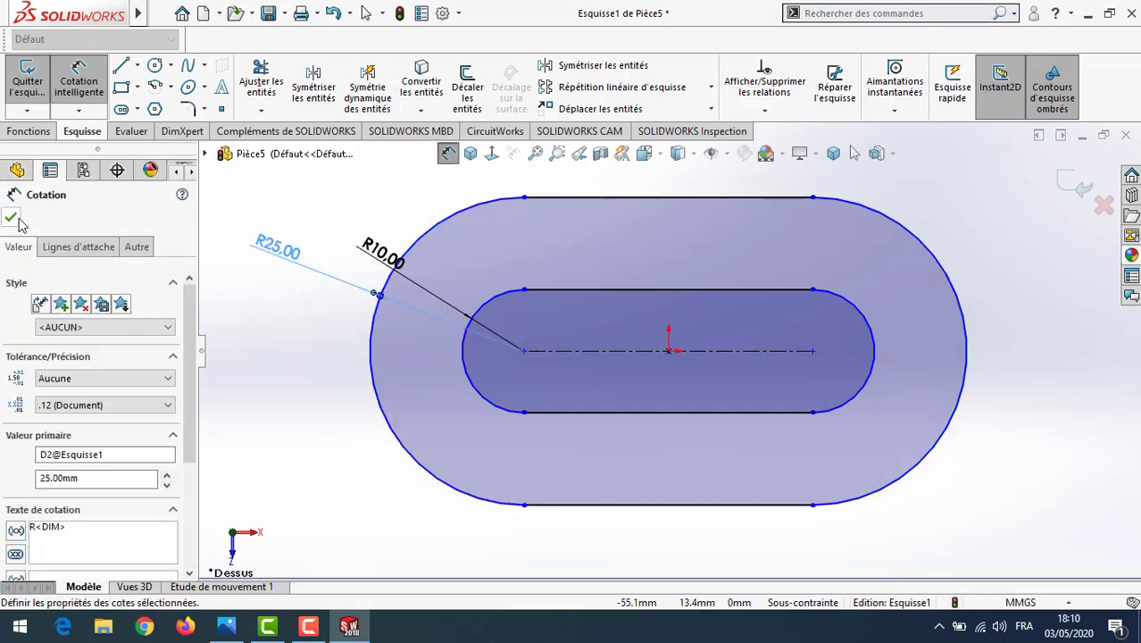
left_click(12, 218)
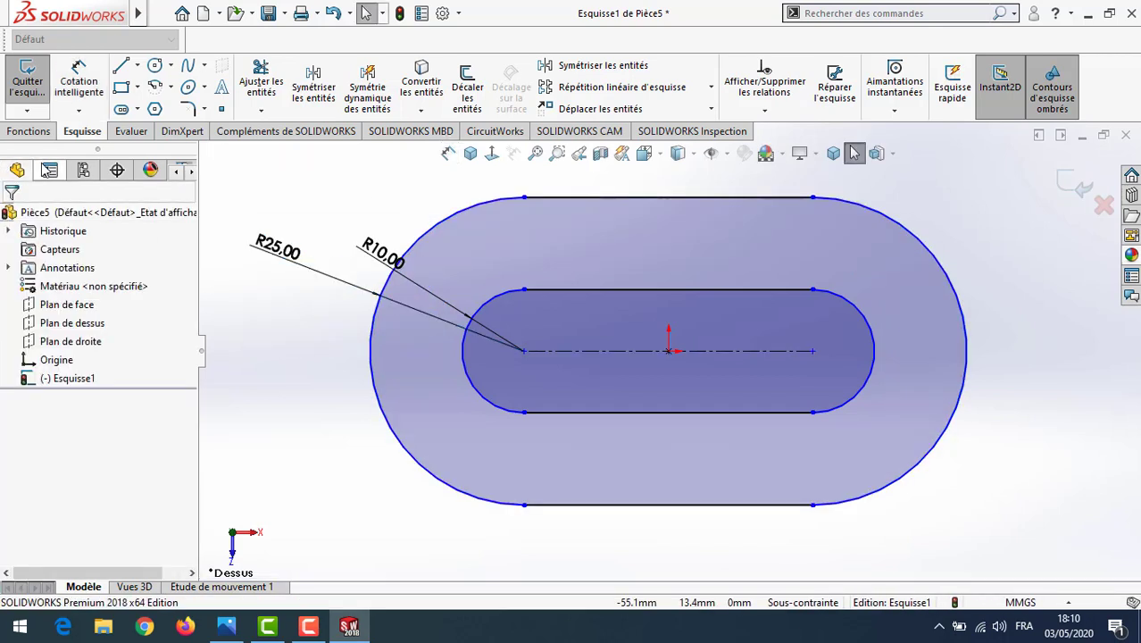
Dimension the distance between the slots' arc centres to 25 mm.
left_click(623, 359)
left_click(623, 185)
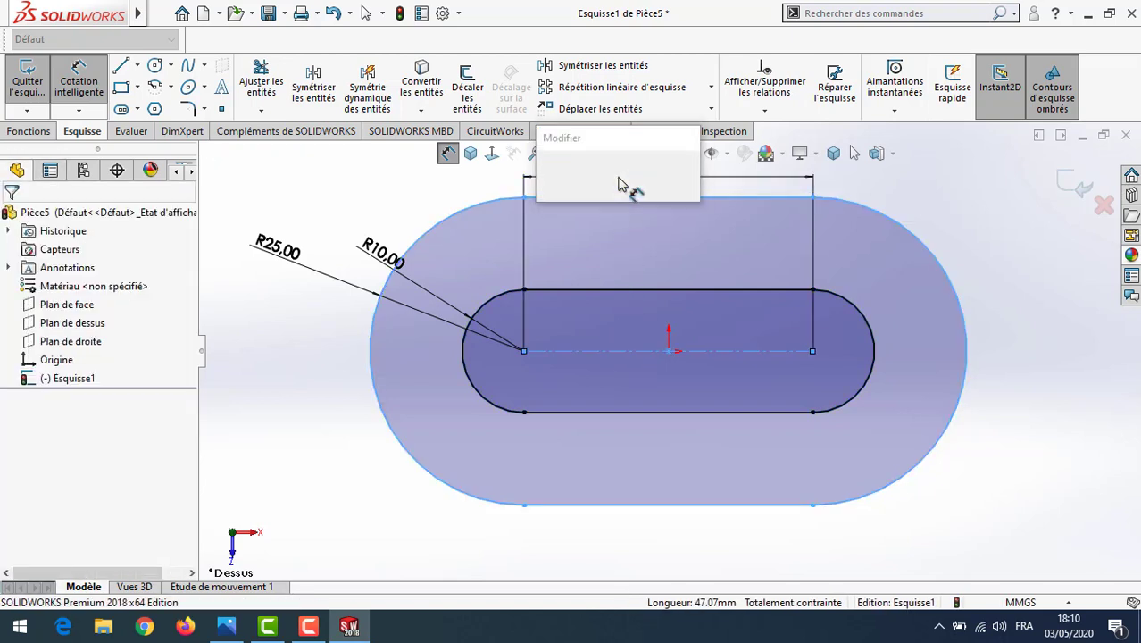
type("25")
key("Return")
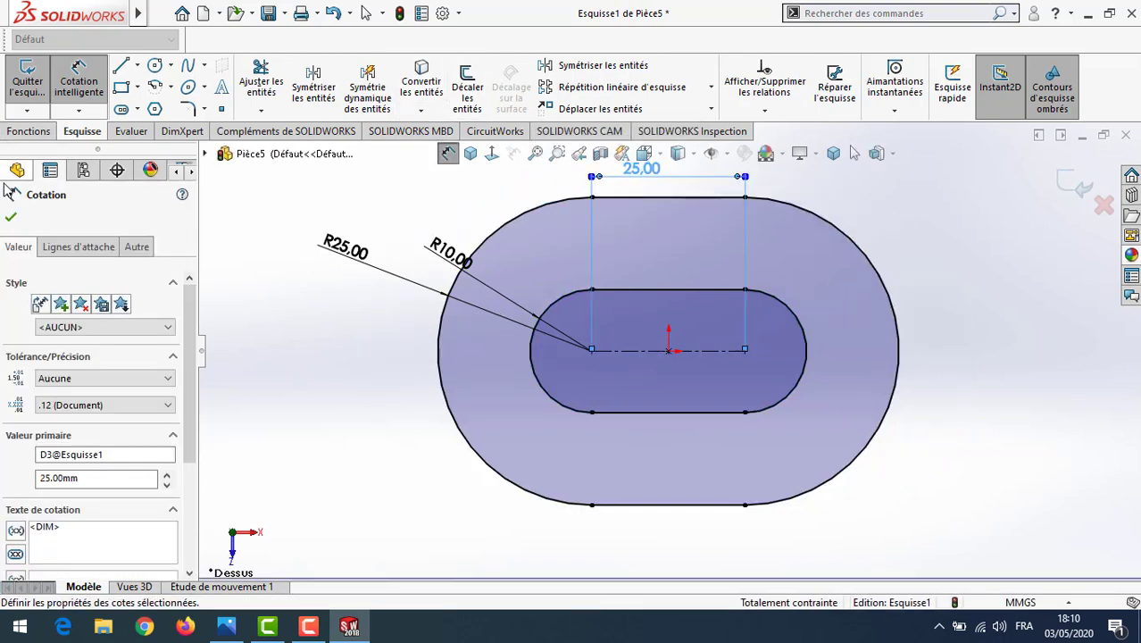
left_click(12, 219)
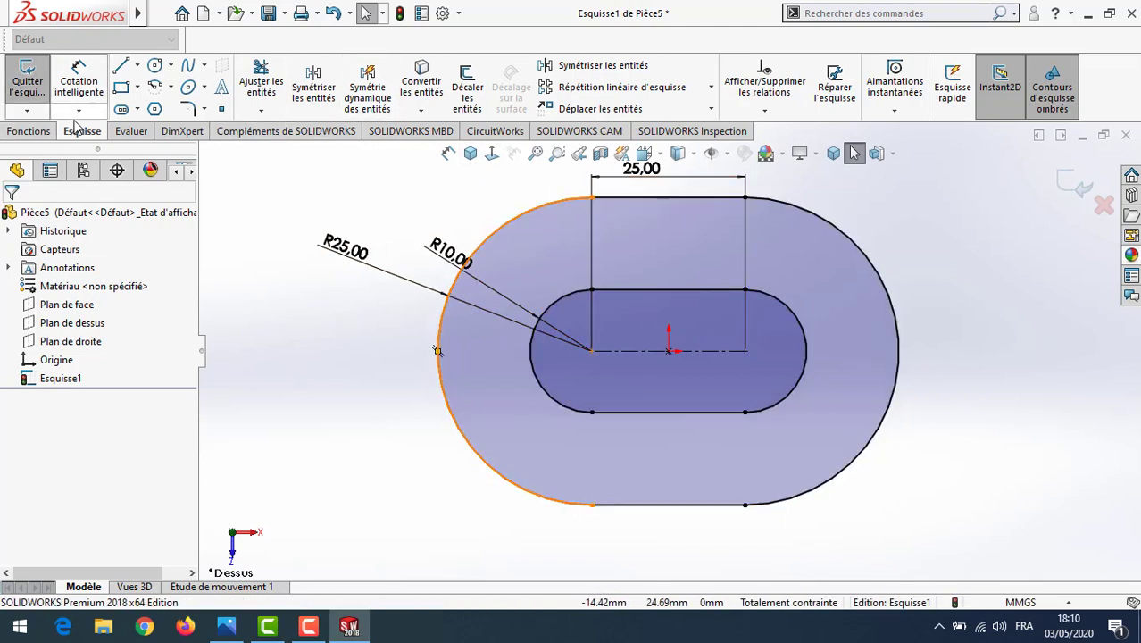
Extrude the slot sketch as a boss with the mid-plane (Plan milieu) end condition and a 35 mm depth, consulting the exercise drawing.
mouse_move(973, 183)
middle_mouse_down()
mouse_move(998, 191)
mouse_move(1049, 304)
mouse_move(1037, 263)
middle_mouse_up()
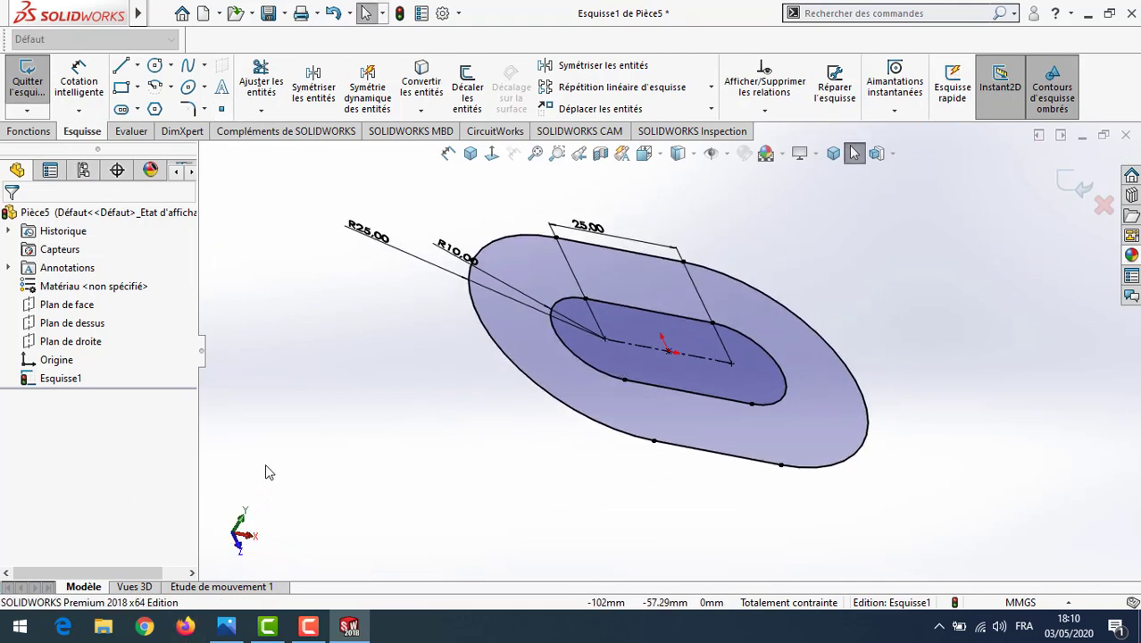
mouse_move(329, 336)
middle_mouse_down()
mouse_move(303, 402)
mouse_move(260, 281)
middle_mouse_up()
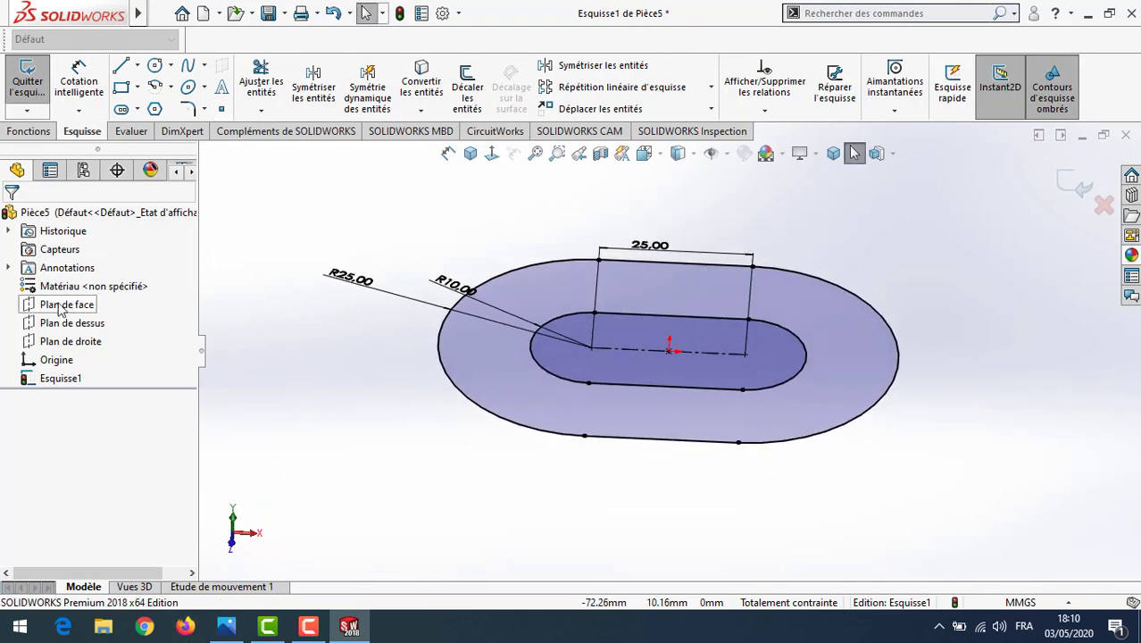
left_click(45, 132)
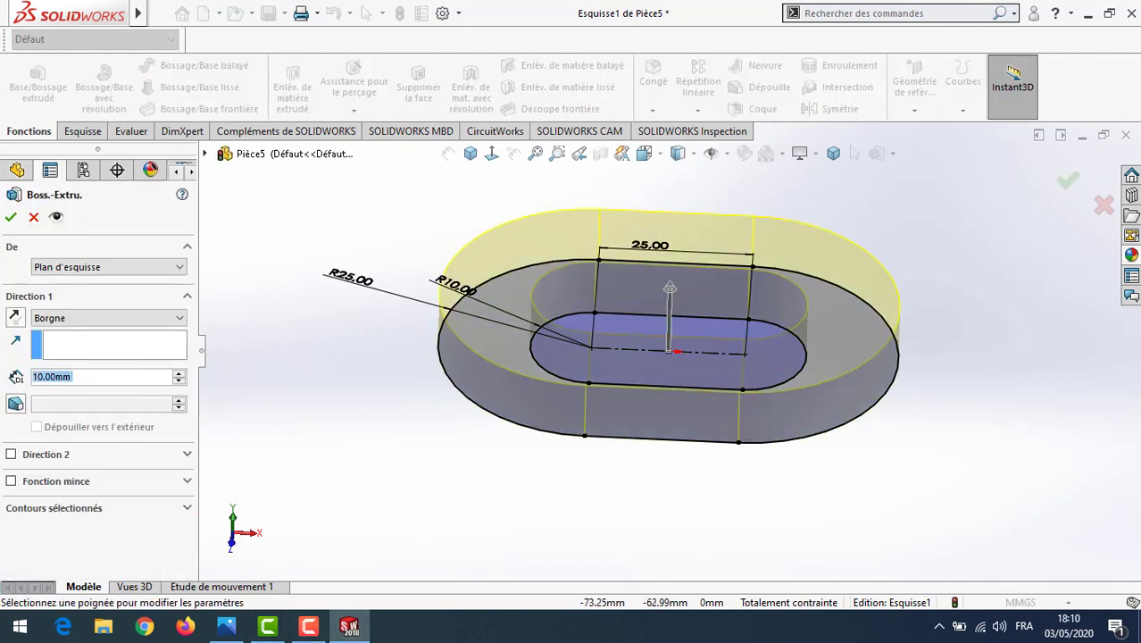
left_click(236, 630)
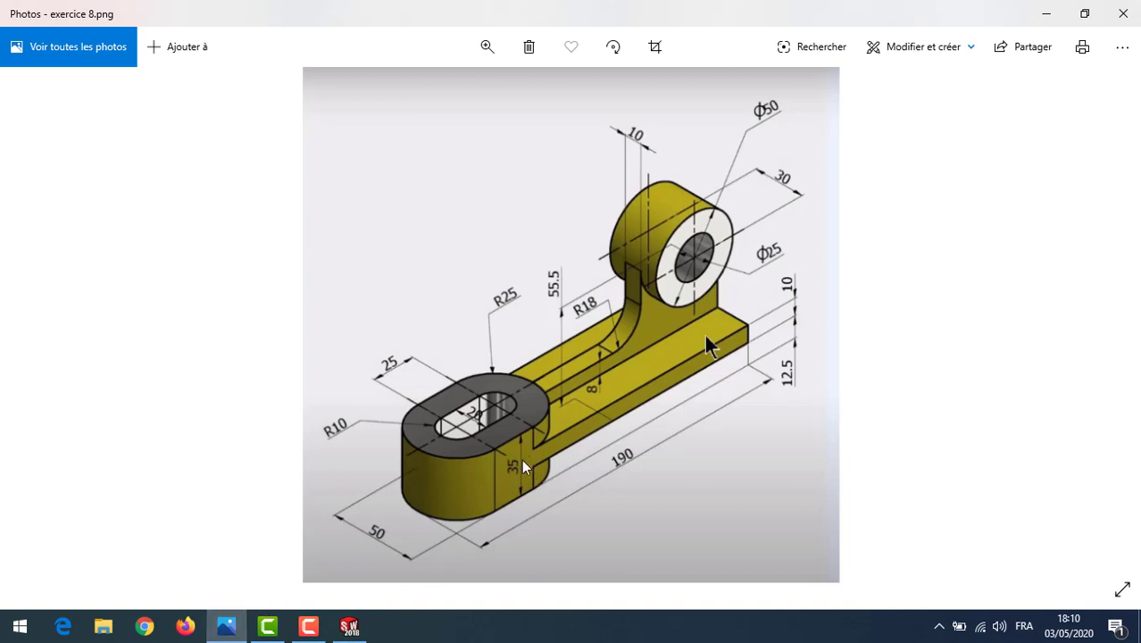
left_click(350, 627)
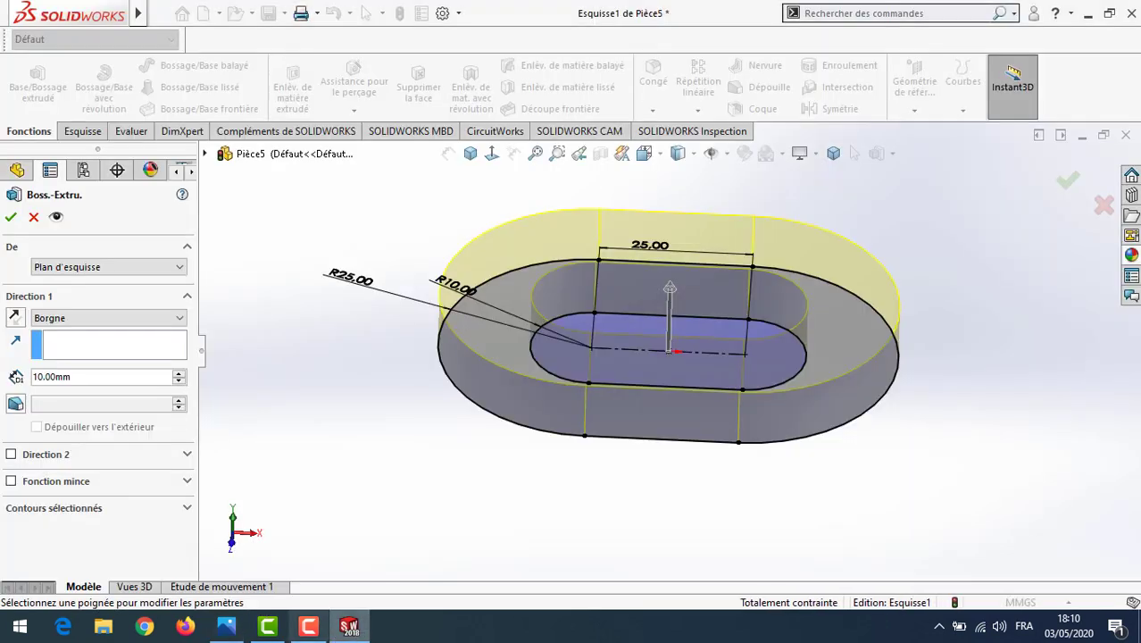
left_click(117, 318)
left_click(96, 389)
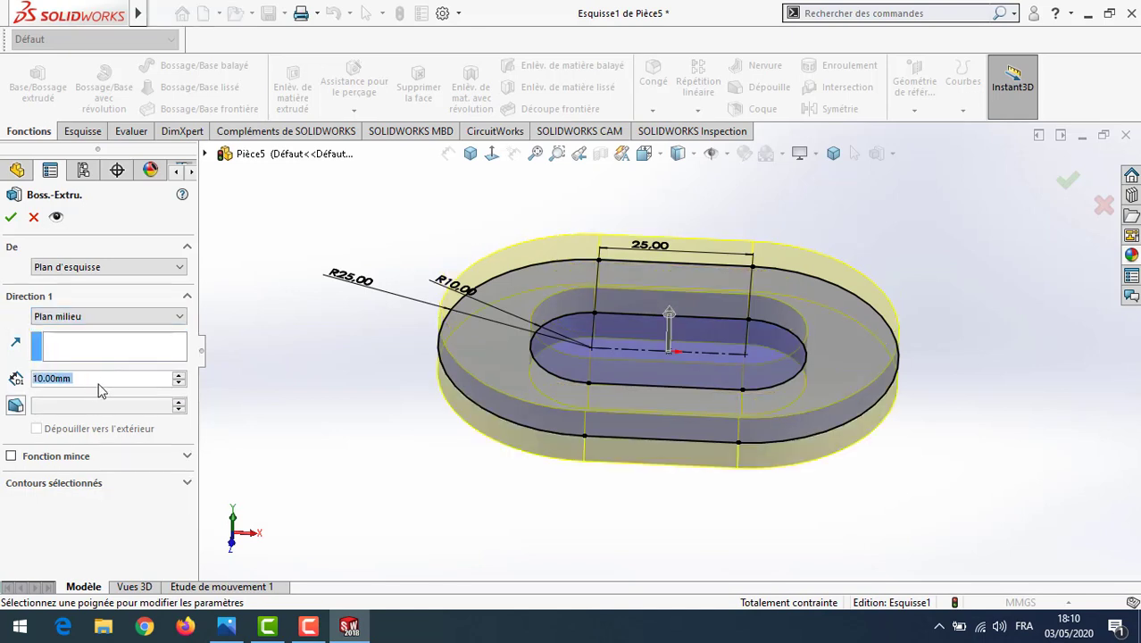
type("35")
mouse_move(3, 8)
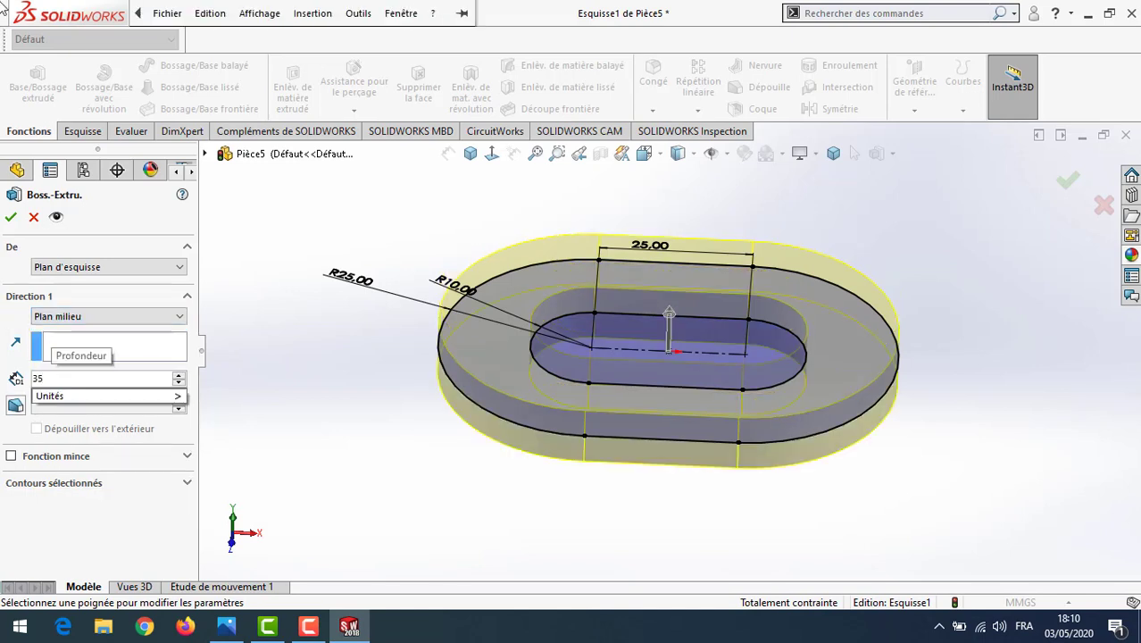
type("5")
key("Return")
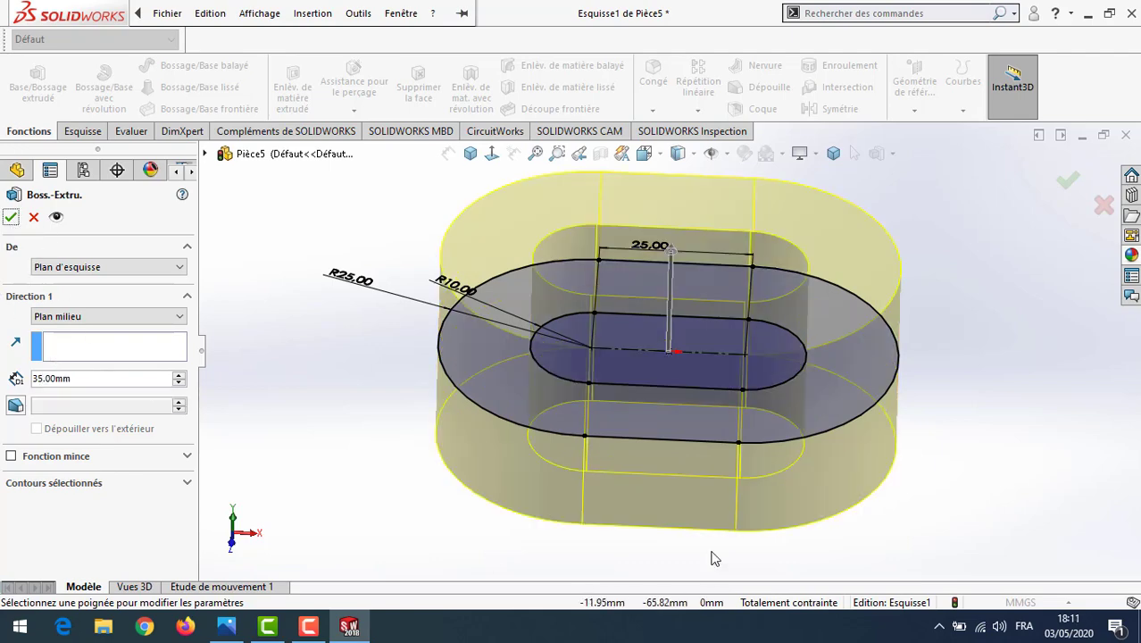
left_click(10, 218)
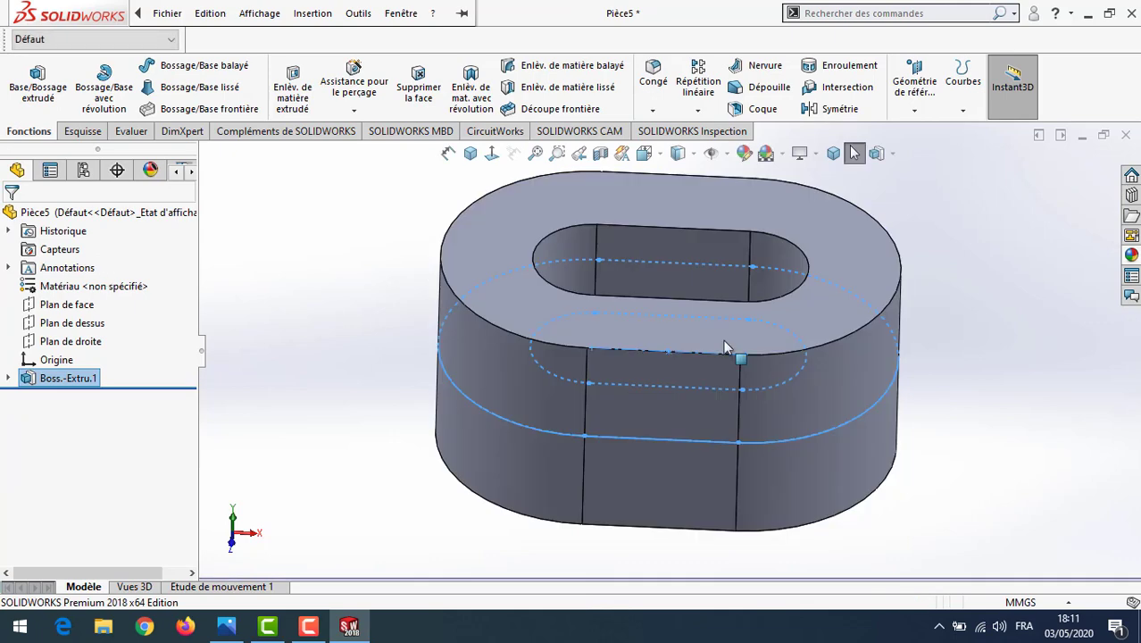
Consult the exercise drawing, start a sketch on the underside face of the slotted boss, and orient the view normal to it.
middle_click_drag(950, 370, 697, 357)
middle_click_drag(848, 272, 820, 401)
left_click(496, 556)
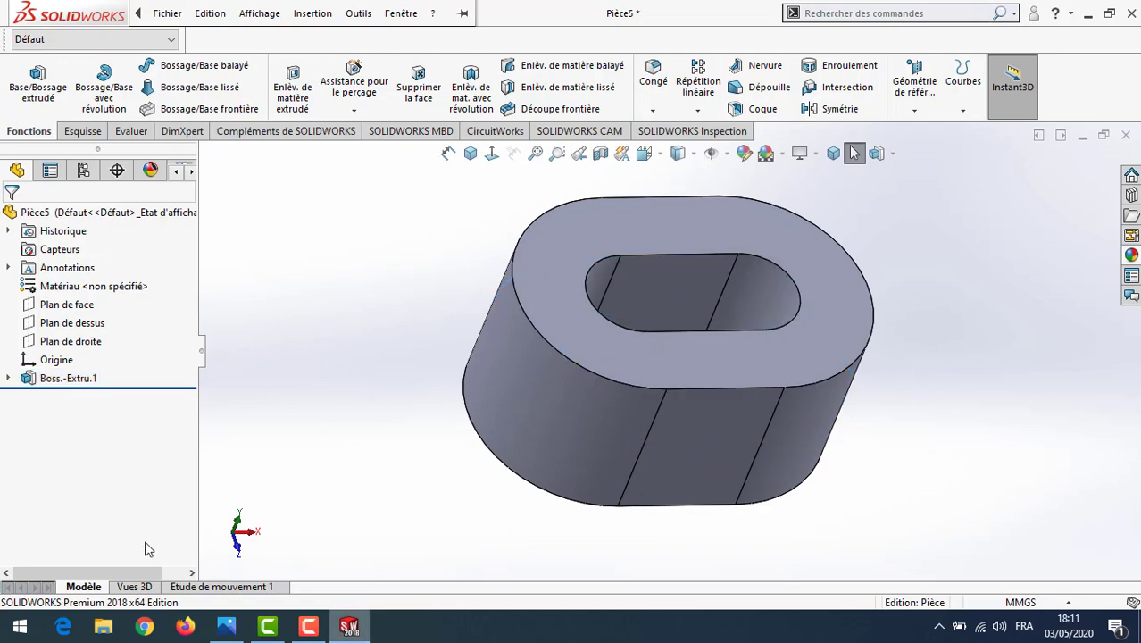
left_click(226, 627)
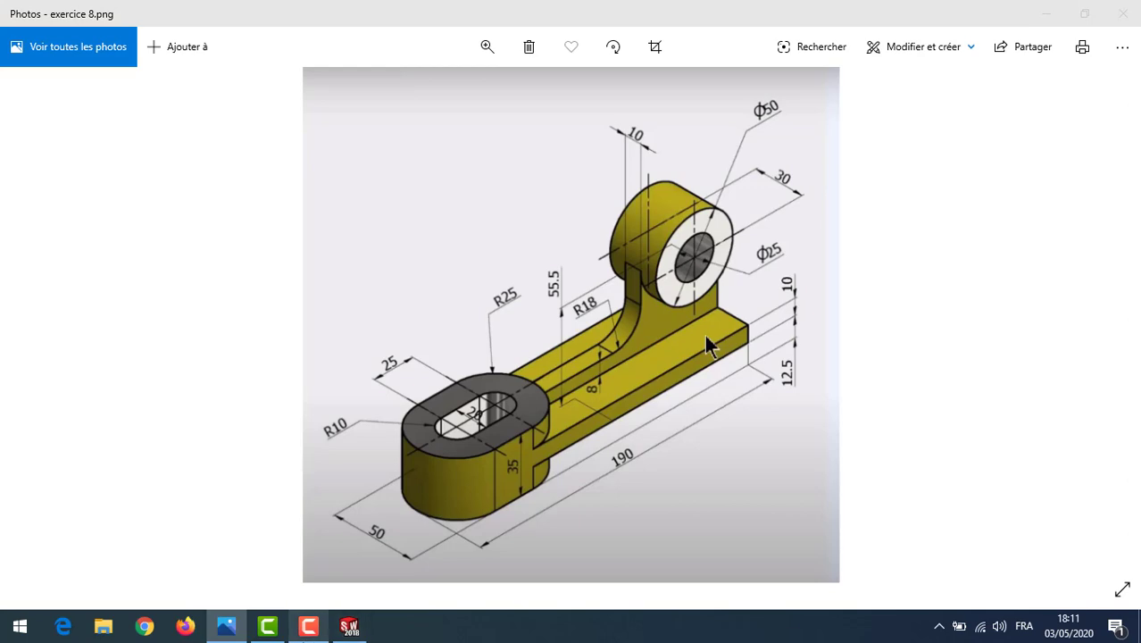
left_click(1054, 15)
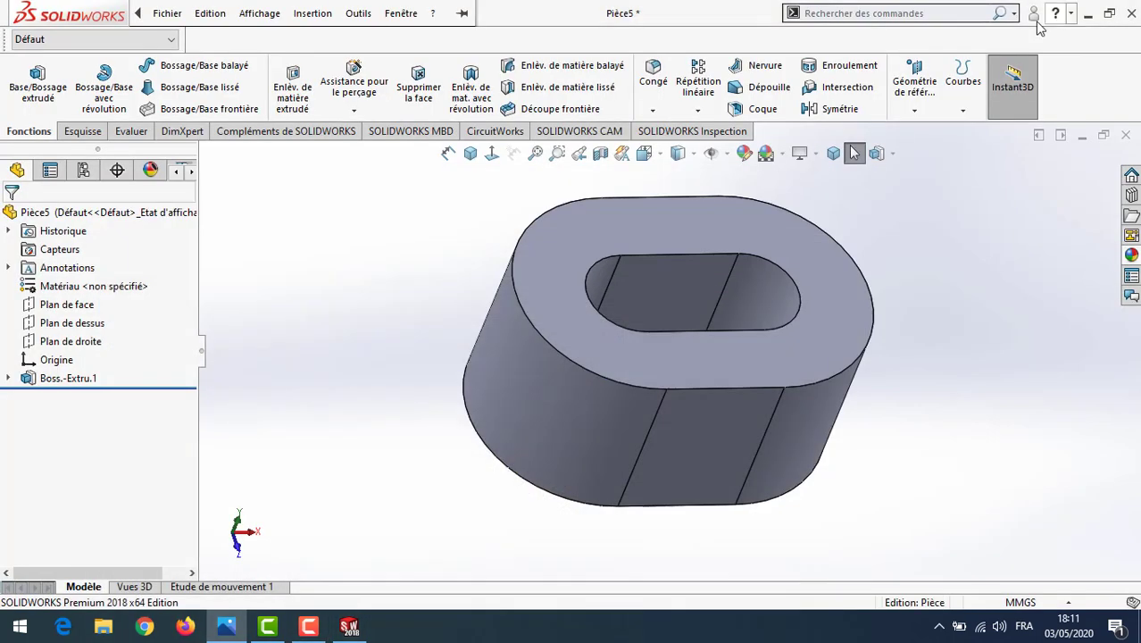
middle_click_drag(999, 440, 842, 371)
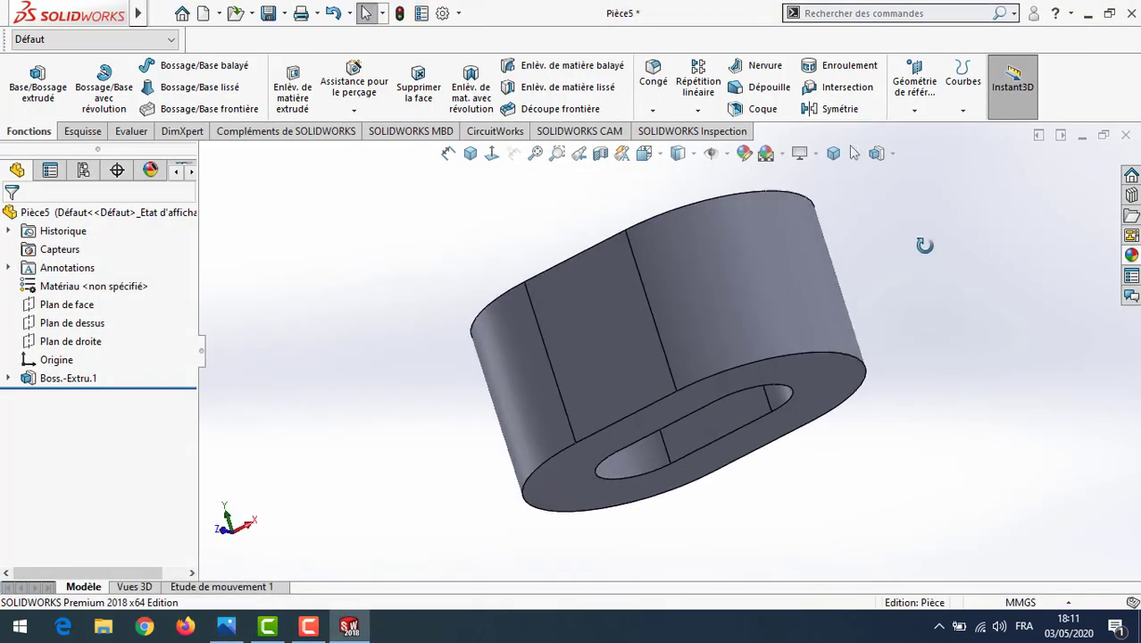
left_click(842, 370)
left_click(917, 323)
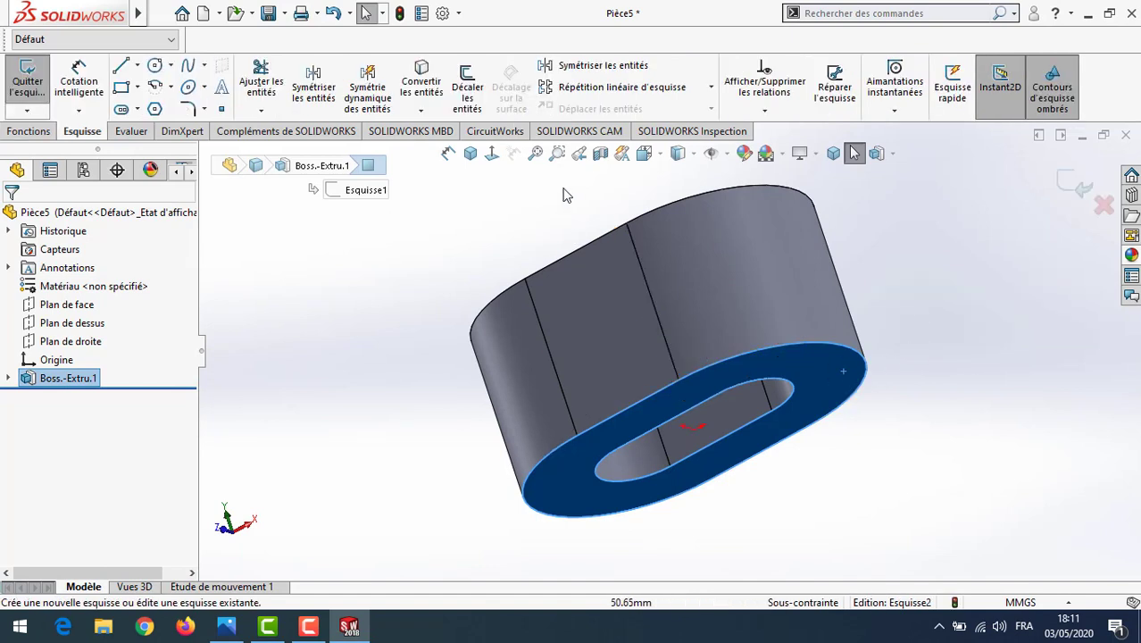
left_click(492, 155)
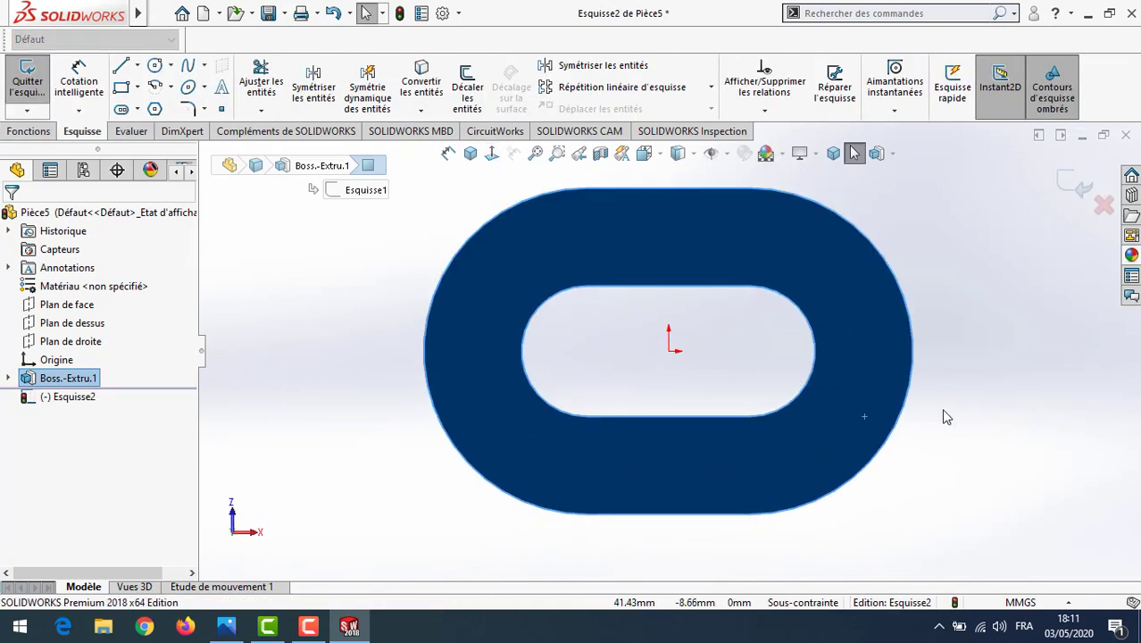
Sketch a corner rectangle about 101 mm long extending in +X from the upper end of the outer slot's right arc.
left_click(137, 87)
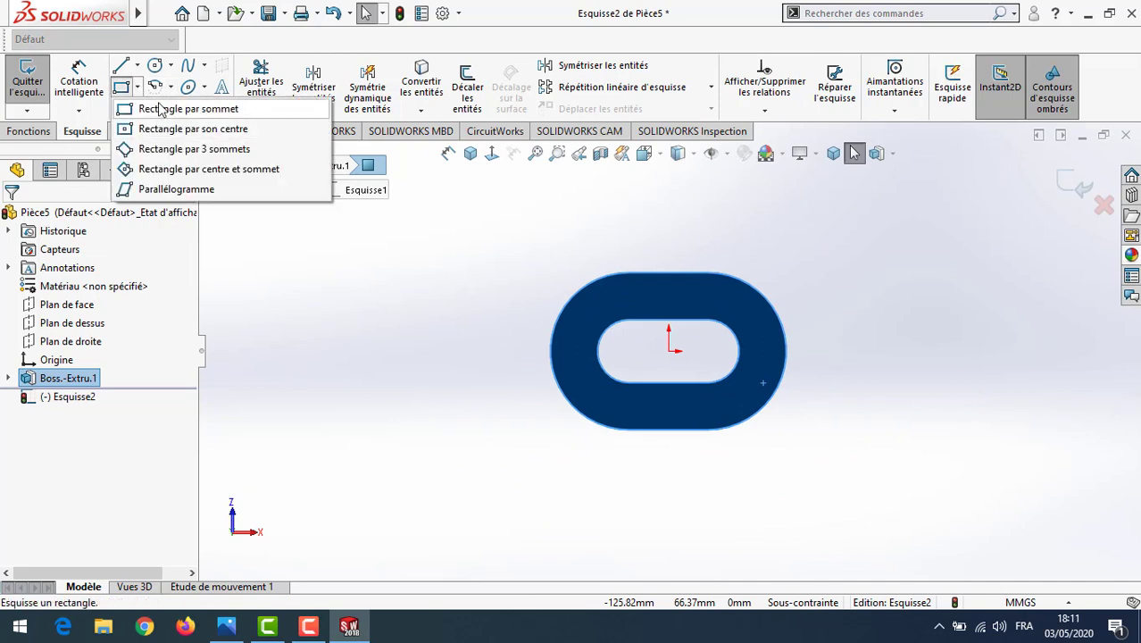
left_click(153, 110)
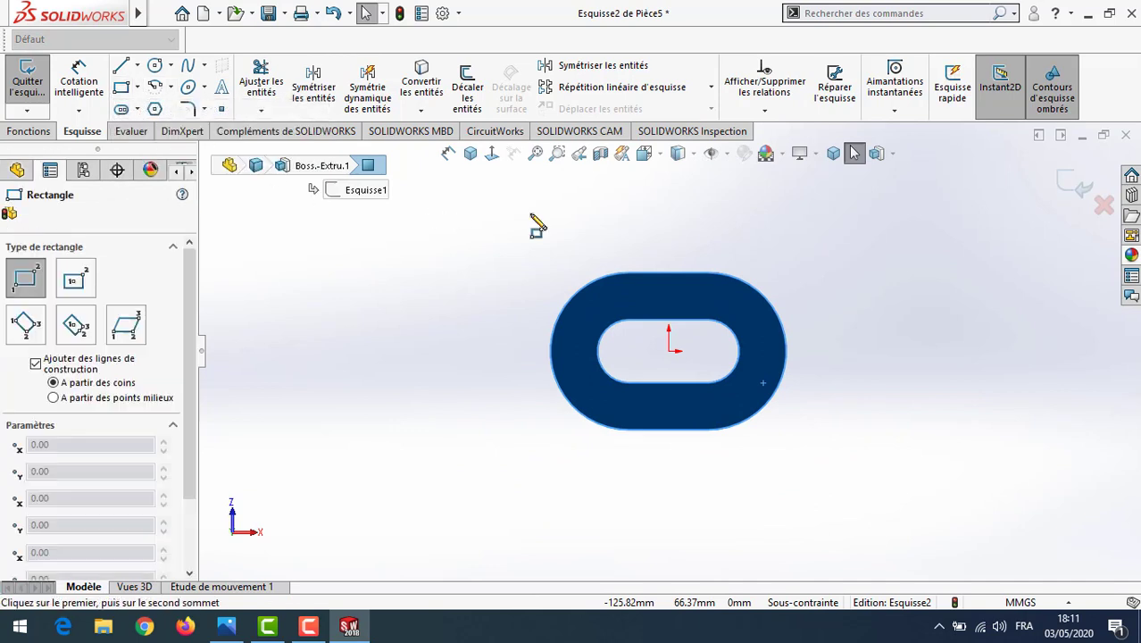
left_click(708, 273)
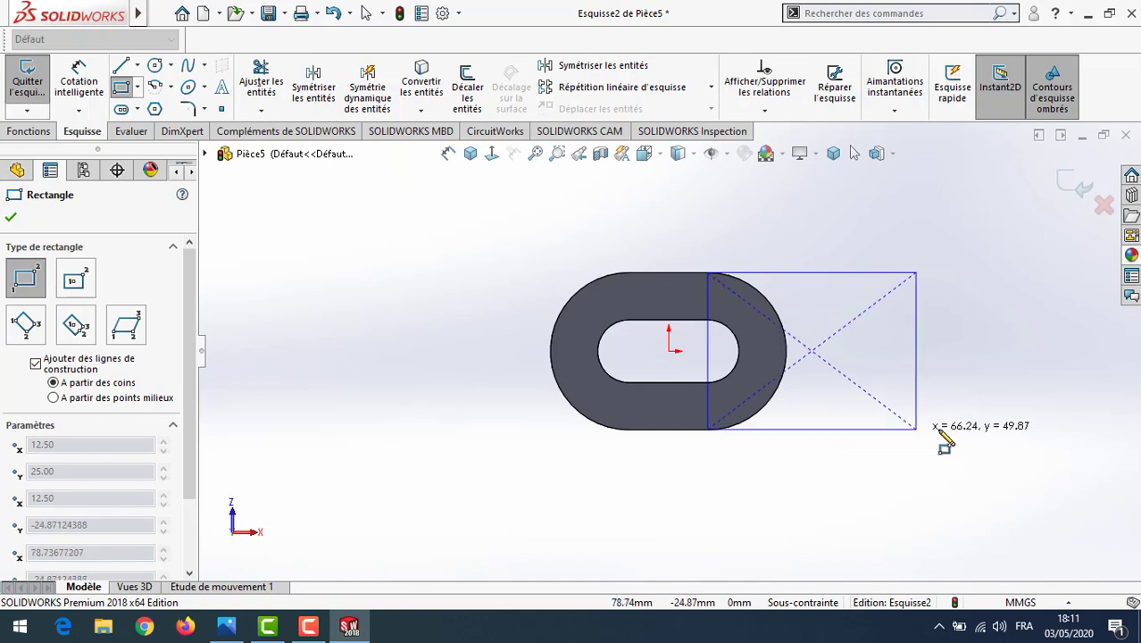
left_click(1025, 425)
right_click(1024, 418)
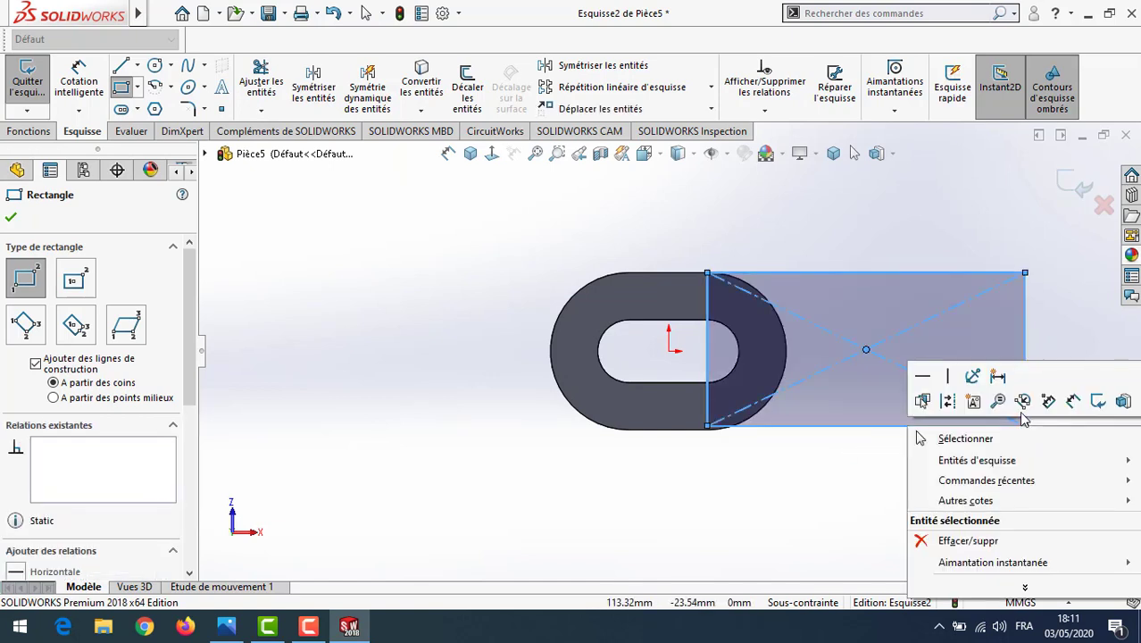
left_click(919, 438)
mouse_move(32, 19)
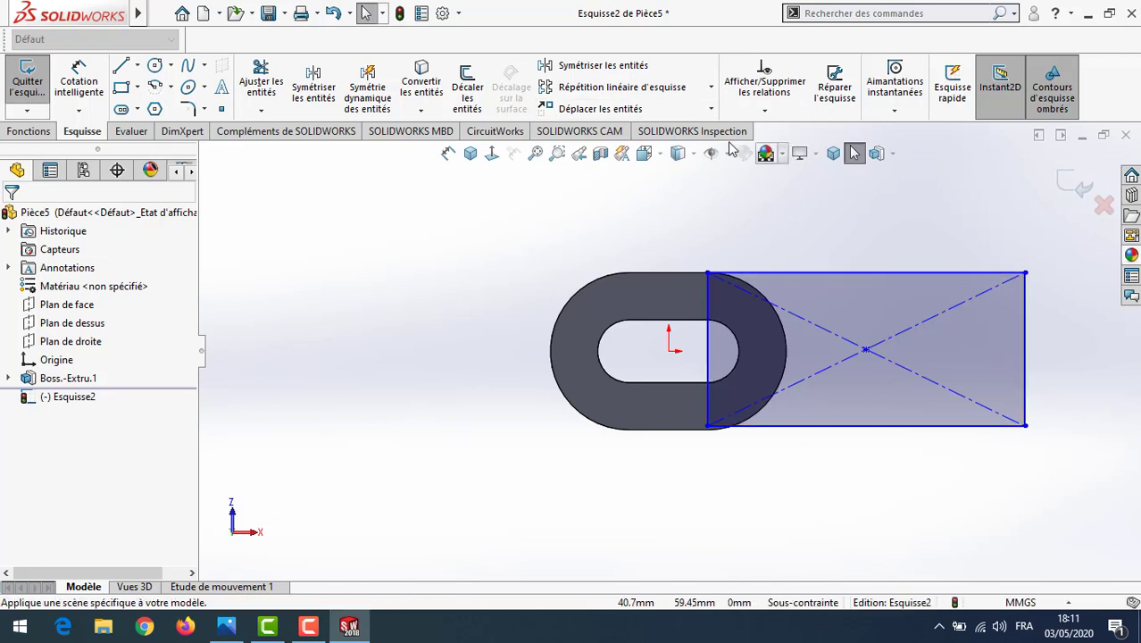
Consult the exercise drawing and dimension the overall length from the boss's left arc to the rectangle's far edge as 190 mm.
left_click(75, 72)
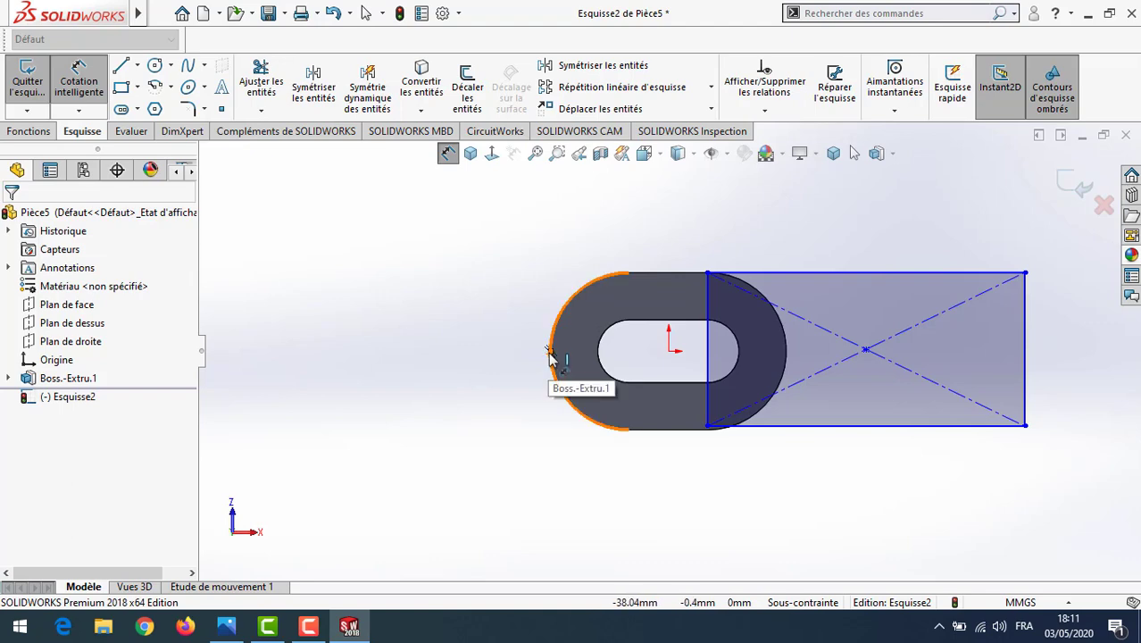
left_click(225, 625)
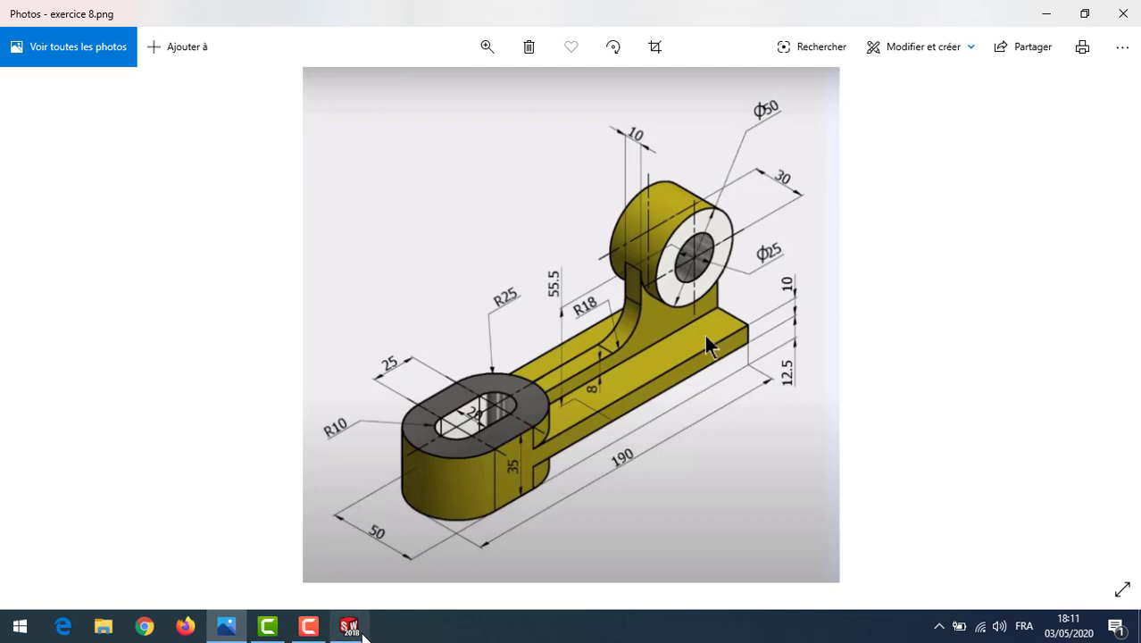
left_click(363, 634)
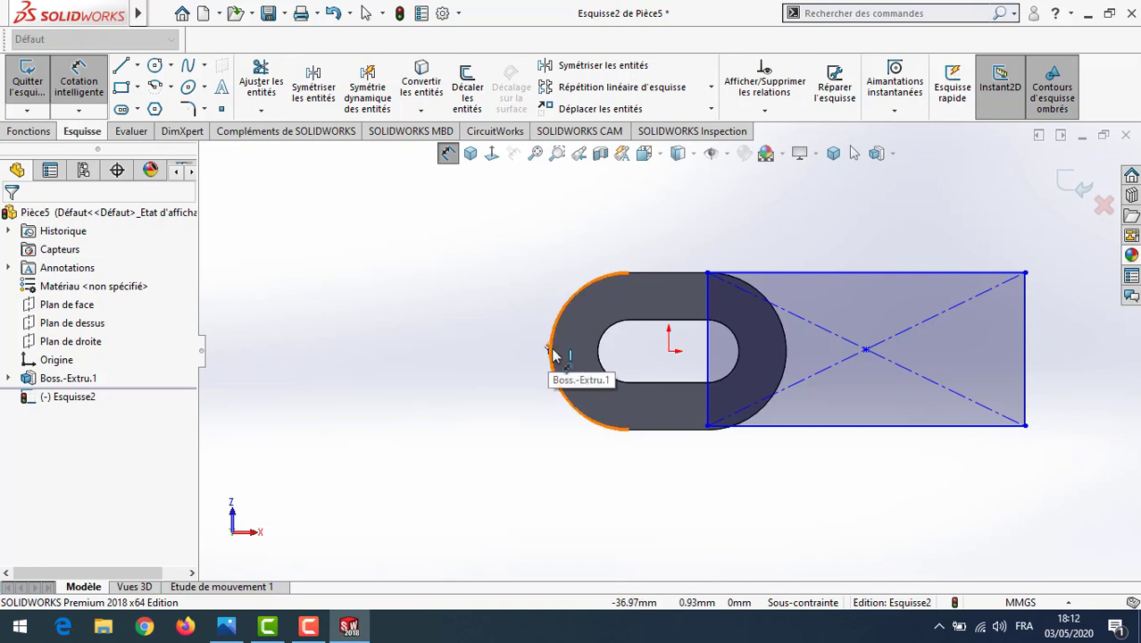
left_click(1025, 393)
left_click(1014, 533)
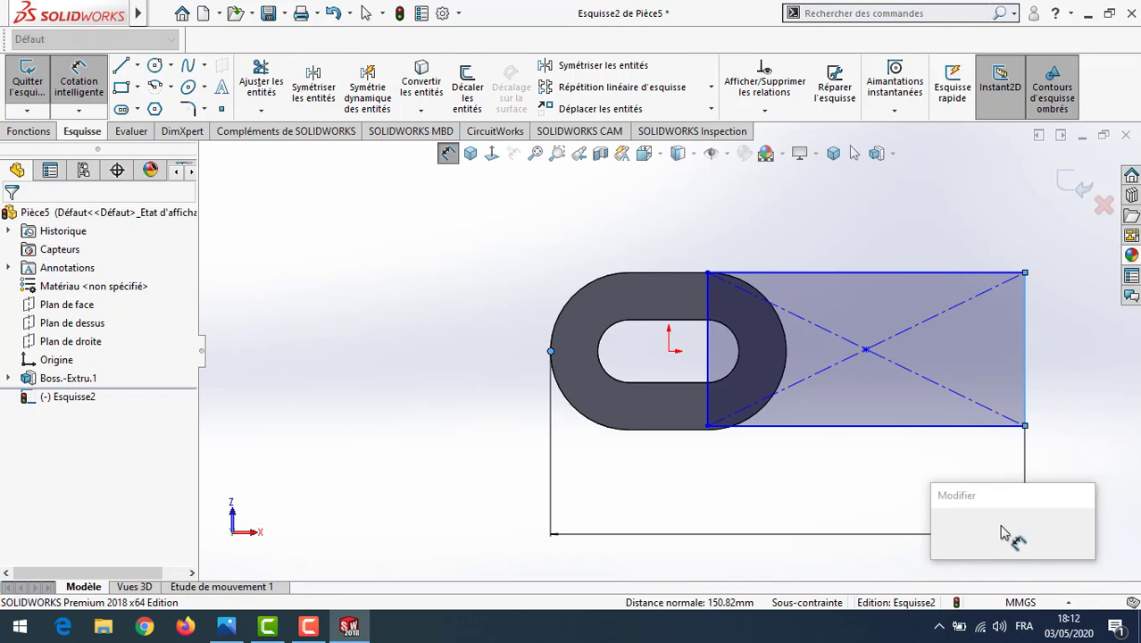
type("150")
key("Return")
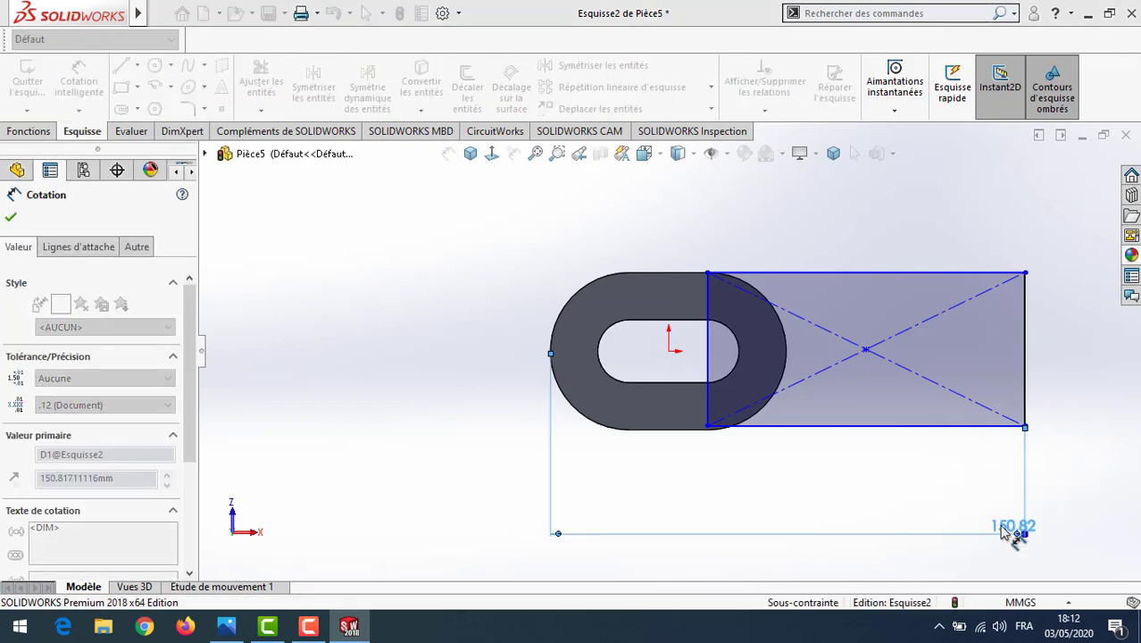
left_click(534, 155)
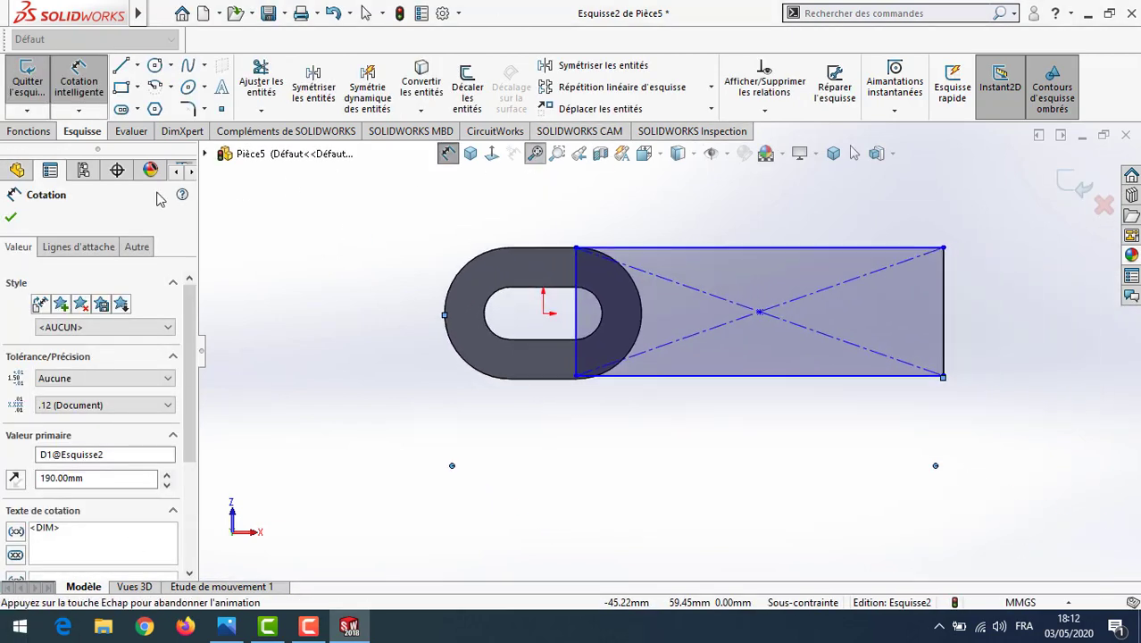
left_click(11, 219)
Add a collinear (Colinéaire) relation between the rectangle's lower line and the boss's lower straight outer edge.
left_click(770, 112)
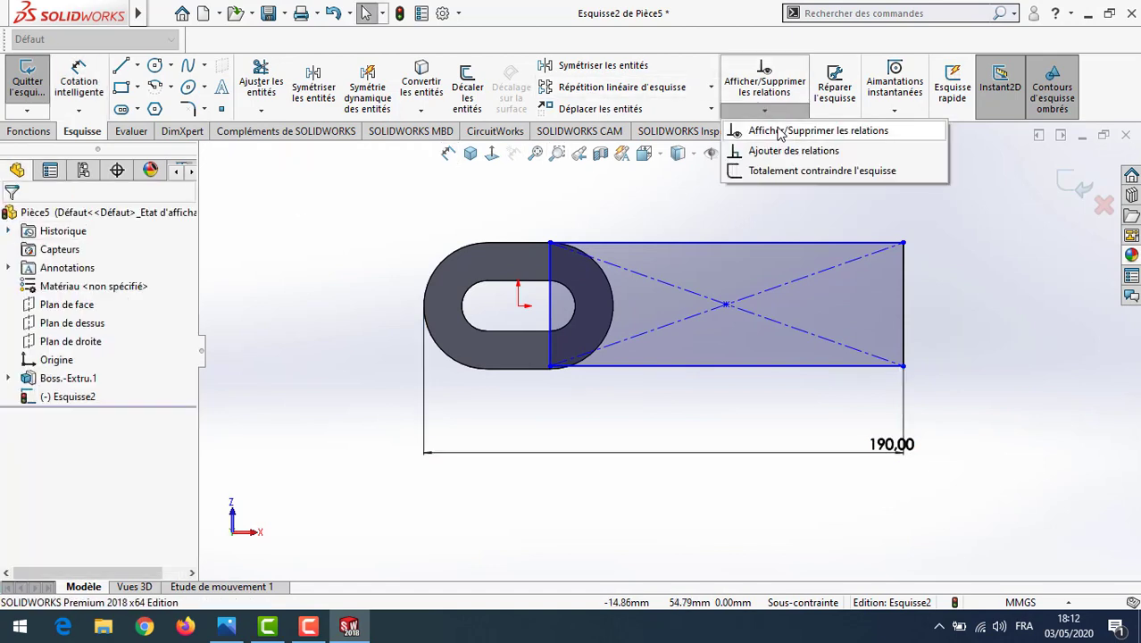
left_click(759, 146)
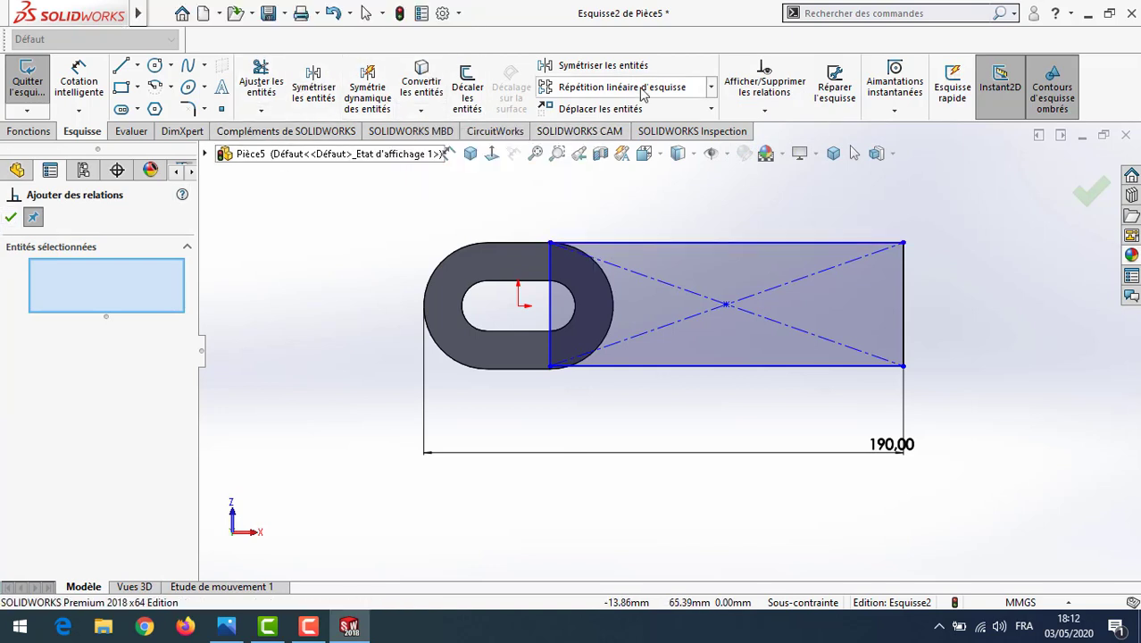
left_click(589, 367)
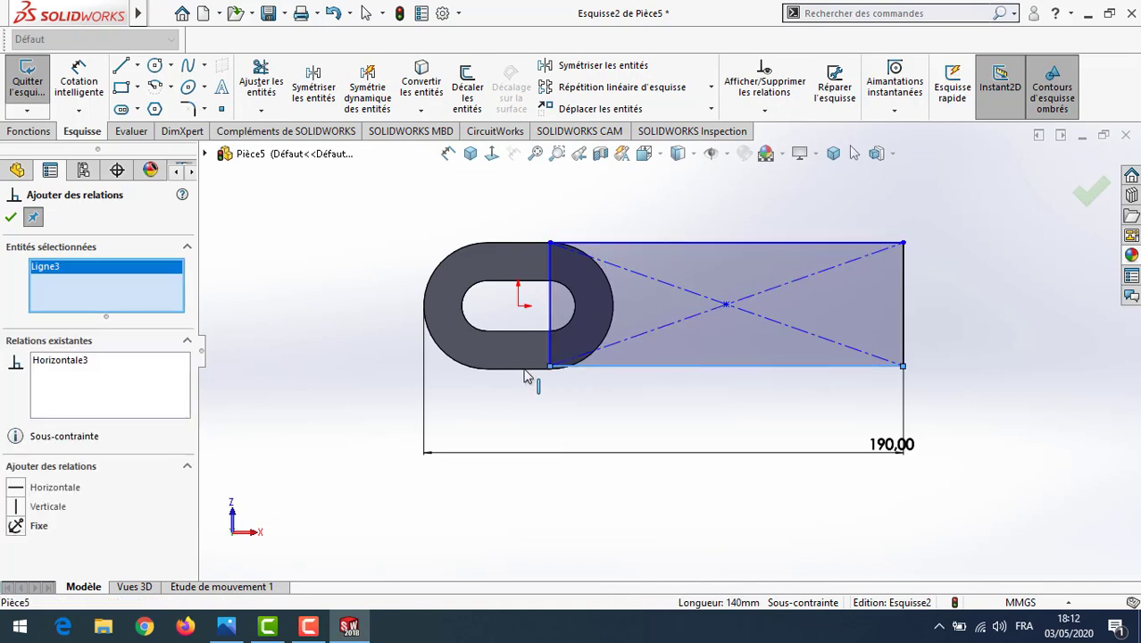
left_click(525, 370)
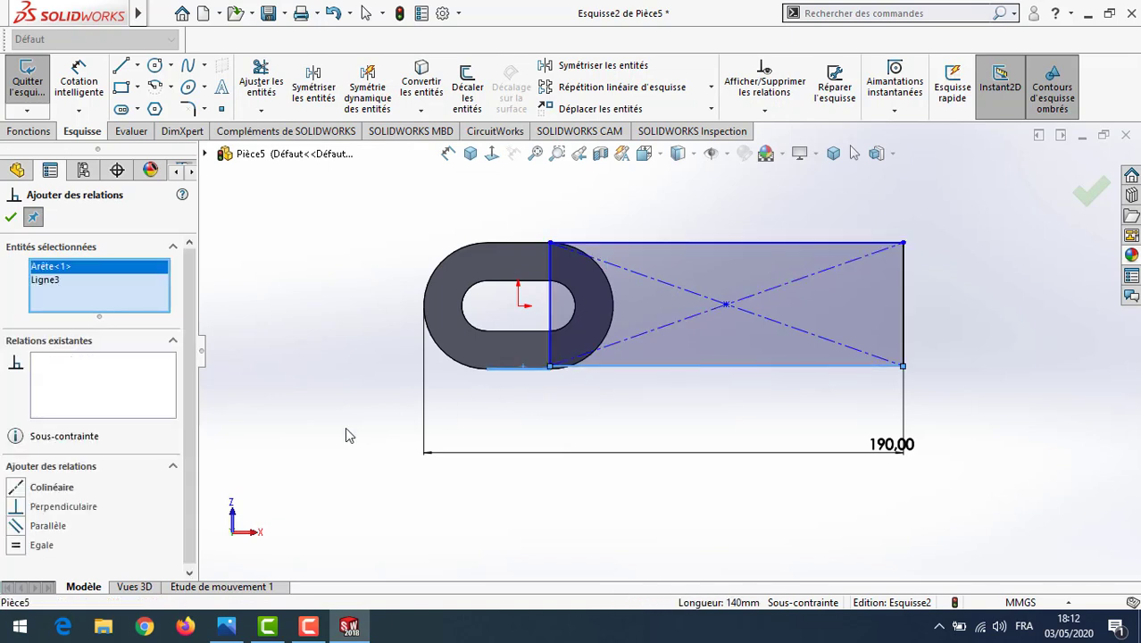
left_click(16, 488)
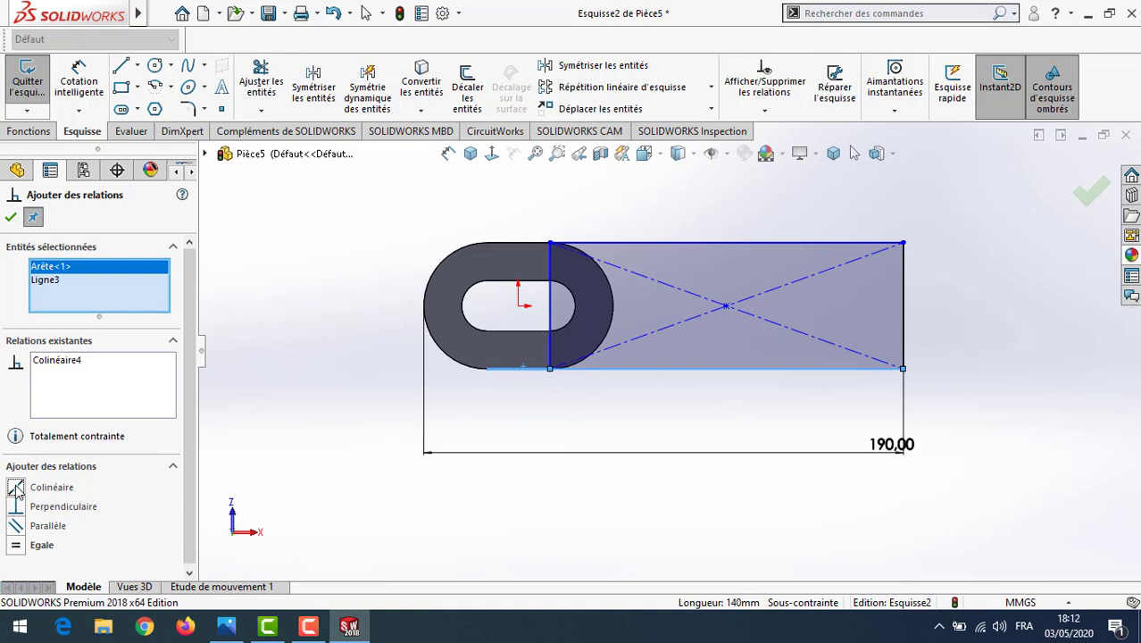
left_click(11, 218)
Convert the boss's lower straight outer edge and its right outer arc into sketch entities.
middle_click_drag(583, 189, 582, 208)
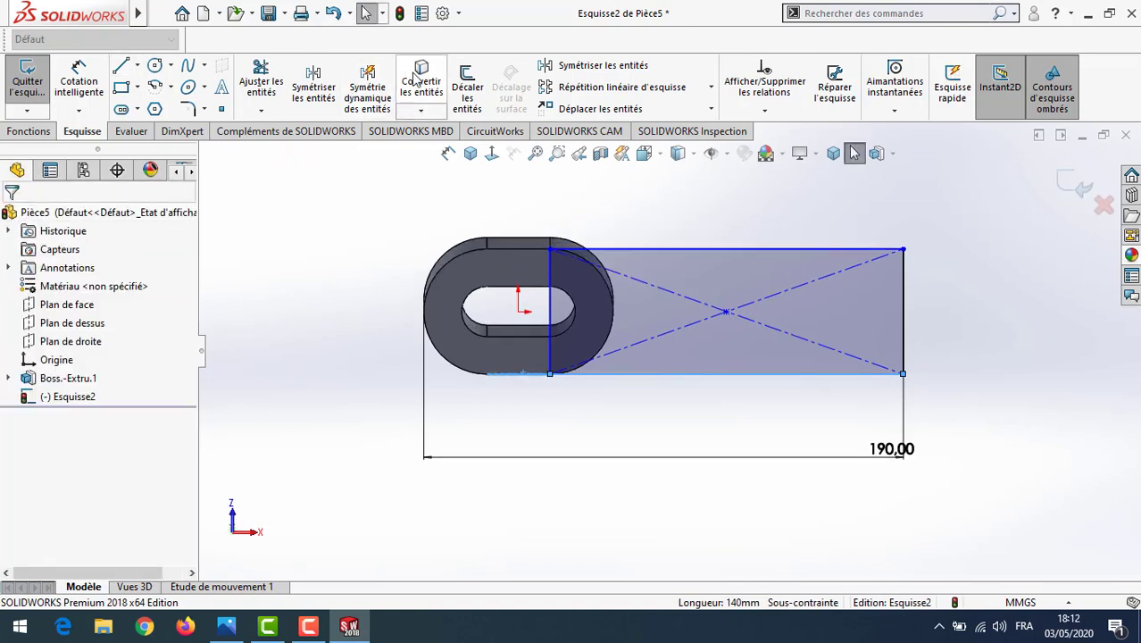
left_click(416, 81)
left_click(697, 235)
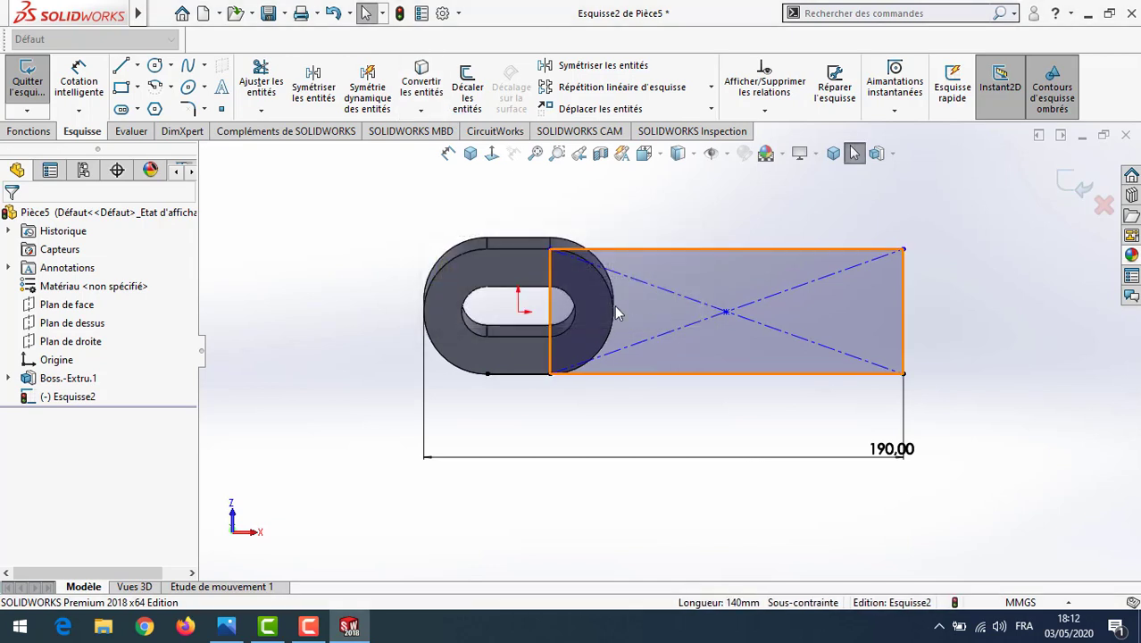
left_click(613, 313)
left_click(411, 82)
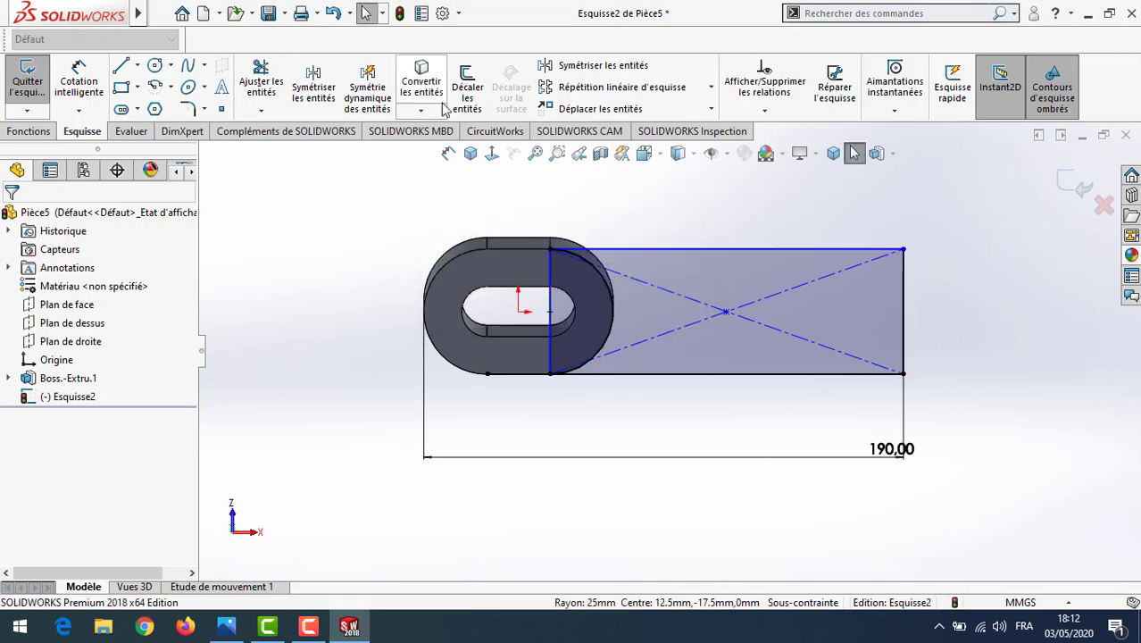
Trim away the rectangle's vertical line crossing the boss using the trim-to-closest option (Ajuster au plus proche).
middle_click_drag(803, 231, 806, 207)
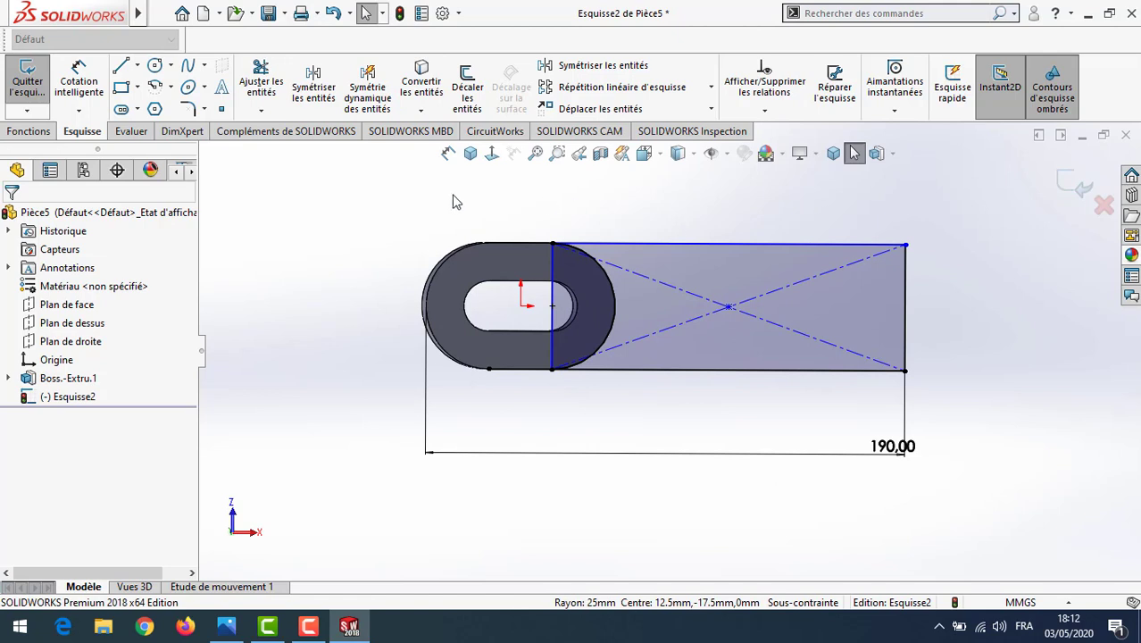
left_click(263, 111)
left_click(277, 130)
scroll(19, 494, "down", 1)
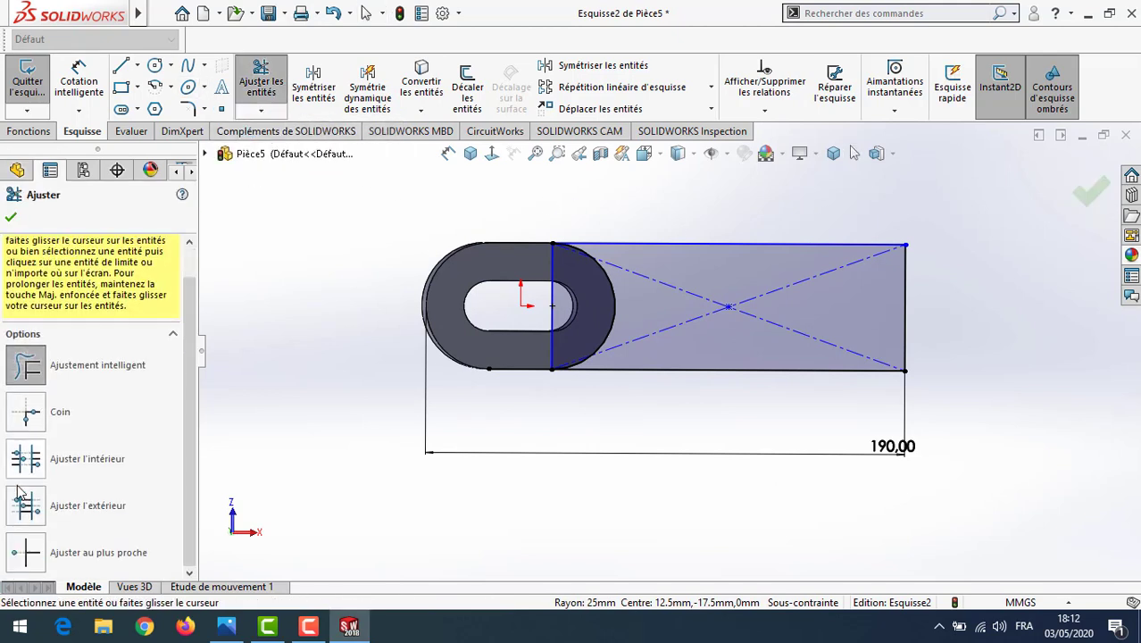
left_click(26, 554)
scroll(571, 445, "up", 2)
scroll(581, 438, "down", 2)
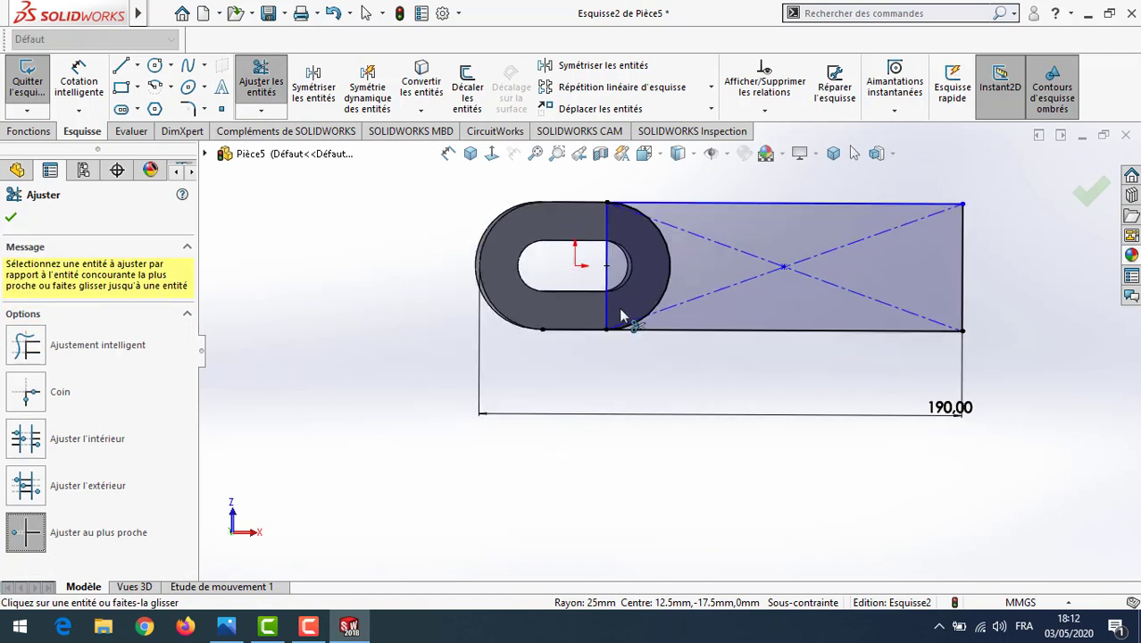
left_click(606, 268)
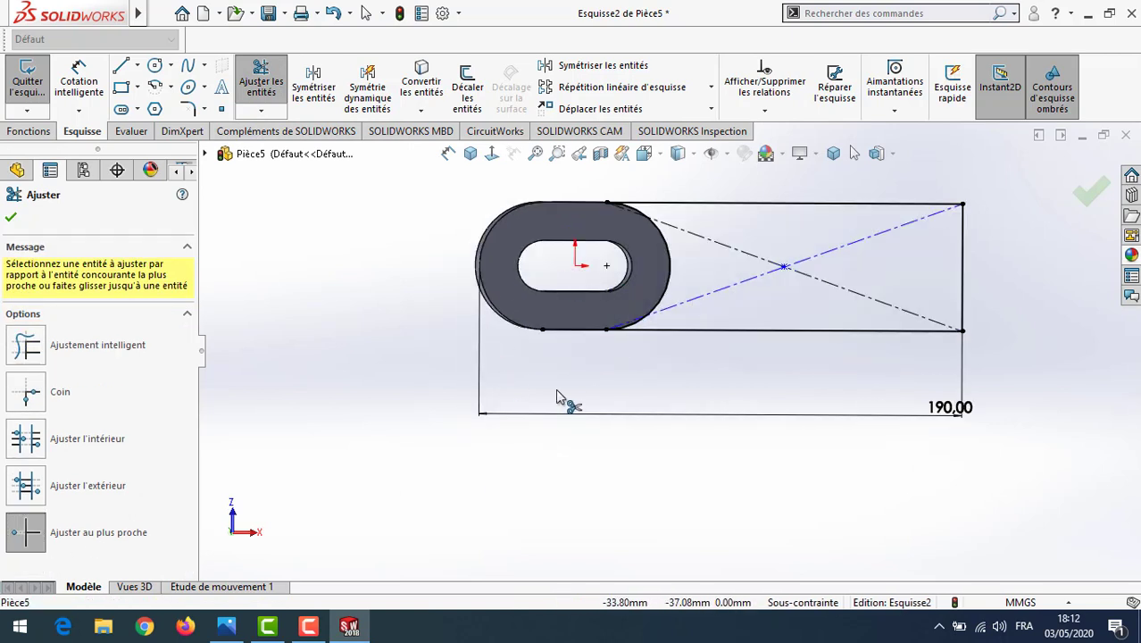
left_click(10, 217)
Add a collinear (Colinéaire) relation between the rectangle's upper line and the boss's upper straight outer edge.
mouse_move(302, 413)
middle_mouse_down()
mouse_move(388, 529)
mouse_move(446, 545)
middle_mouse_up()
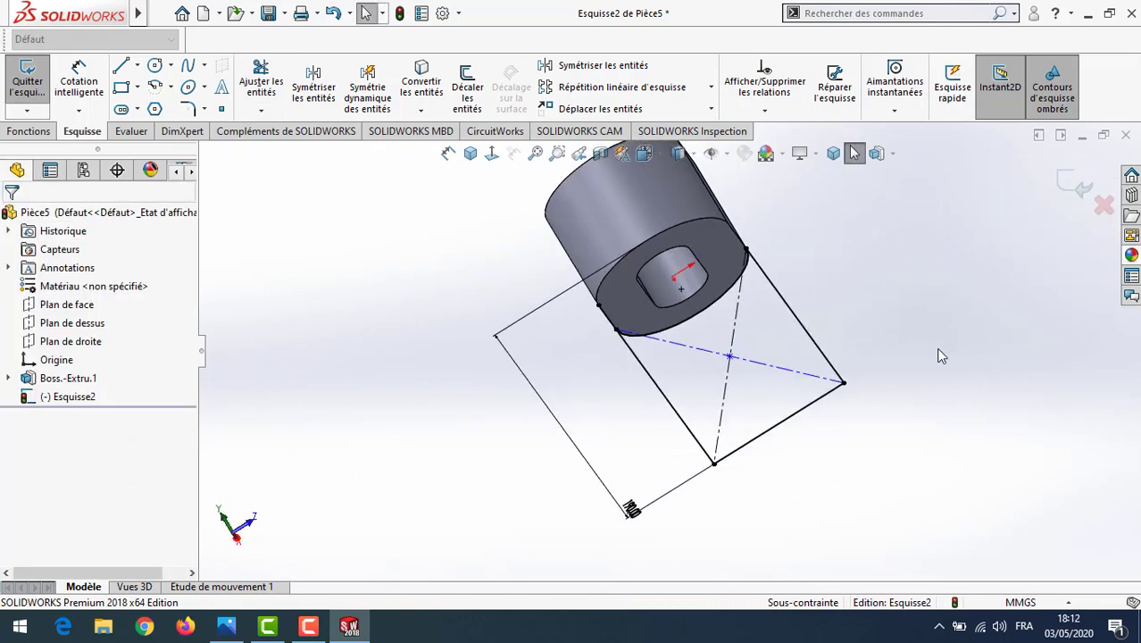
middle_click_drag(907, 317, 851, 194)
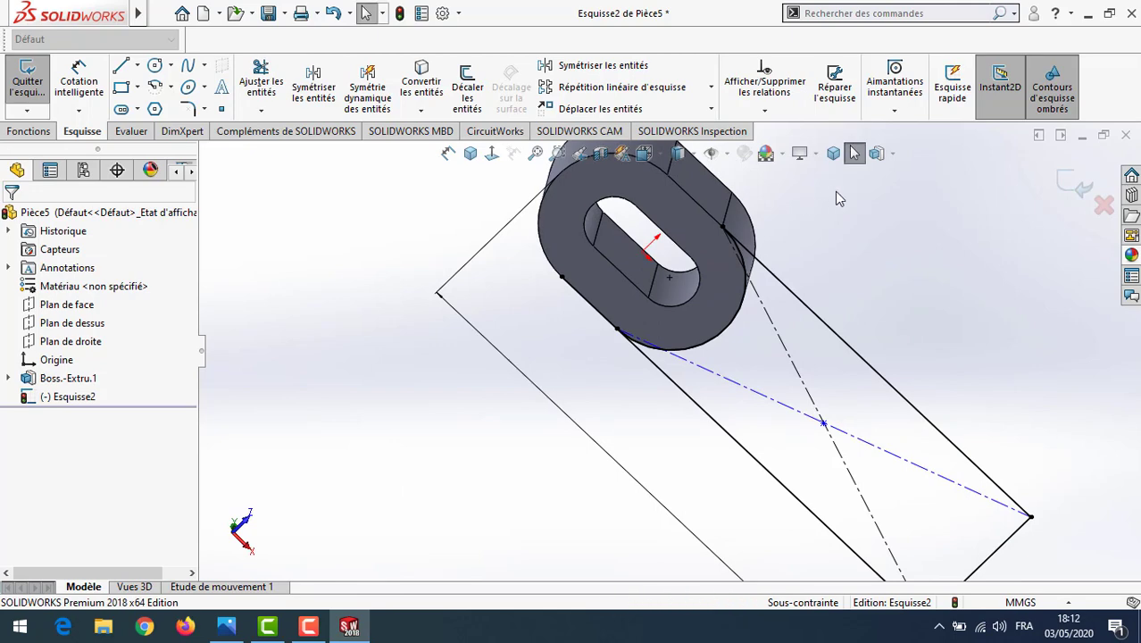
left_click(470, 154)
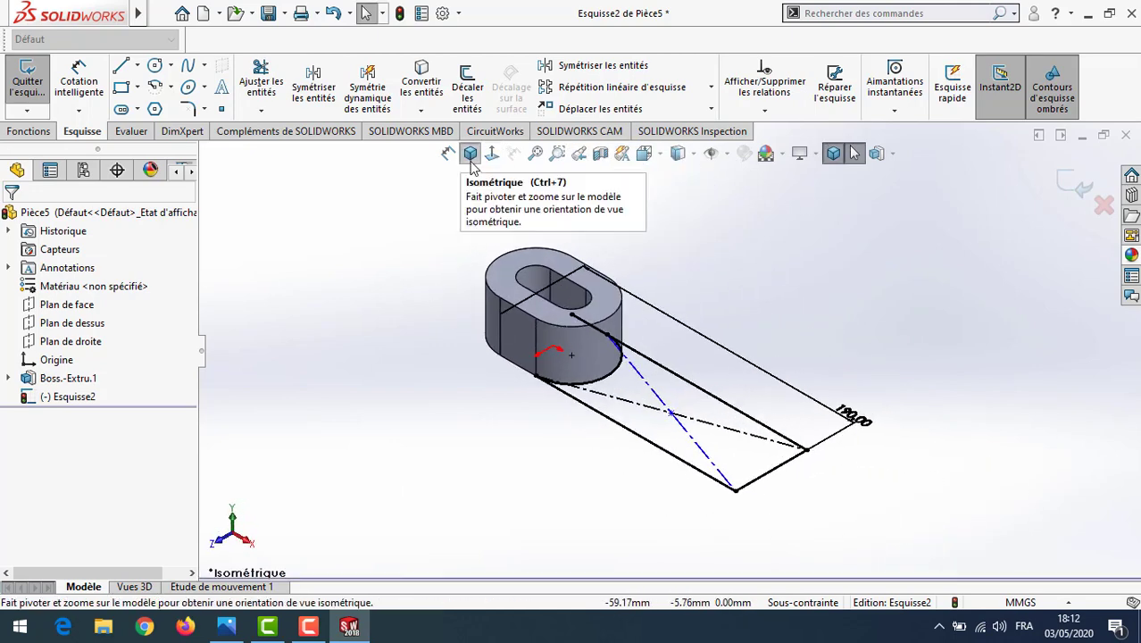
middle_click_drag(279, 572, 505, 191)
left_click(491, 155)
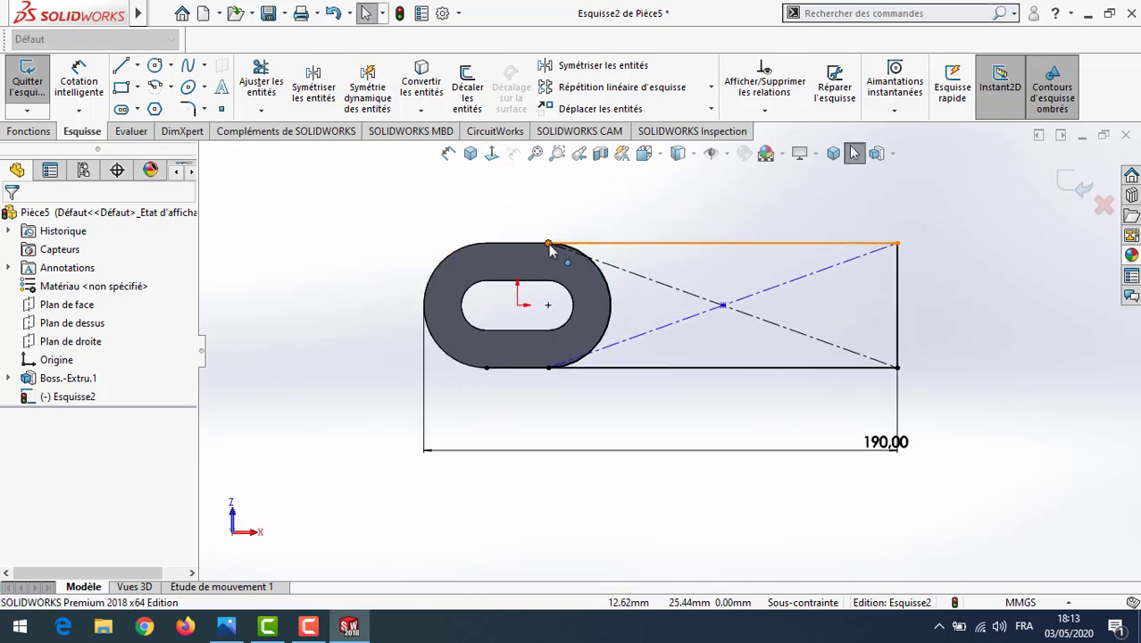
left_click(550, 244)
left_click(533, 244)
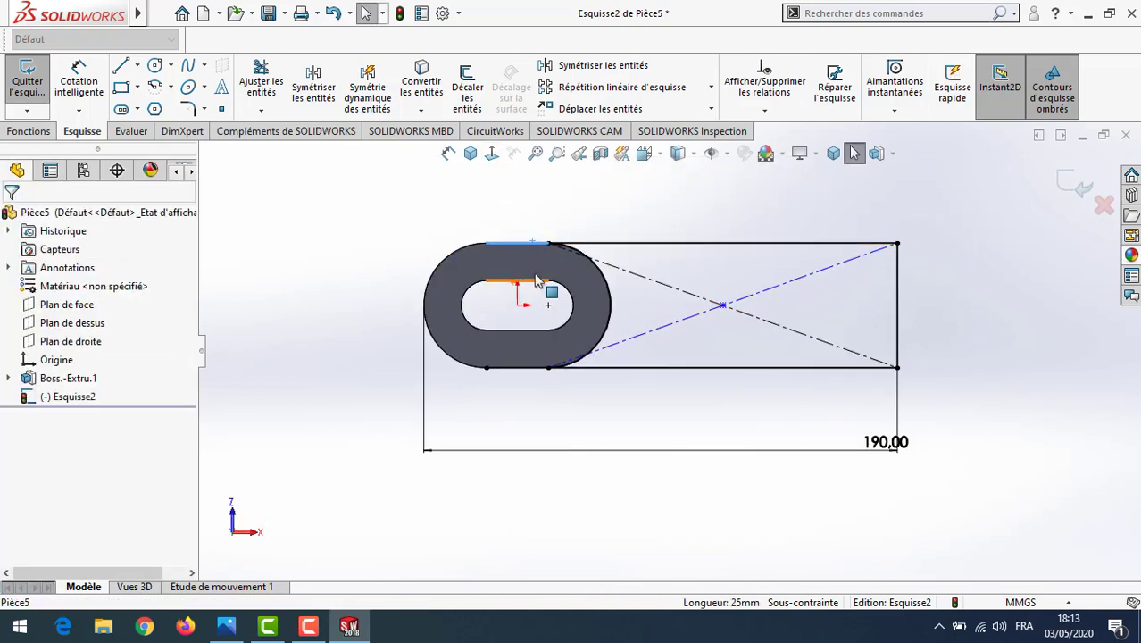
left_click(605, 250, "ctrl")
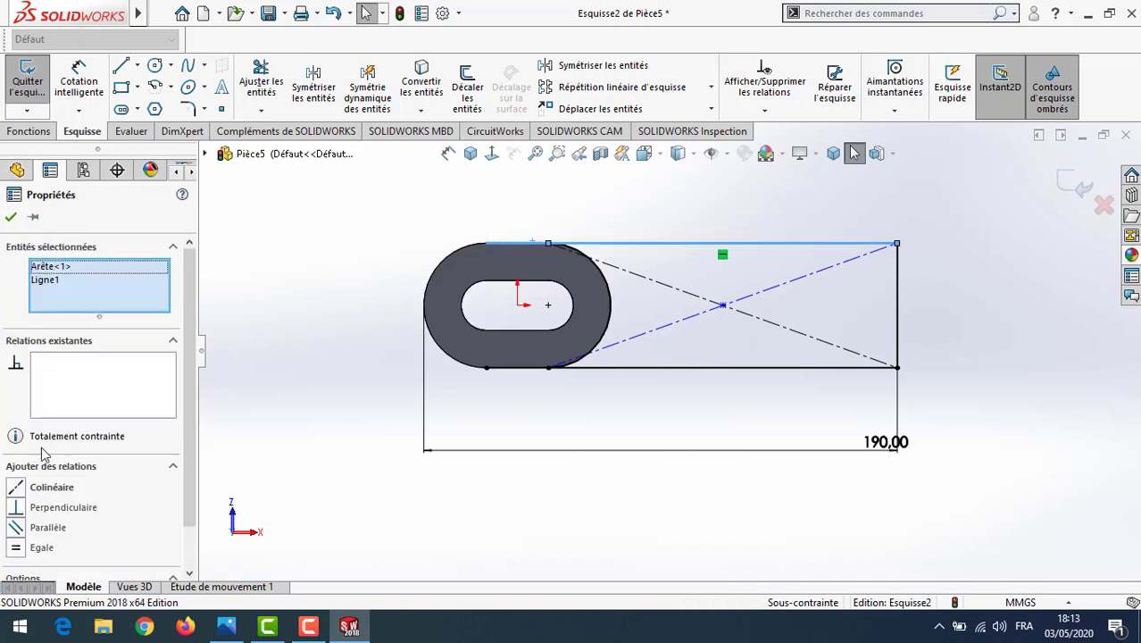
left_click(15, 488)
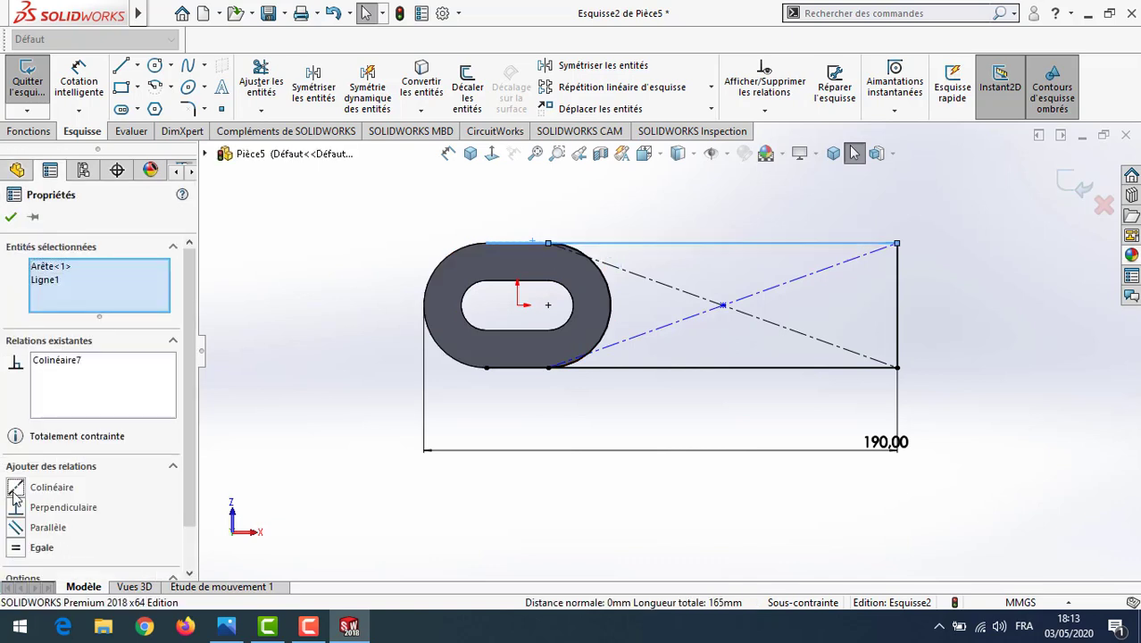
left_click(10, 217)
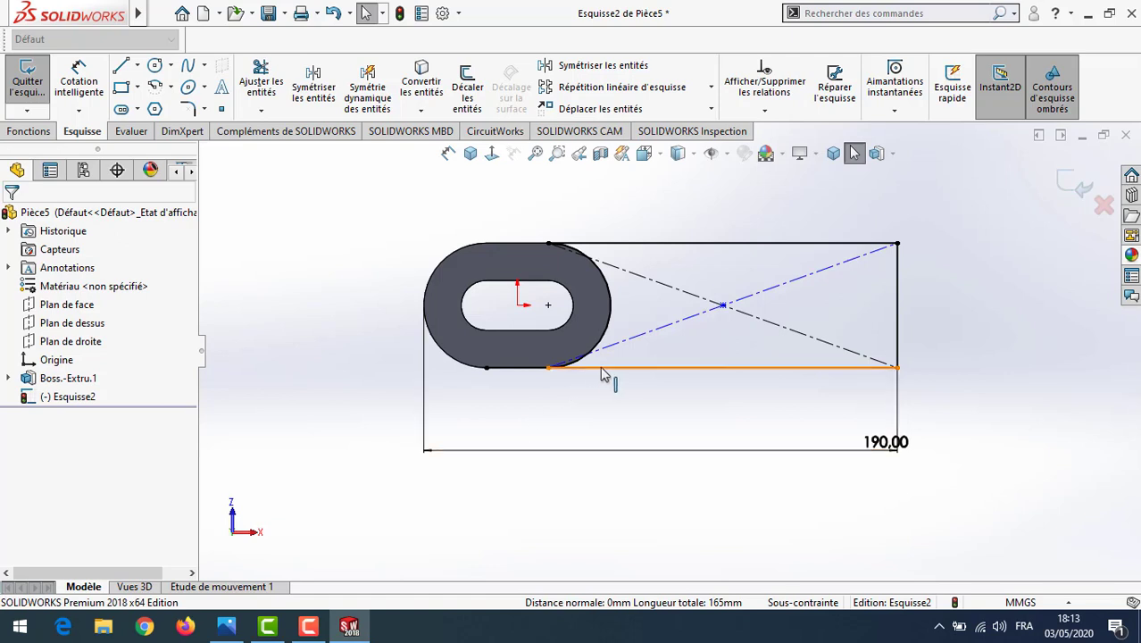
Add a vertical (Verticale) relation between the left endpoints of the rectangle's upper and lower lines.
left_click(550, 369)
left_click(551, 247, "ctrl")
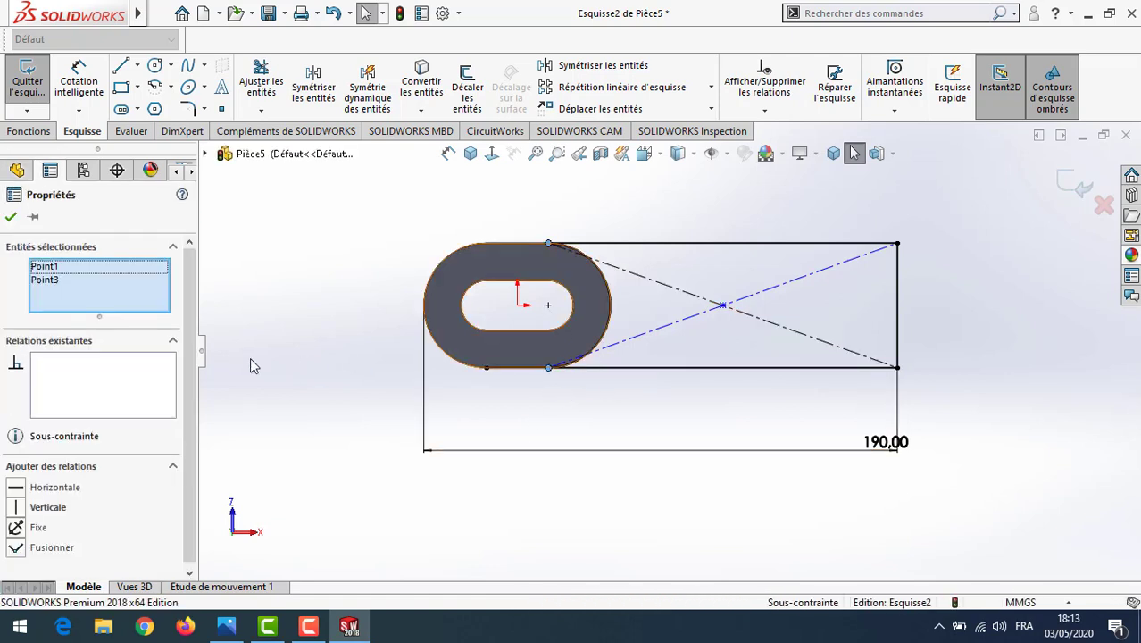
left_click(25, 509)
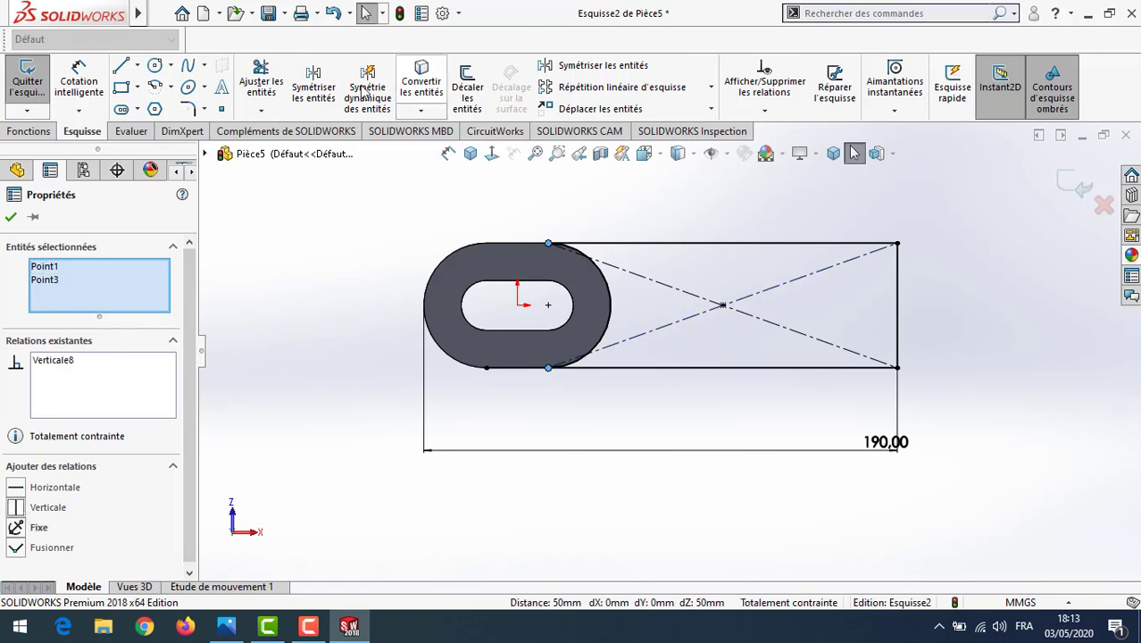
left_click(10, 217)
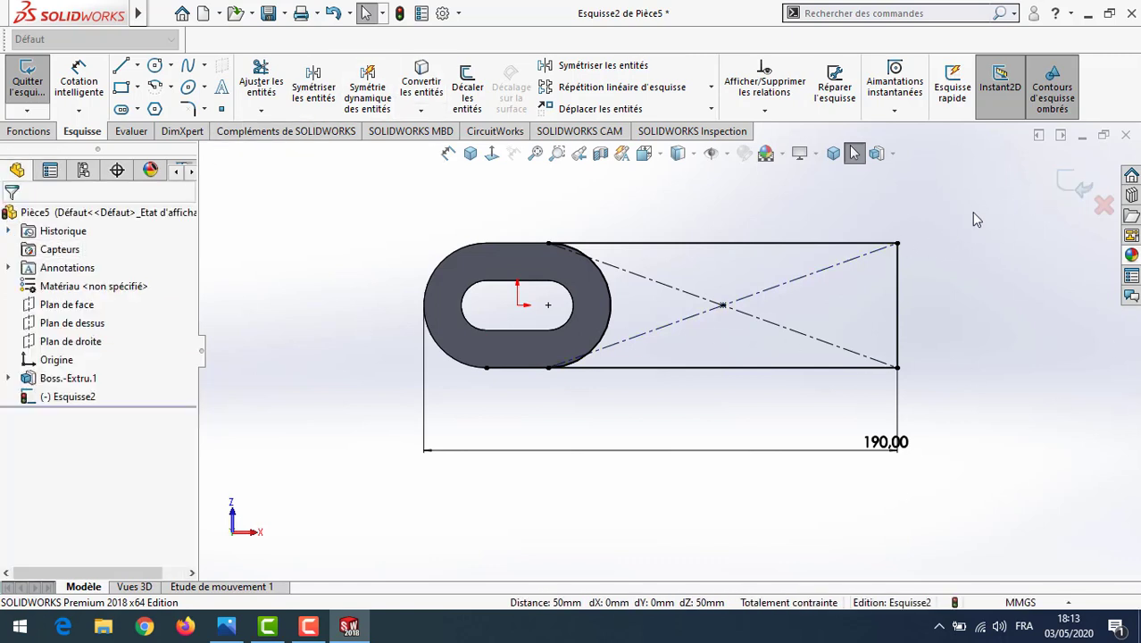
mouse_move(972, 211)
middle_mouse_down()
mouse_move(1065, 471)
mouse_move(1063, 446)
mouse_move(1027, 497)
middle_mouse_up()
left_click(20, 132)
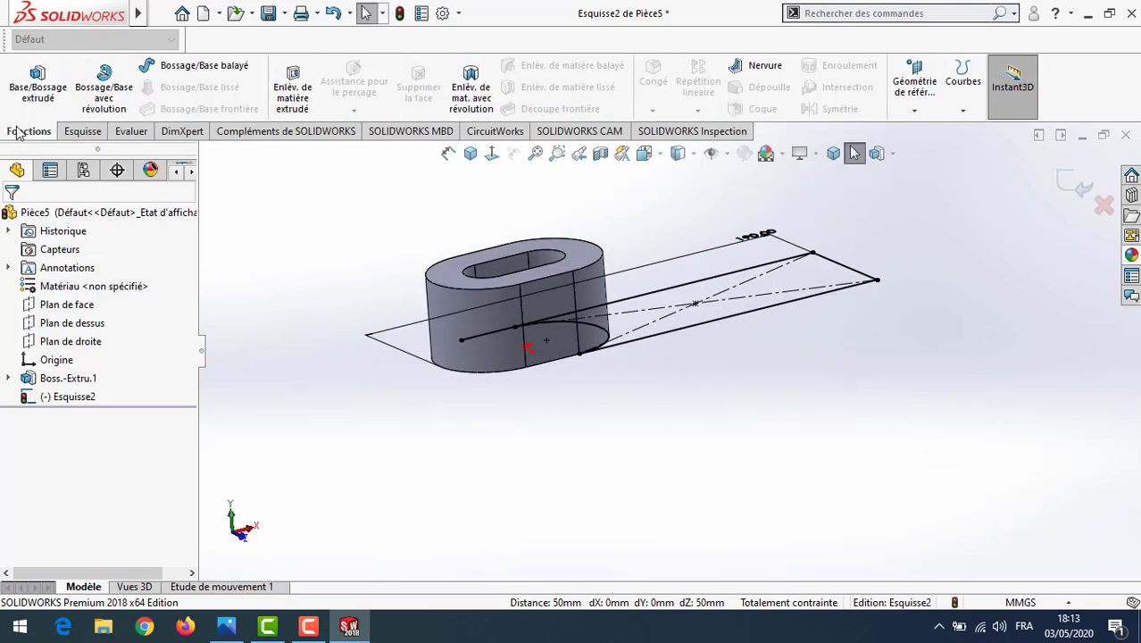
left_click(37, 82)
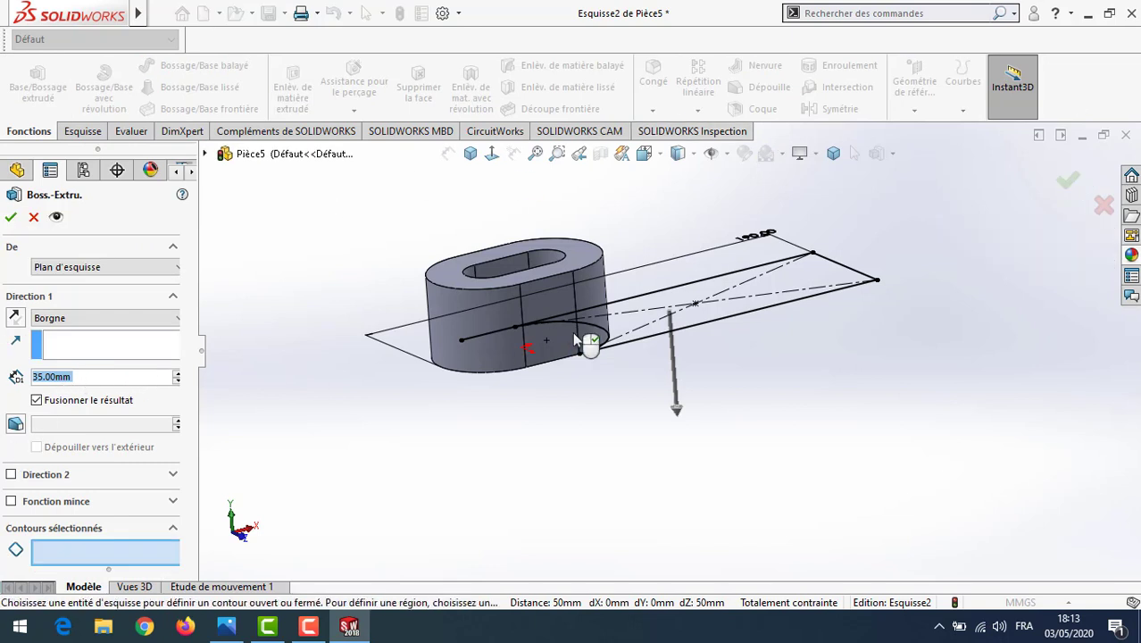
left_click(714, 326)
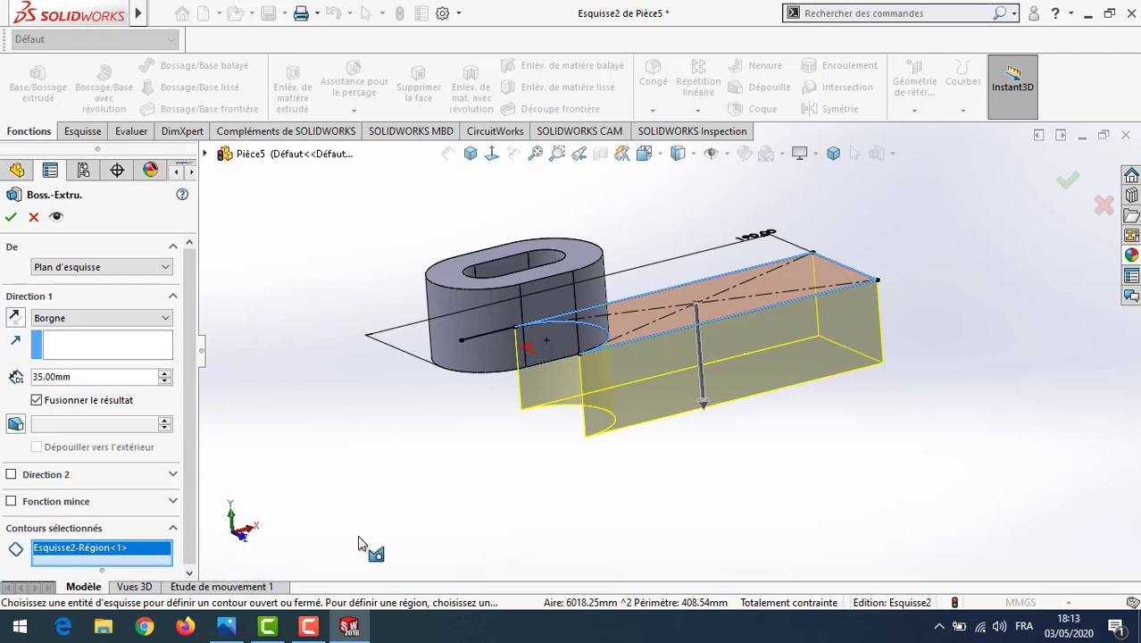
left_click(33, 217)
Trim away the leftover straight segment along the boss's lower edge with the trim-to-closest option (Ajuster au plus proche).
middle_click_drag(423, 459, 49, 420)
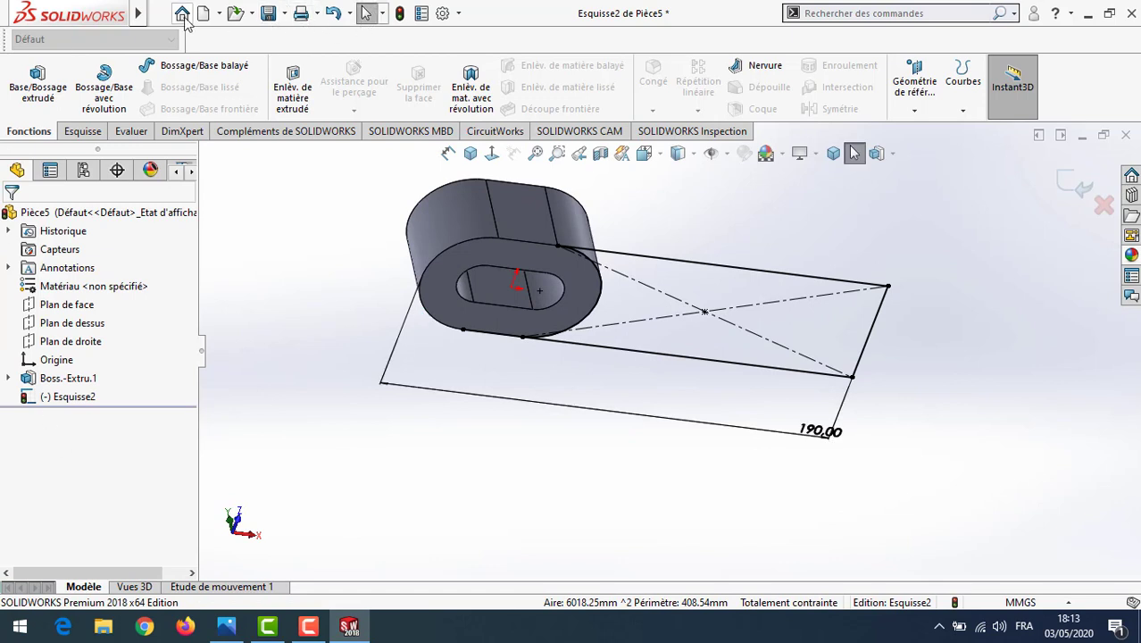
left_click(82, 131)
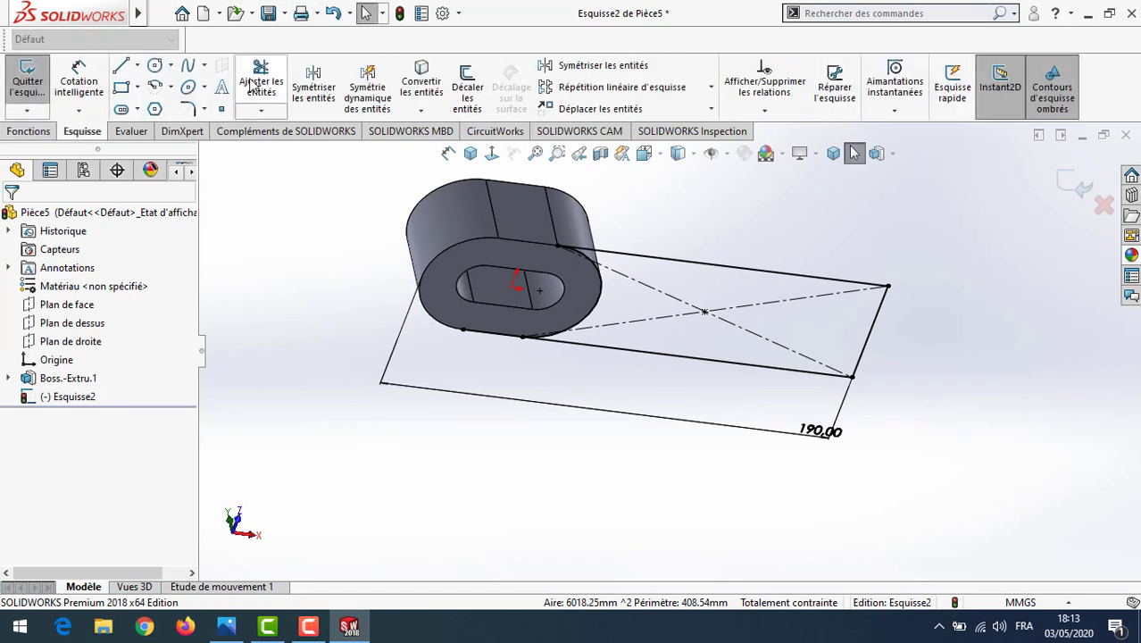
left_click(261, 82)
middle_click_drag(509, 323, 514, 320)
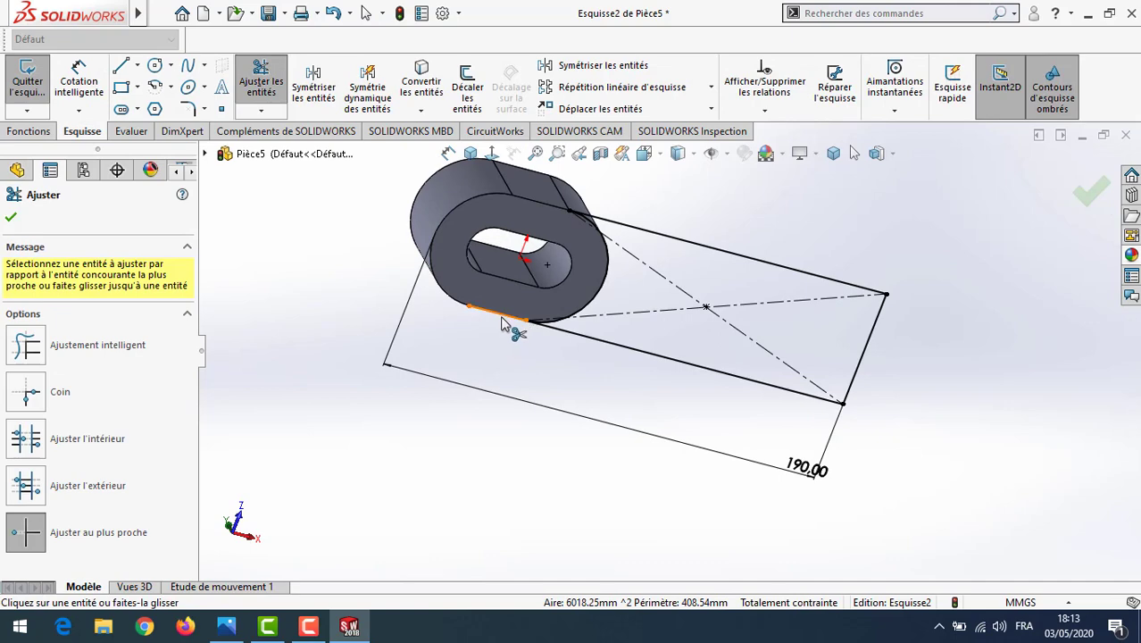
left_click(504, 324)
left_click(12, 211)
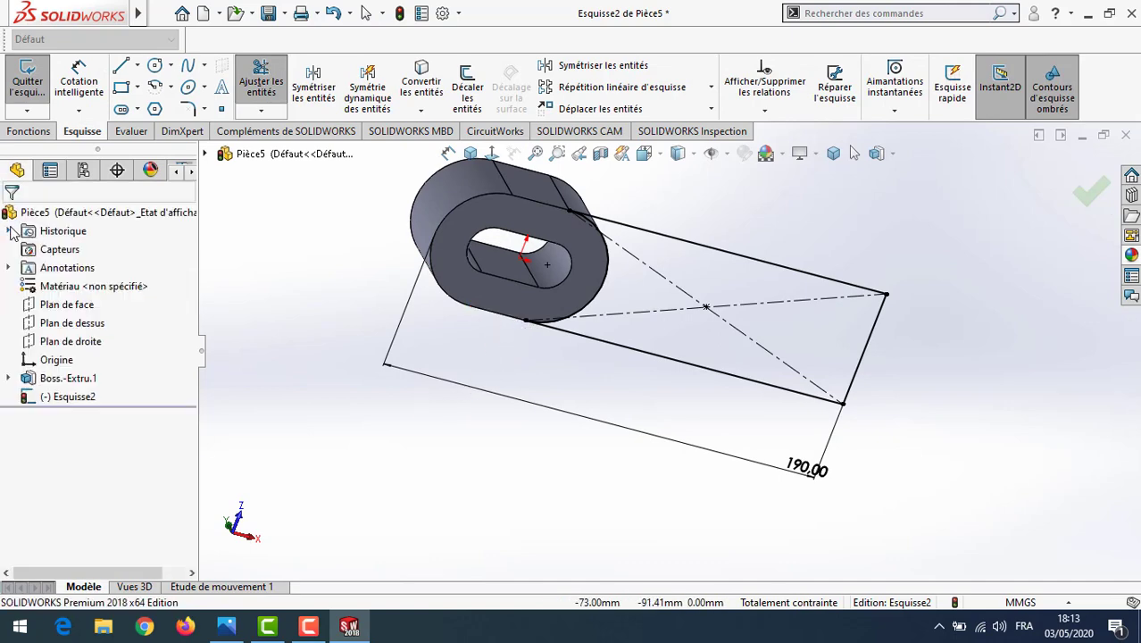
Set up a blind (Borgne) boss extrusion of the arm profile, 10 mm deep and reversed toward the boss's upper side.
mouse_move(456, 522)
middle_mouse_down()
mouse_move(767, 301)
mouse_move(754, 384)
mouse_move(714, 357)
middle_mouse_up()
left_click(29, 131)
left_click(38, 87)
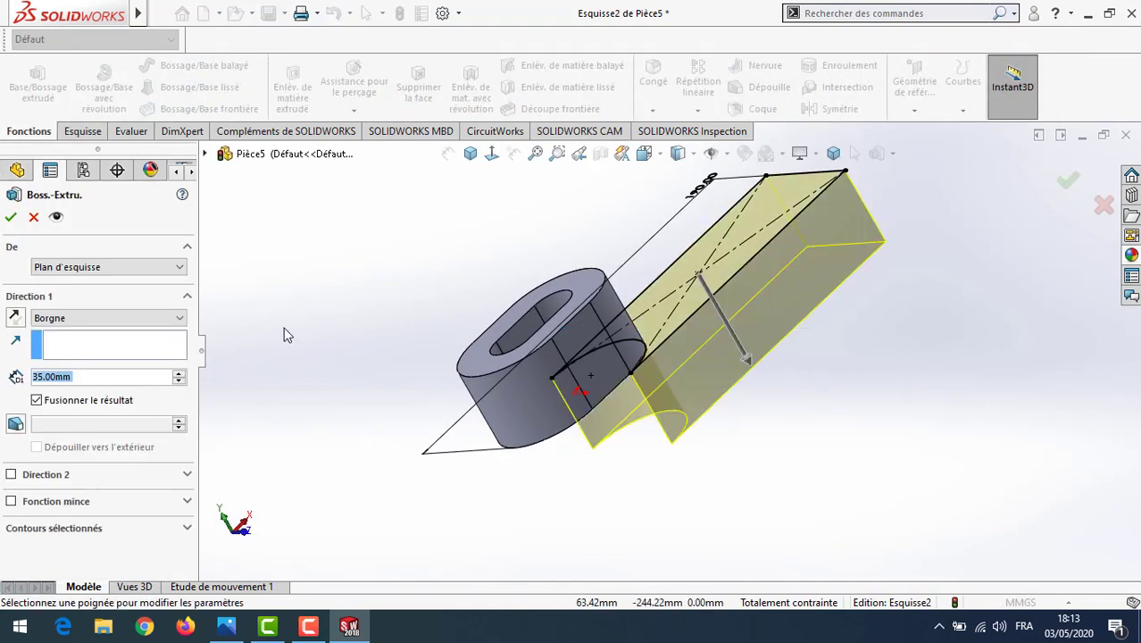
middle_click_drag(284, 335, 239, 333)
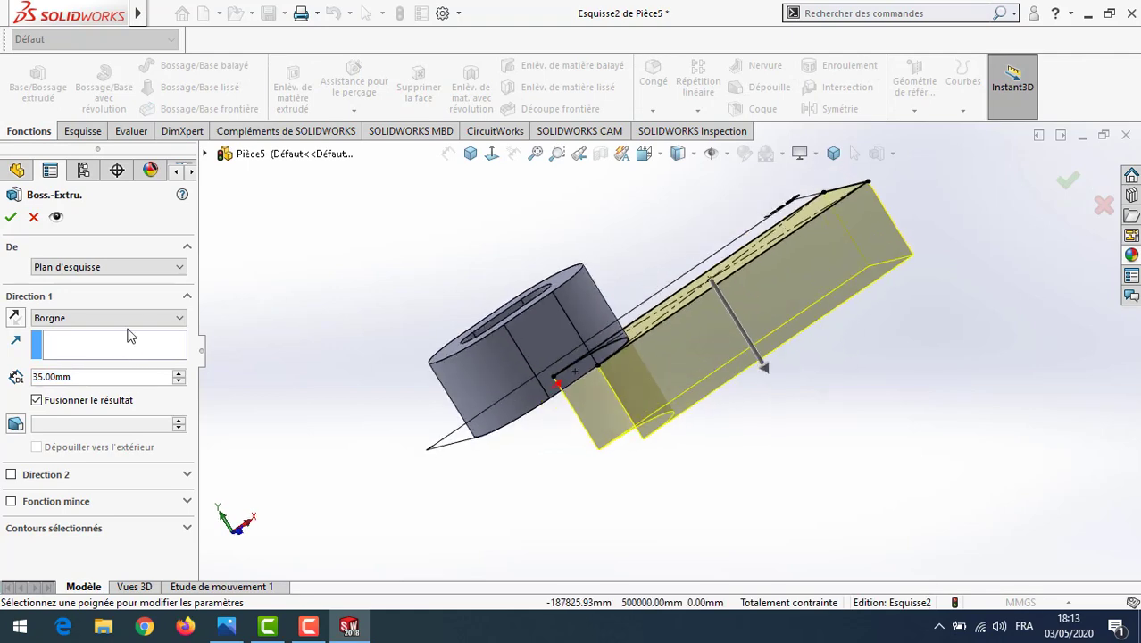
left_click(226, 626)
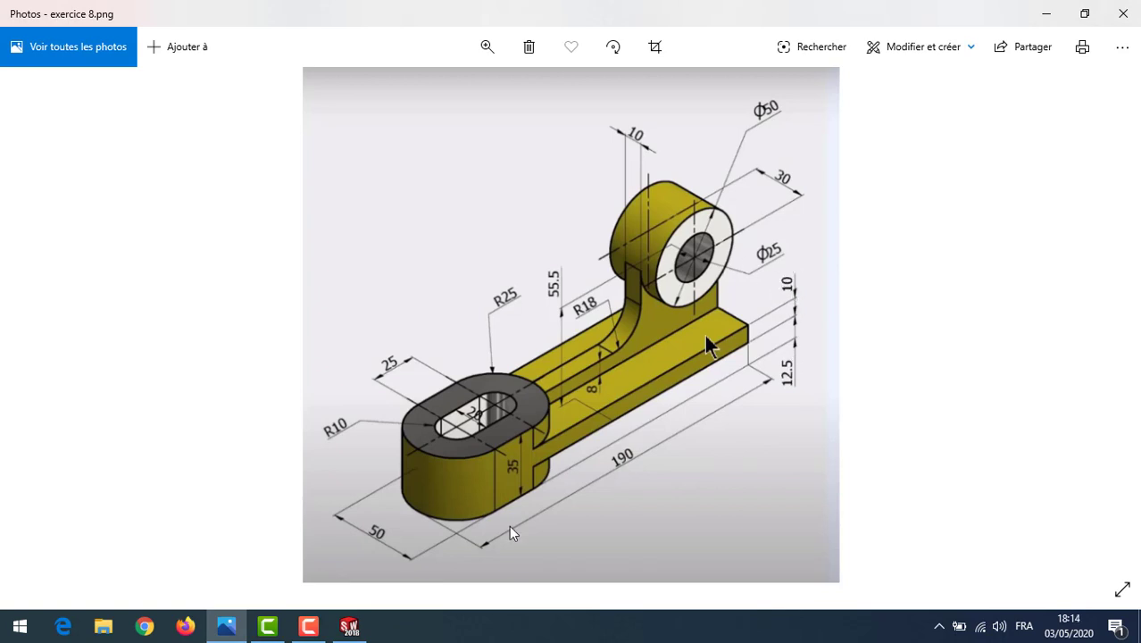
left_click(348, 626)
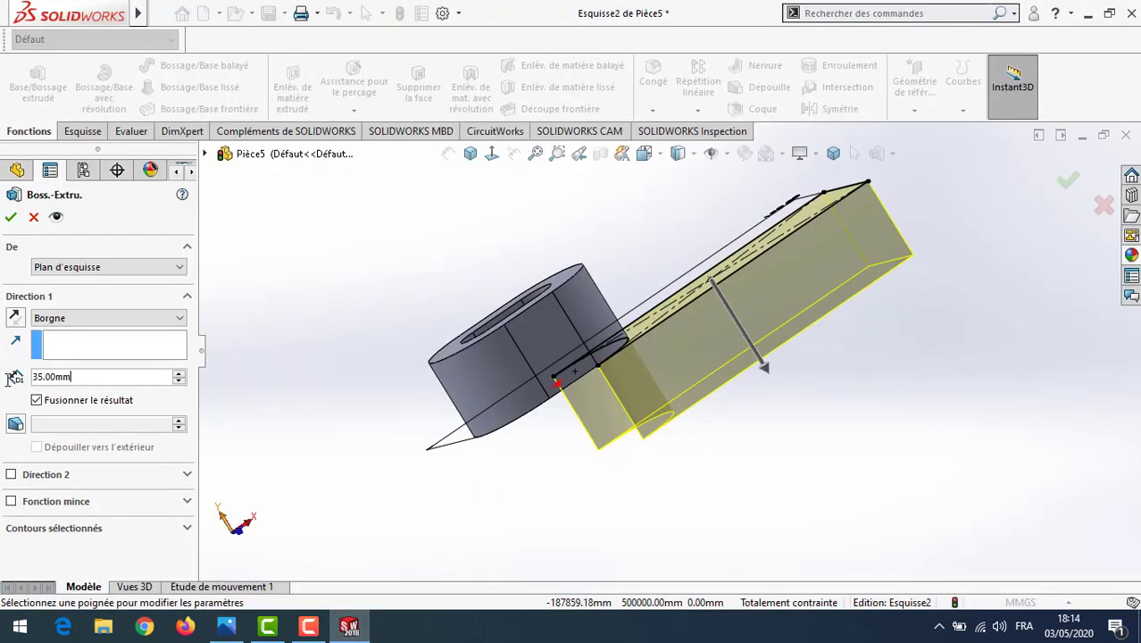
type("10")
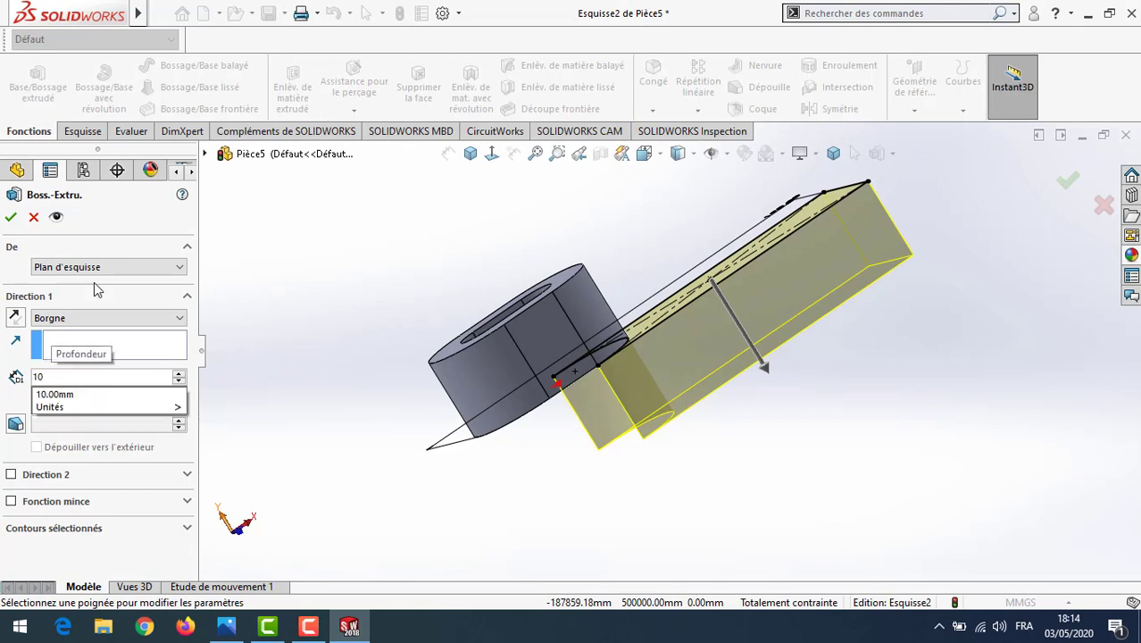
key("Return")
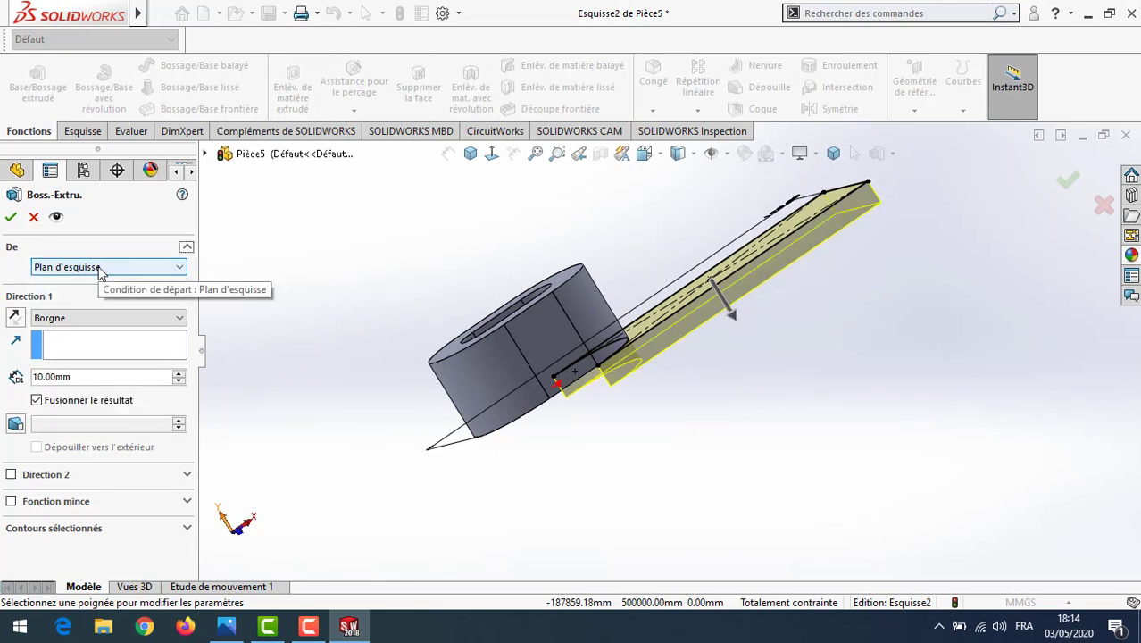
left_click(15, 317)
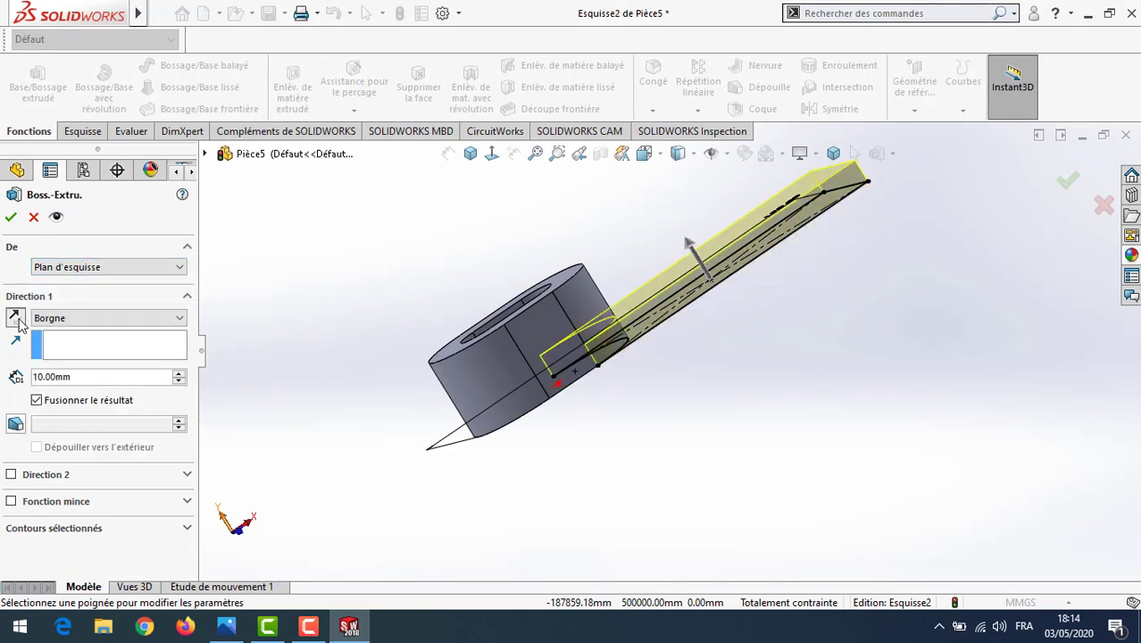
Start the arm extrusion from an offset (Décalage) of 12.5 mm from the sketch plane.
left_click(107, 267)
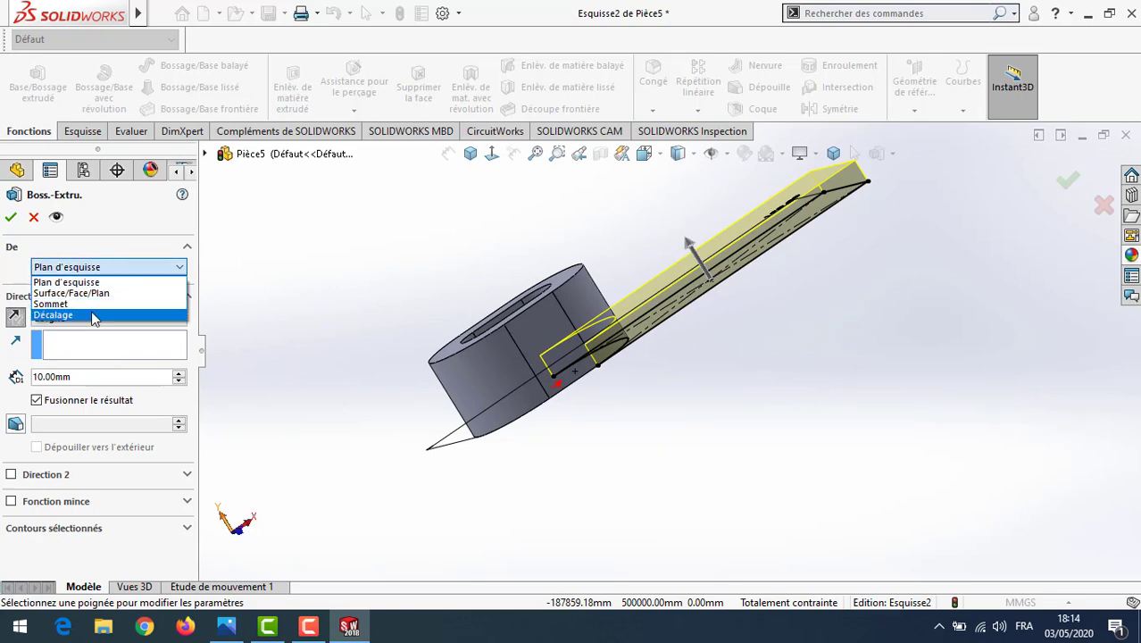
left_click(93, 316)
left_click(347, 628)
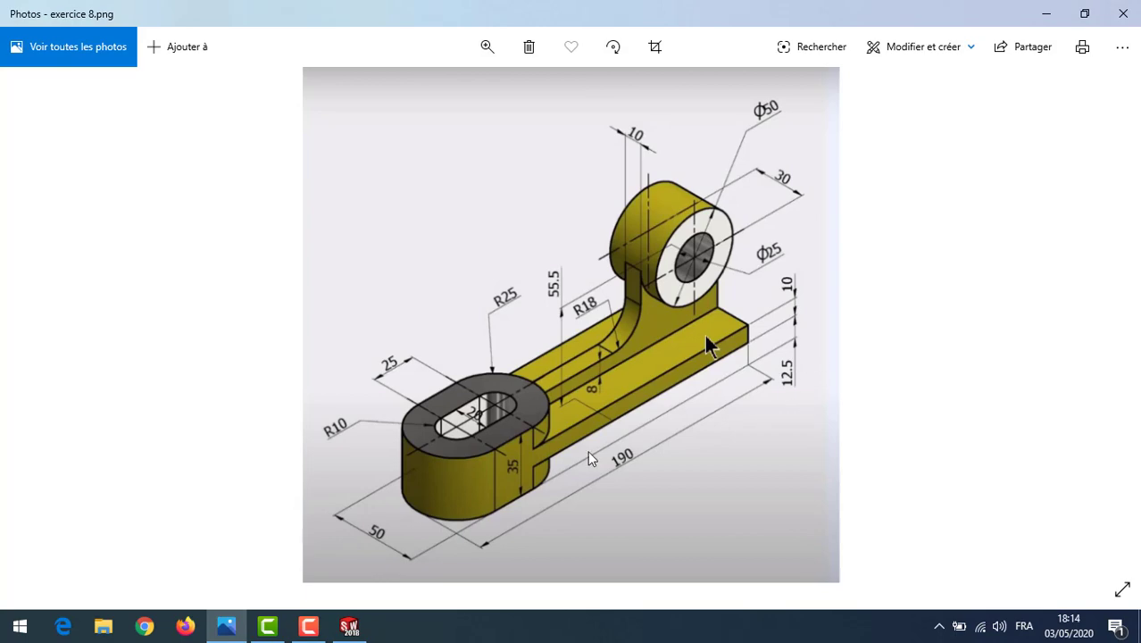
left_click(350, 626)
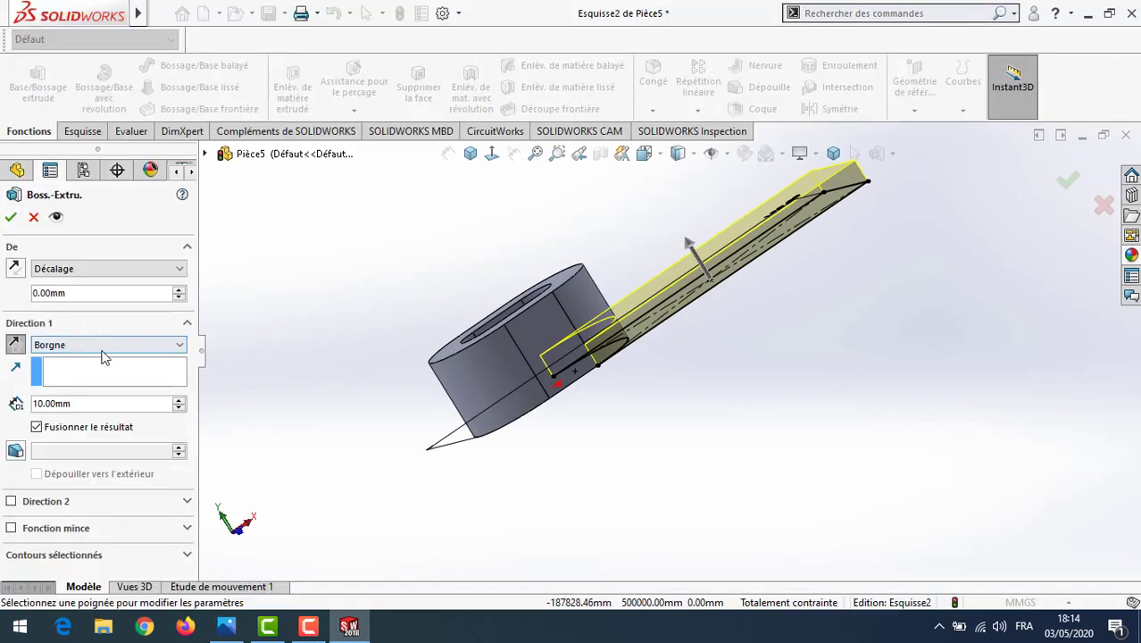
type("12.5")
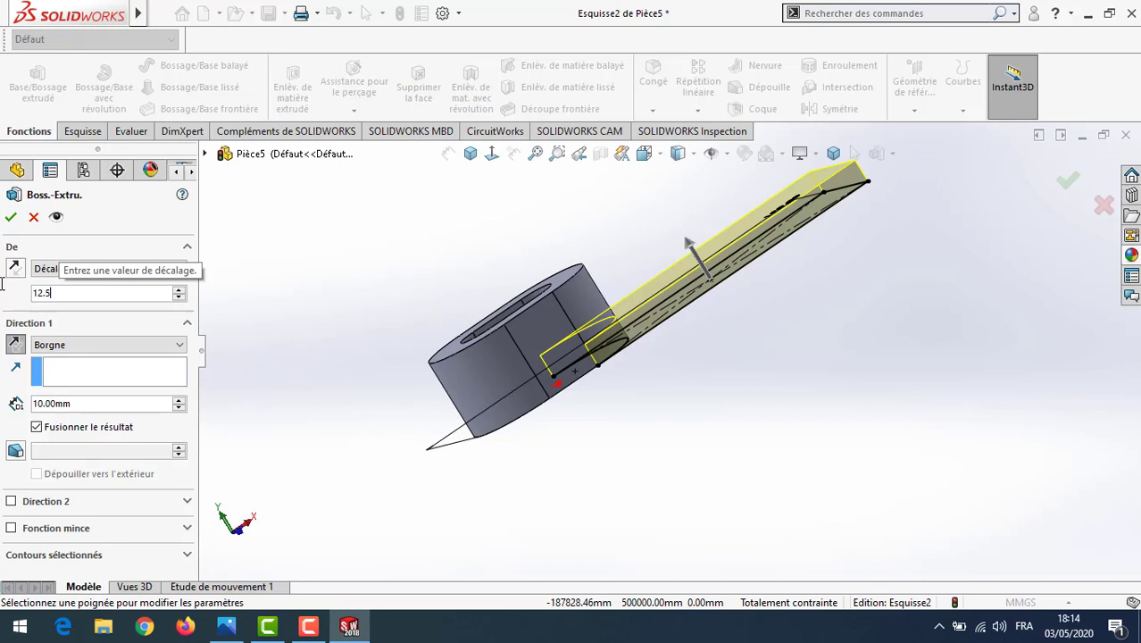
key("Return")
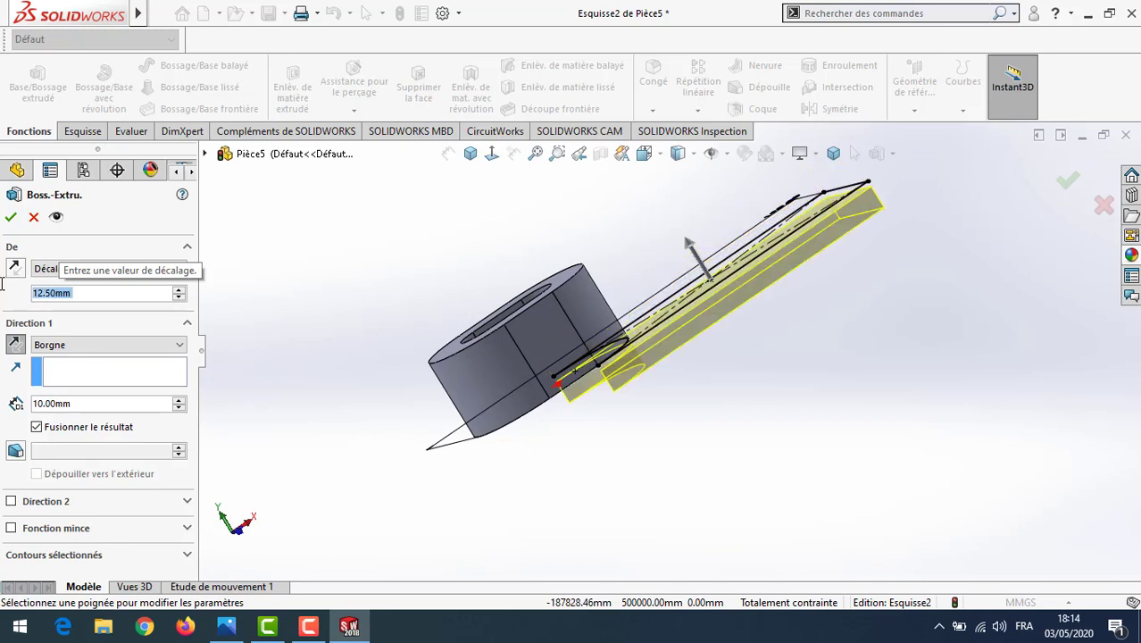
Reverse the start offset so the arm lies within the boss's height, and complete the extrusion.
left_click(16, 345)
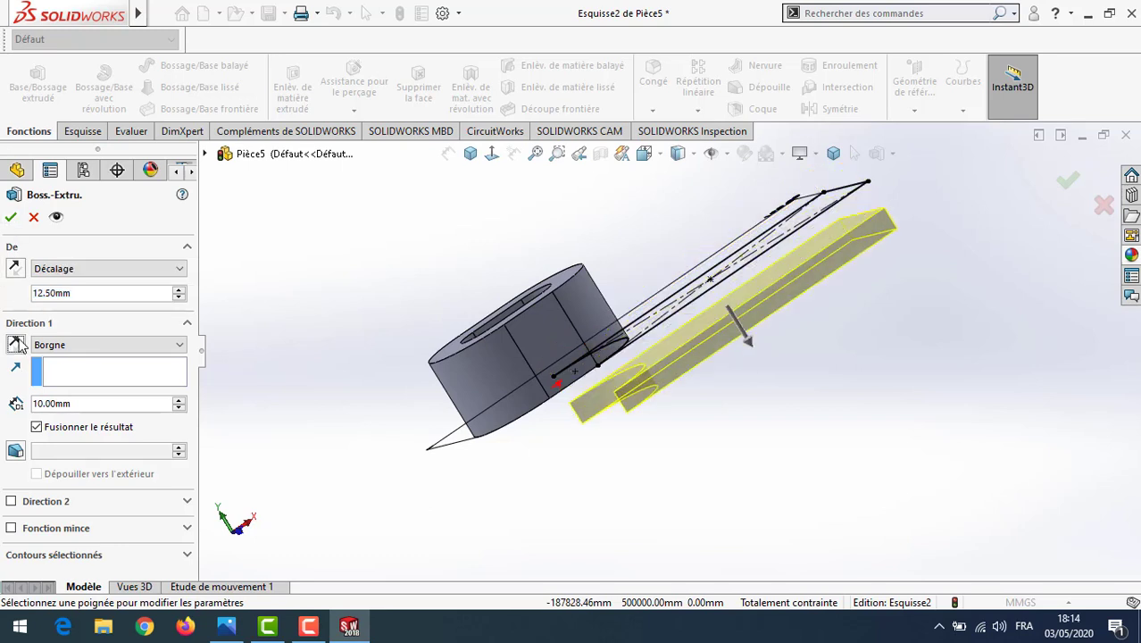
left_click(16, 345)
left_click(15, 271)
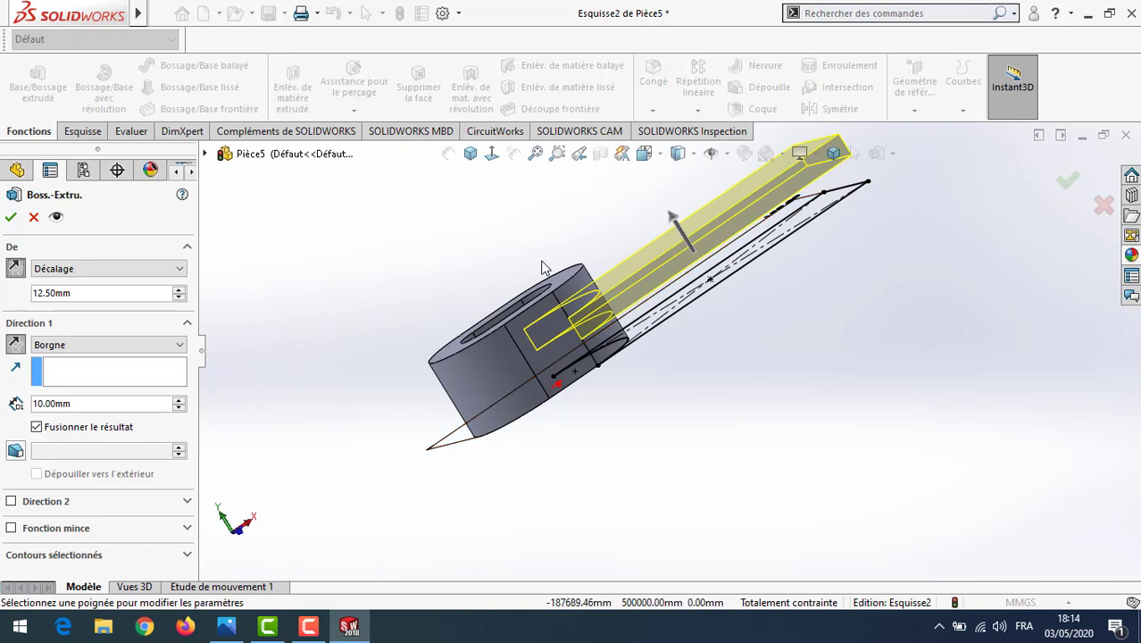
scroll(547, 272, "up", 2)
middle_click_drag(773, 402, 802, 418)
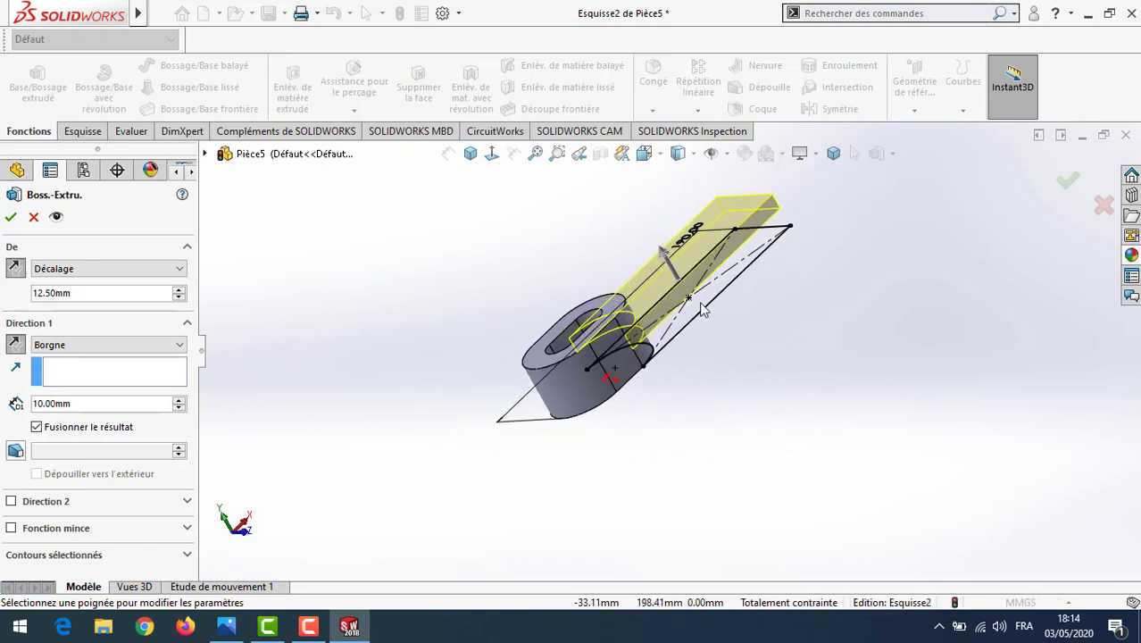
left_click(11, 218)
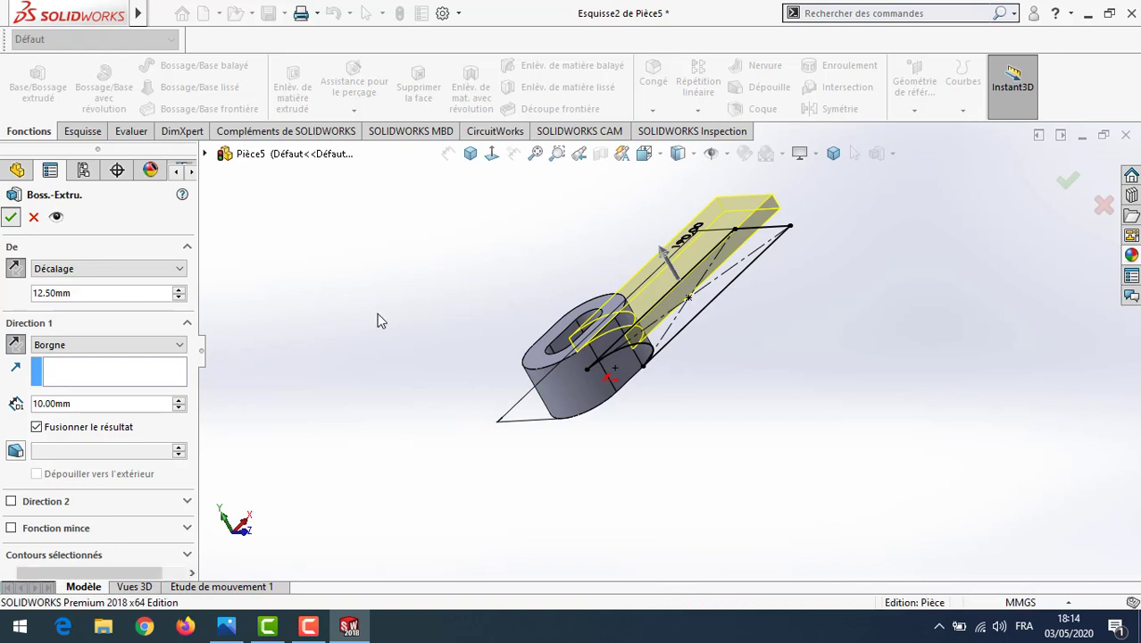
left_click(850, 384)
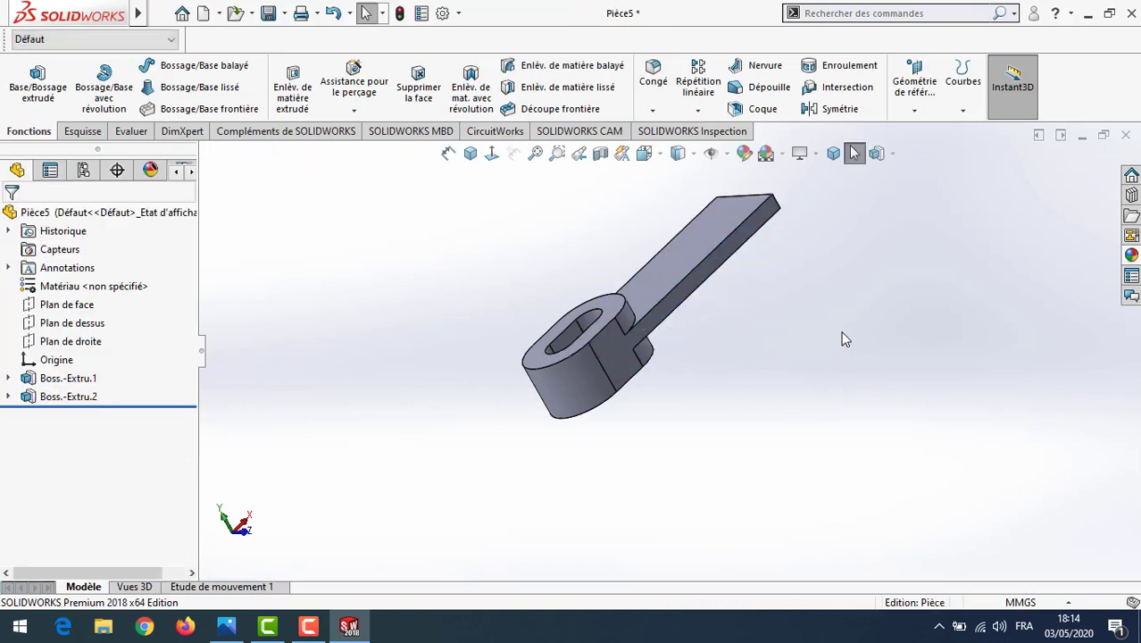
middle_click_drag(523, 249, 563, 295)
middle_click_drag(821, 344, 843, 437)
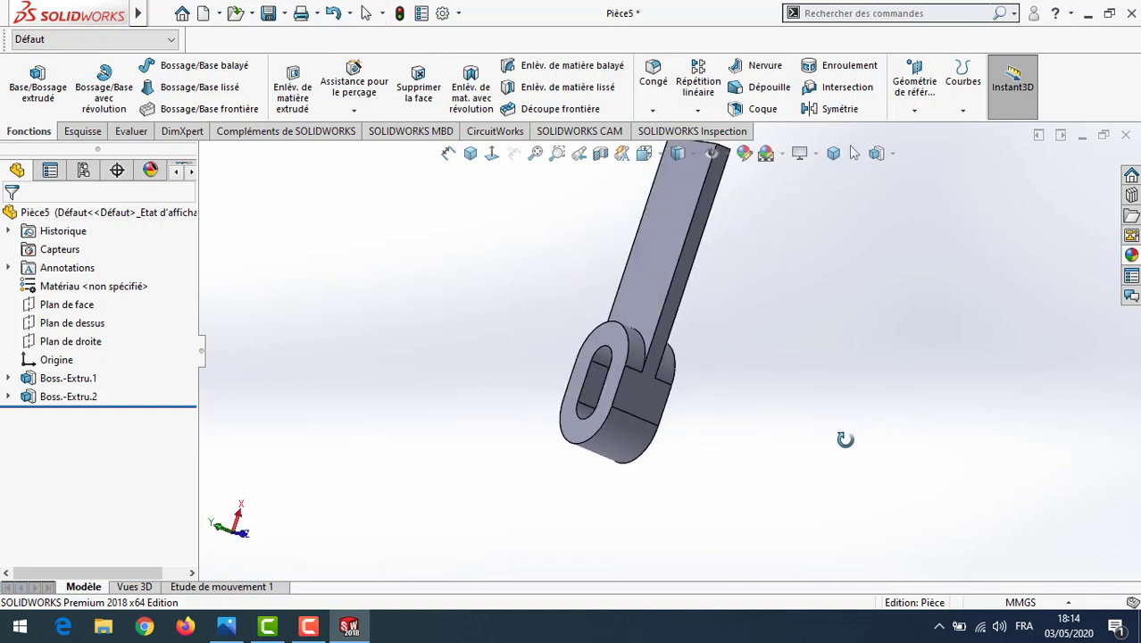
key("Escape")
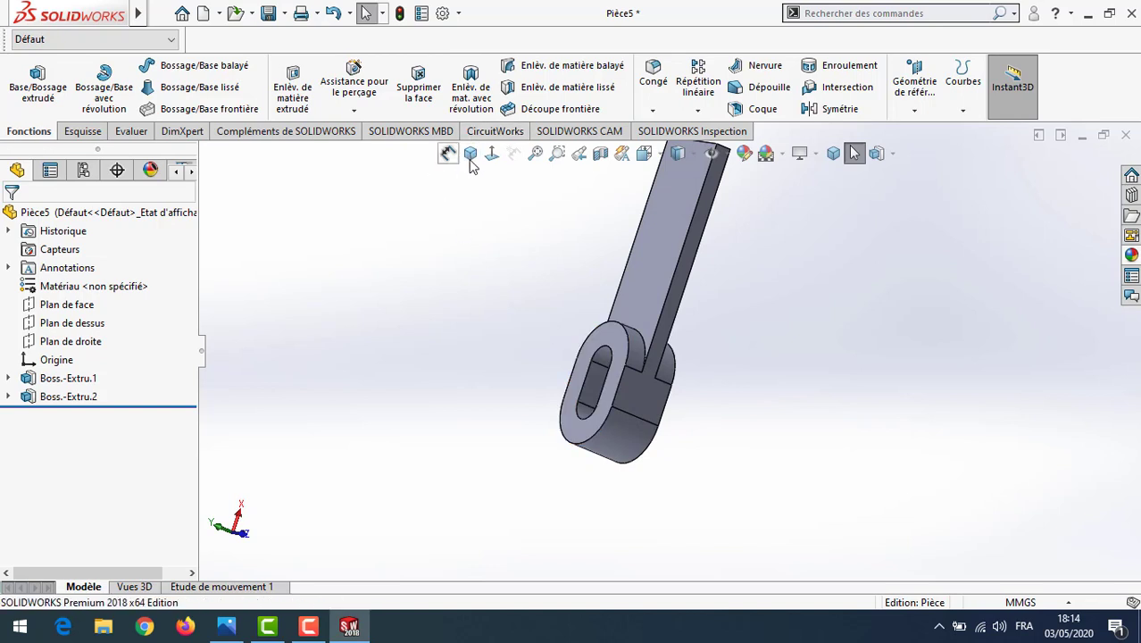
left_click(471, 155)
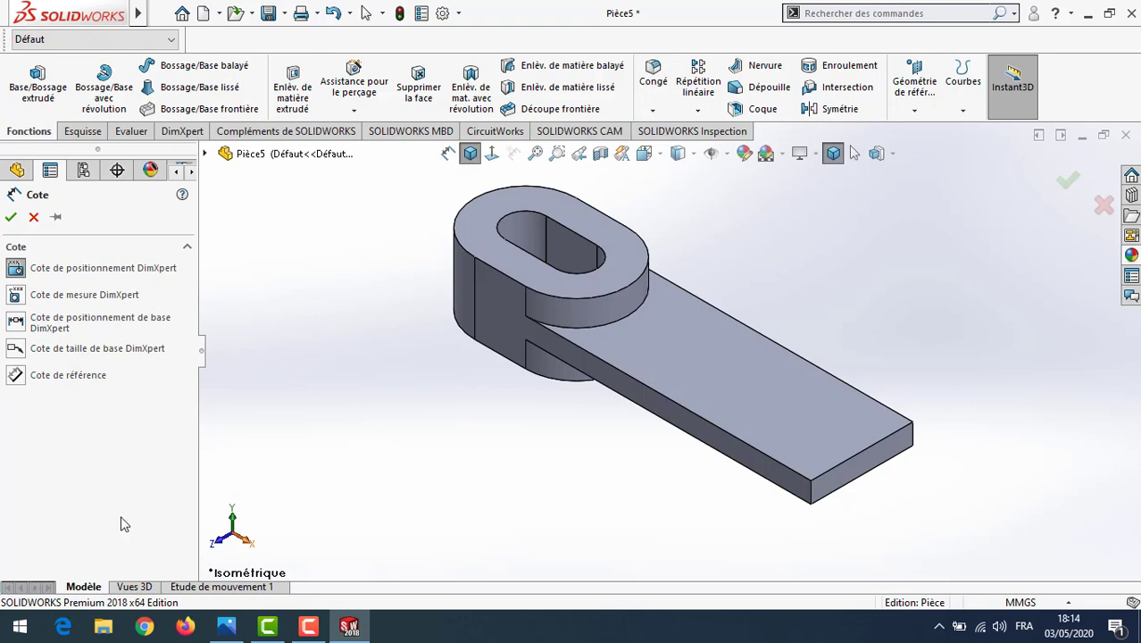
left_click(33, 217)
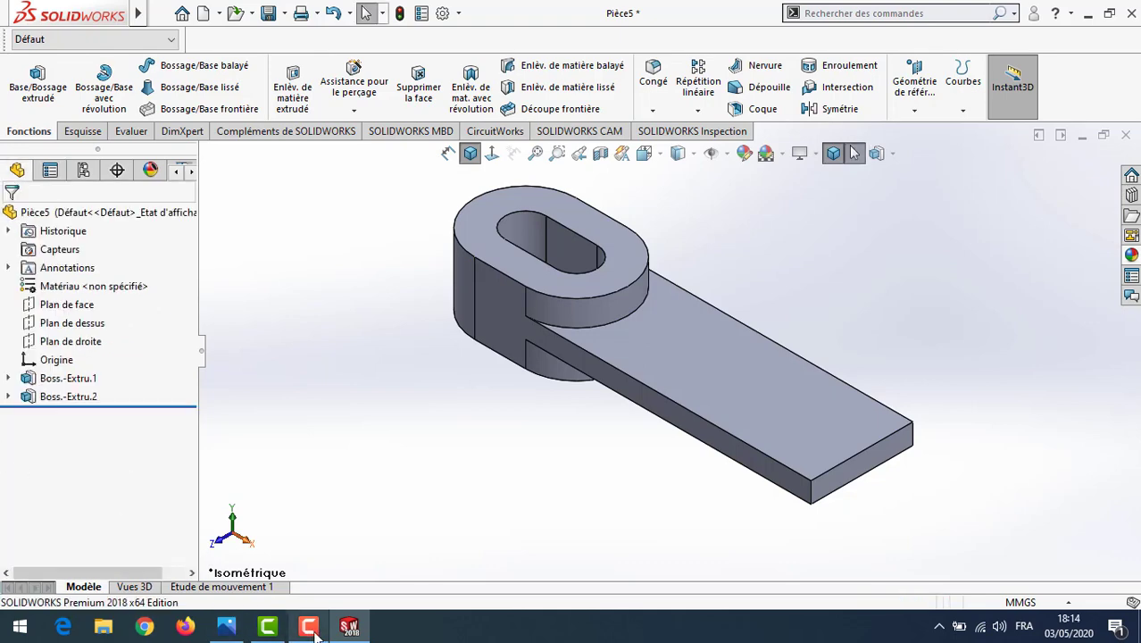
Check the exercise drawing and open a new sketch on the front plane (Plan de face), viewed face-on.
left_click(226, 626)
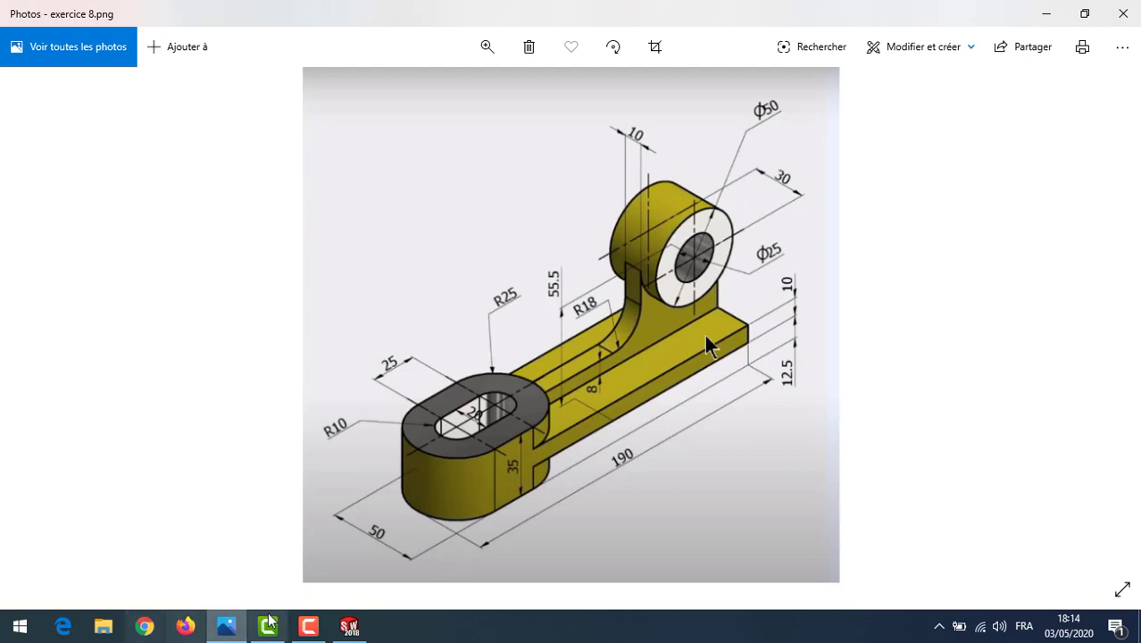
left_click(349, 628)
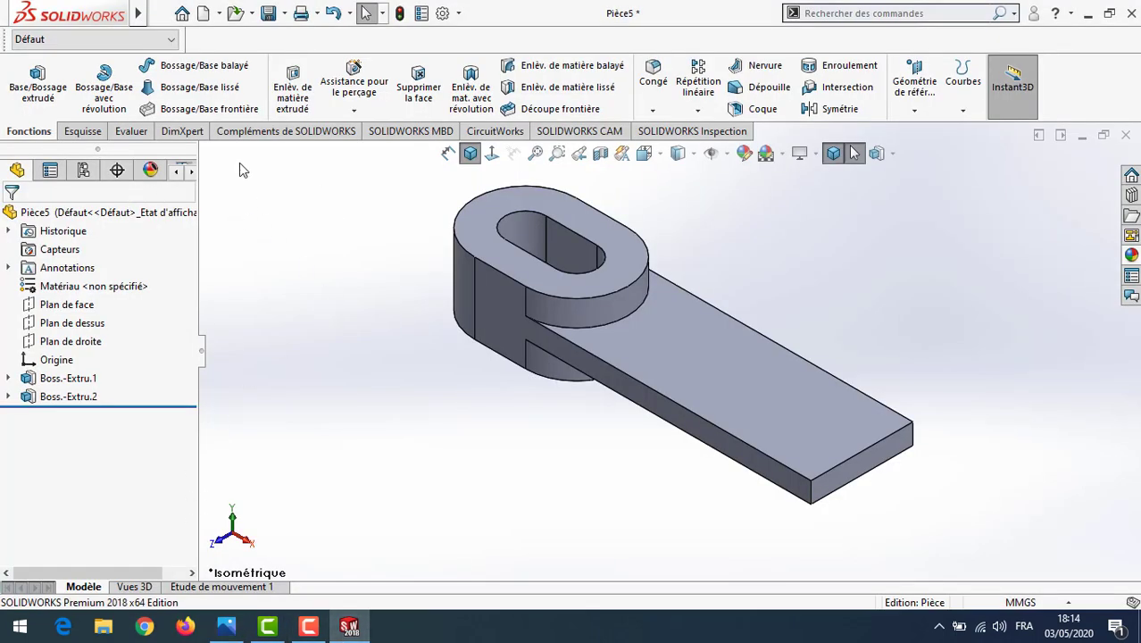
left_click(90, 306)
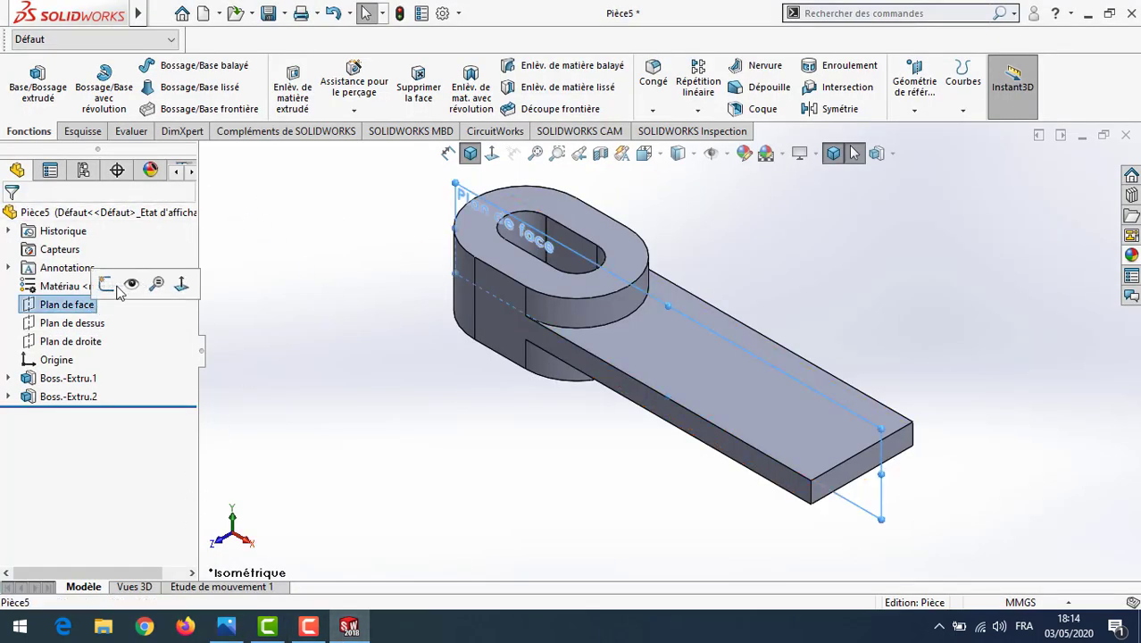
right_click(93, 306)
left_click(108, 280)
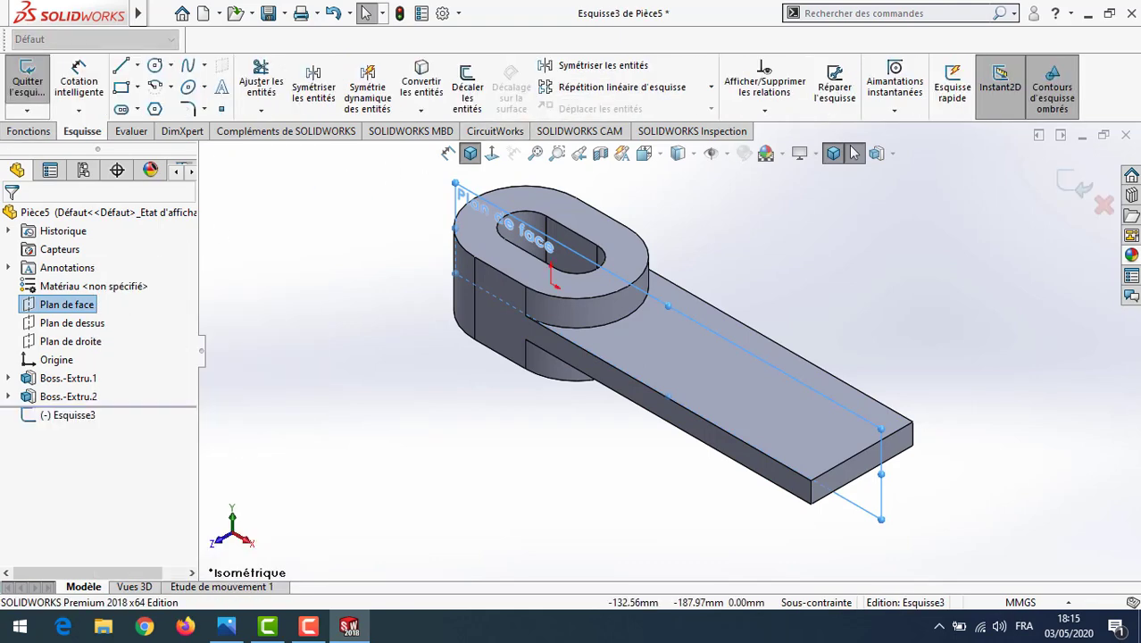
left_click(471, 153)
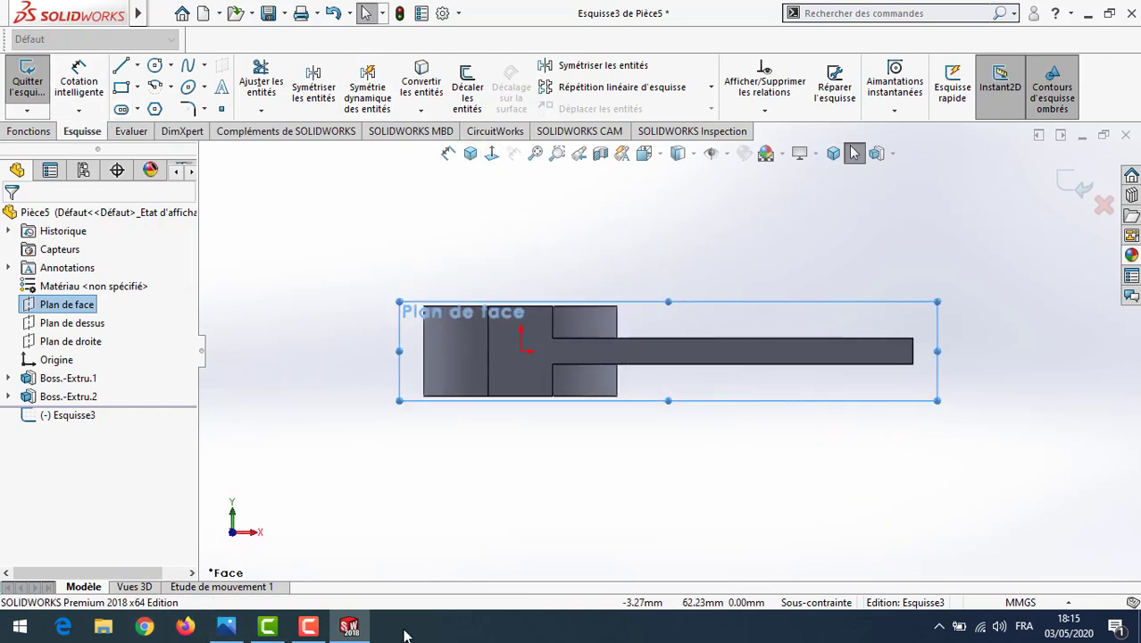
Sketch two concentric circles above the arm's free end, the outer one about 27 mm in radius.
left_click(156, 66)
left_click(890, 223)
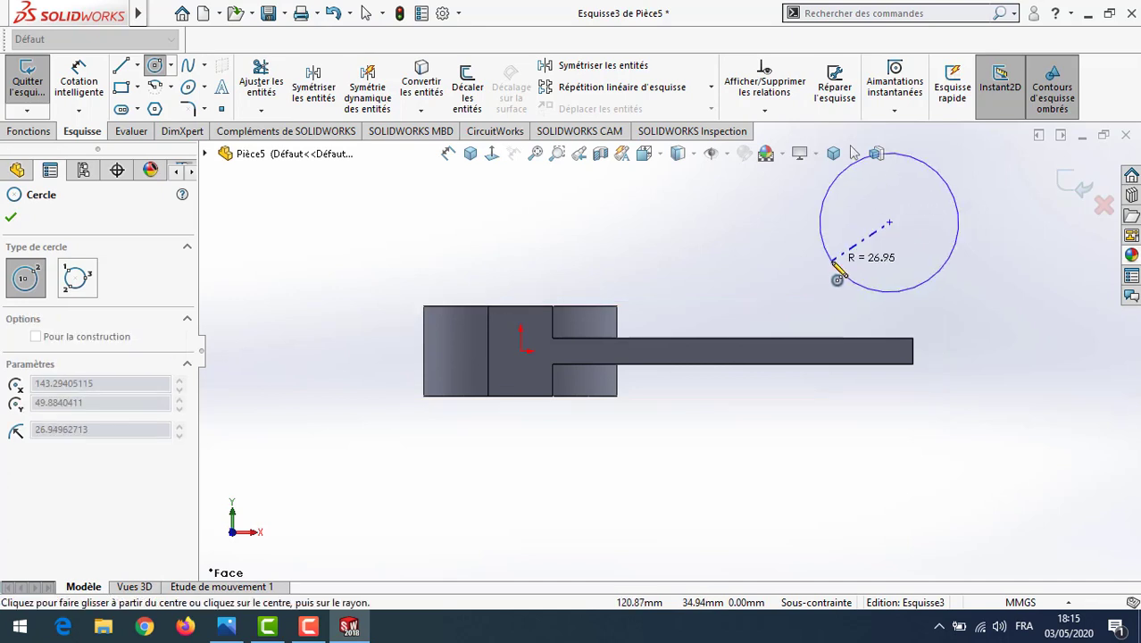
left_click(835, 266)
left_click(890, 223)
left_click(859, 254)
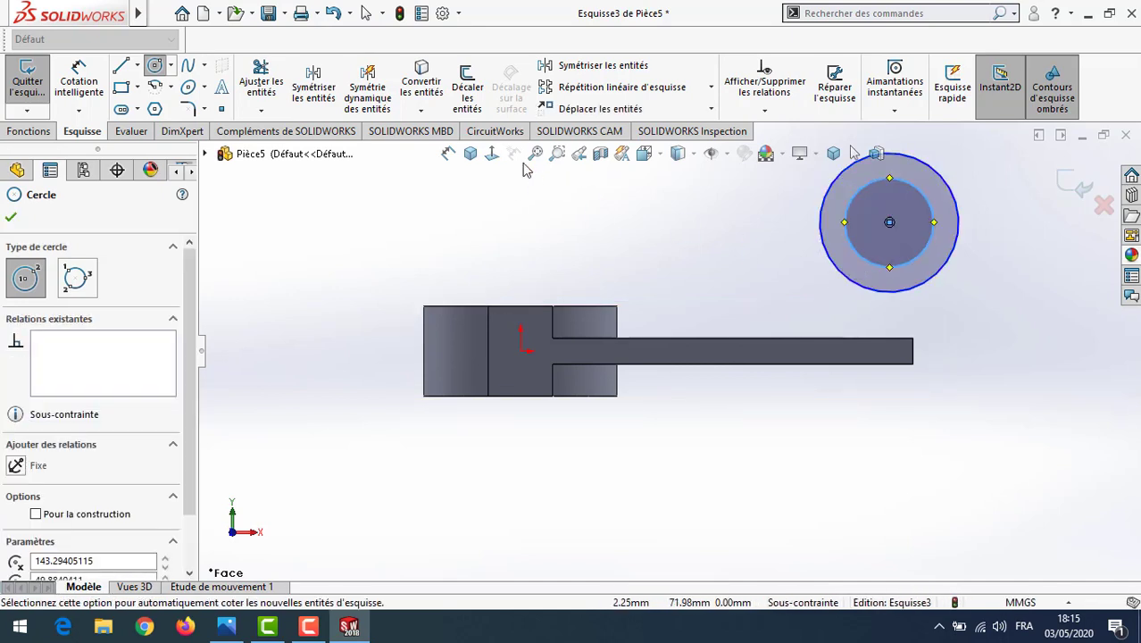
Finish the two circles, check the ring's dimensions on the exercise drawing, and dimension the inner circle's diameter at 25 mm.
left_click(535, 154)
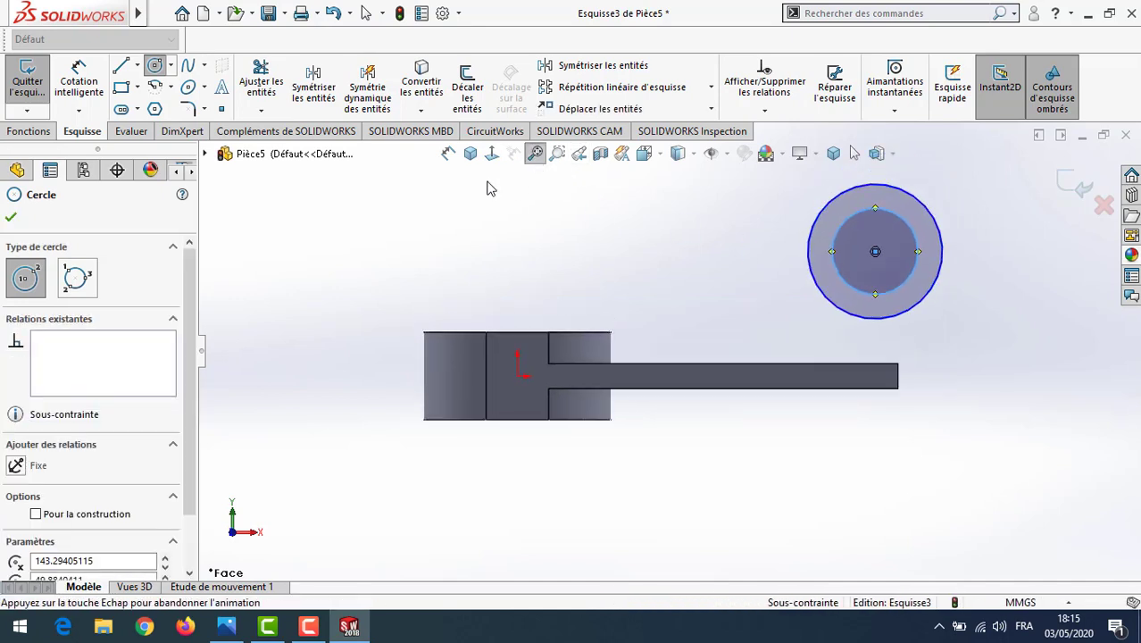
left_click(10, 219)
left_click(226, 627)
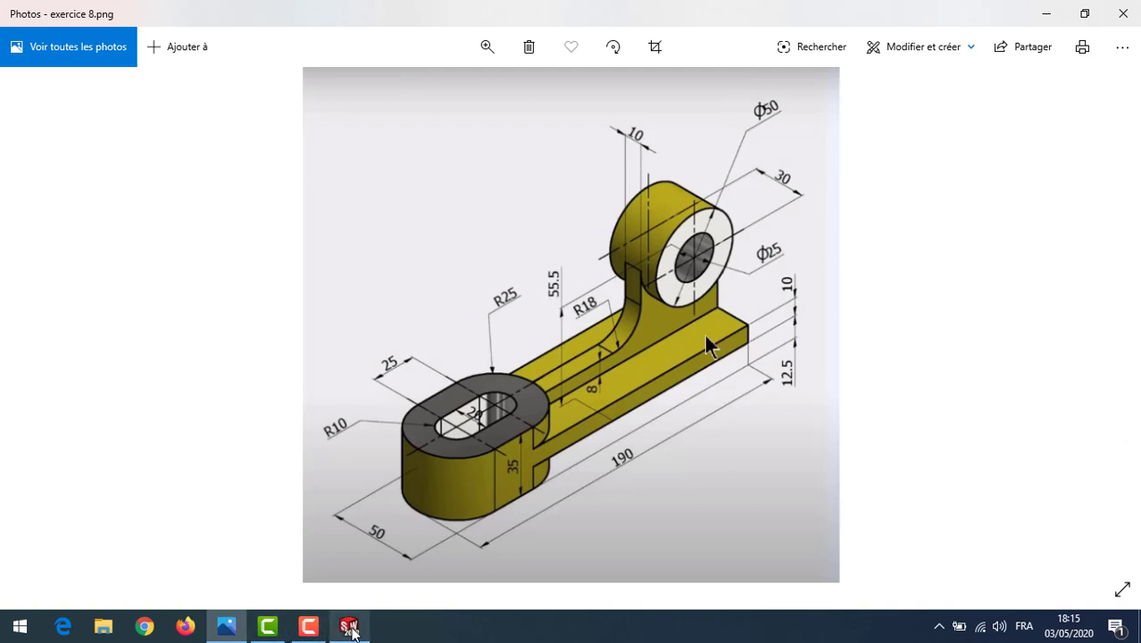
left_click(350, 626)
left_click(80, 85)
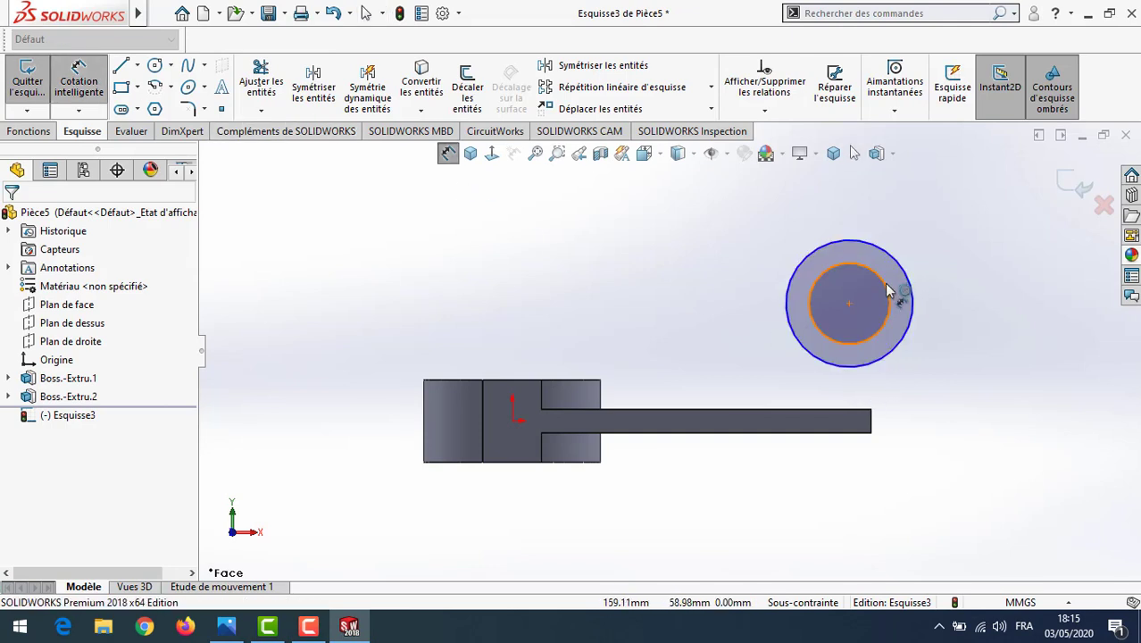
left_click(888, 293)
left_click(1016, 245)
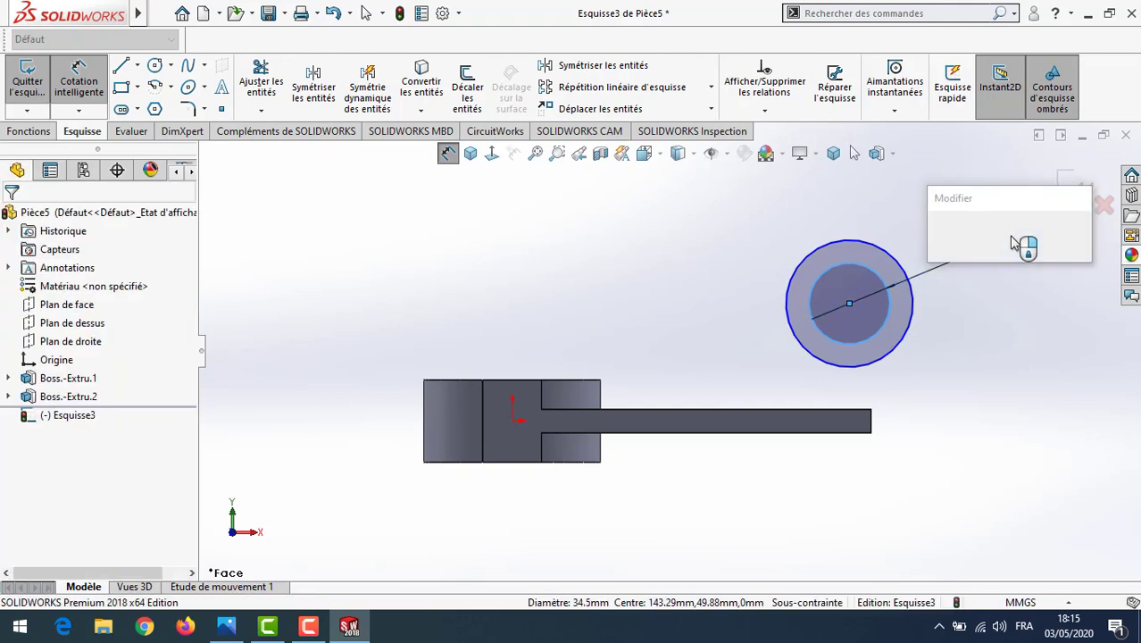
type("25")
key("Return")
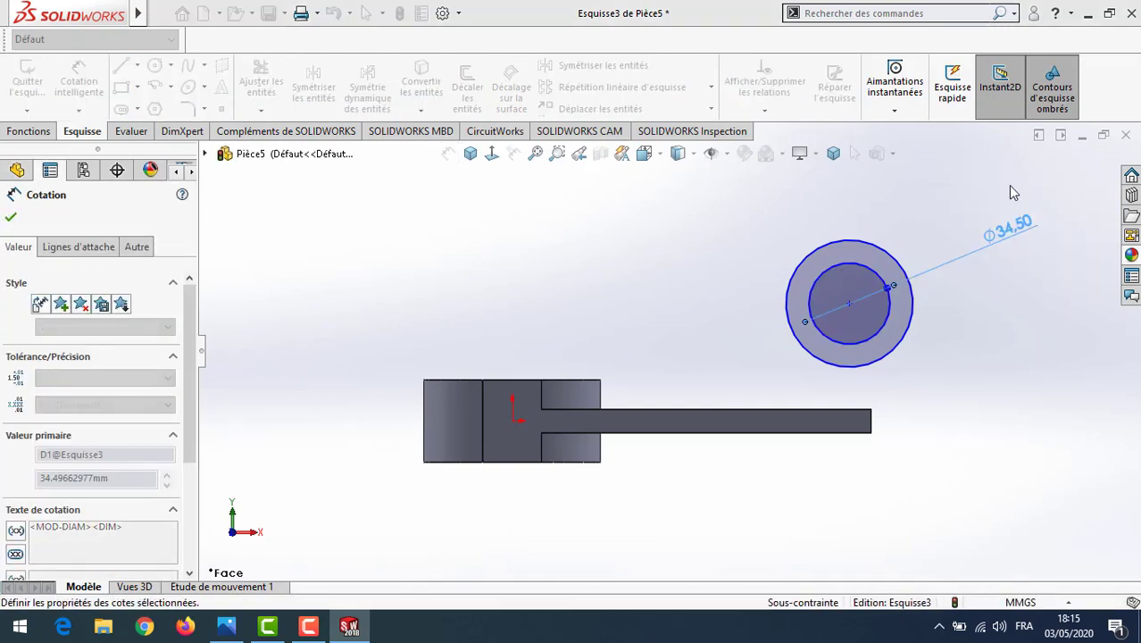
Dimension the outer circle's diameter at 50 mm and end dimensioning.
left_click(855, 271)
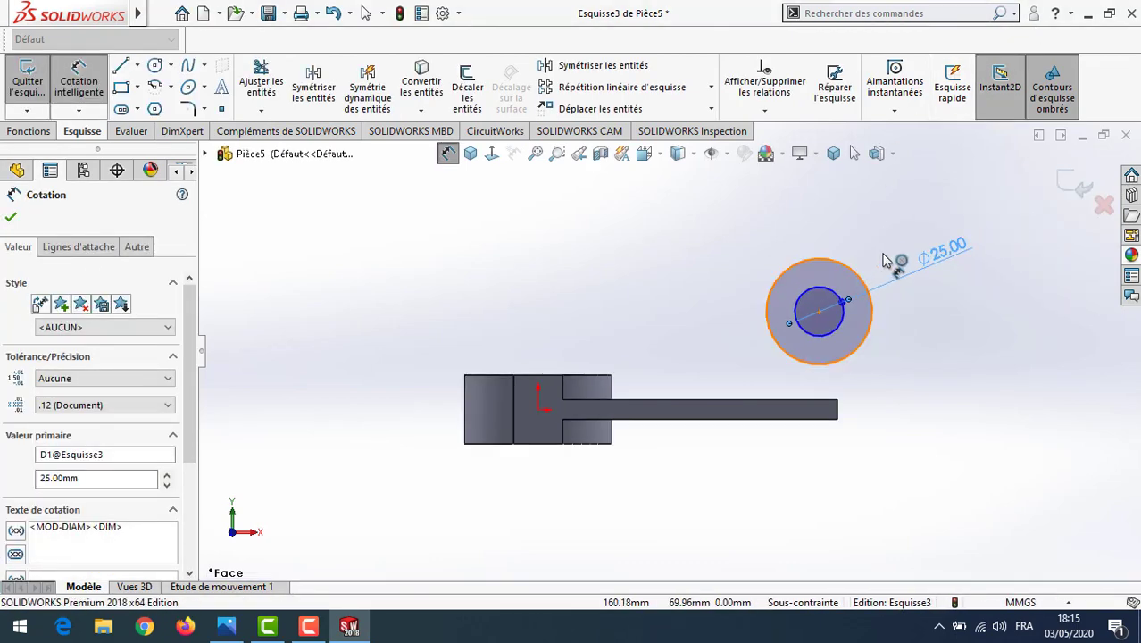
left_click(920, 243)
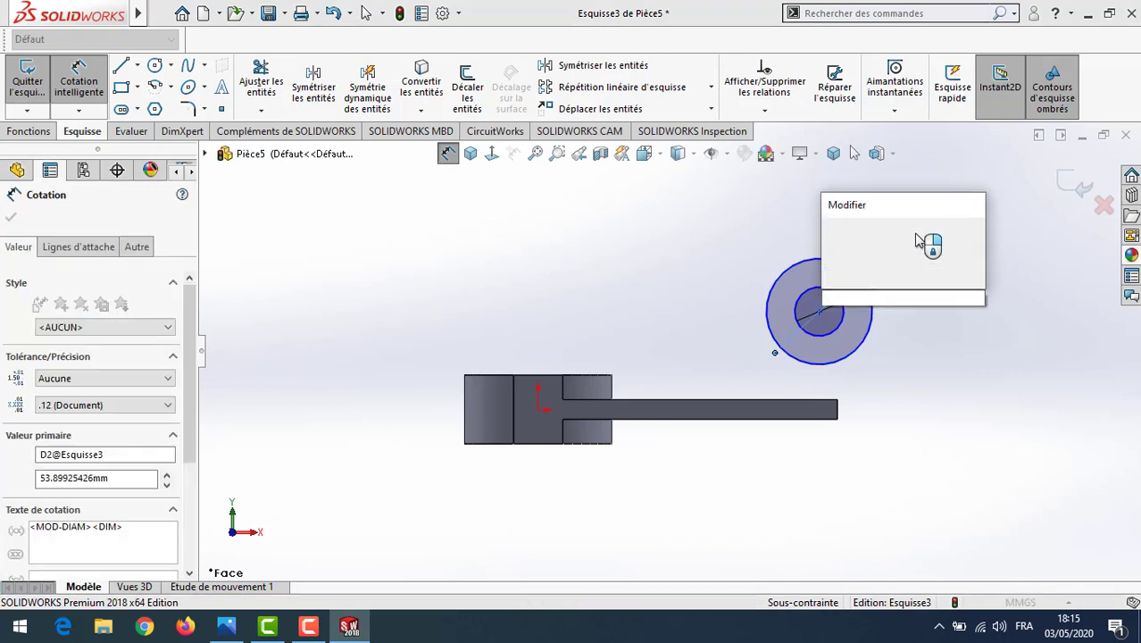
type("50")
key("Return")
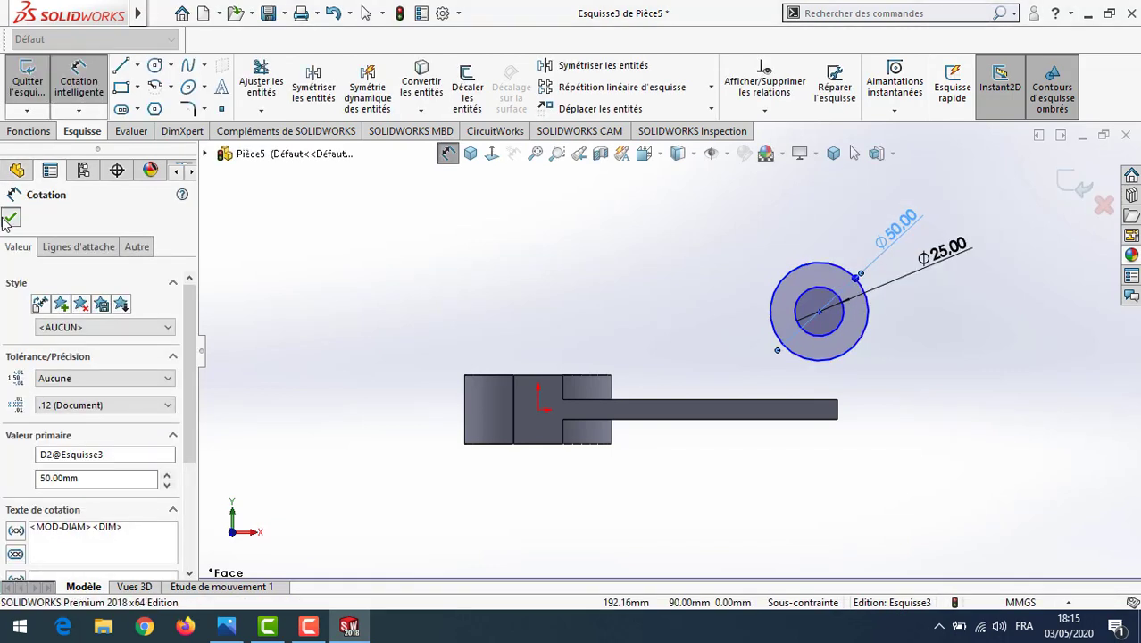
key("Escape")
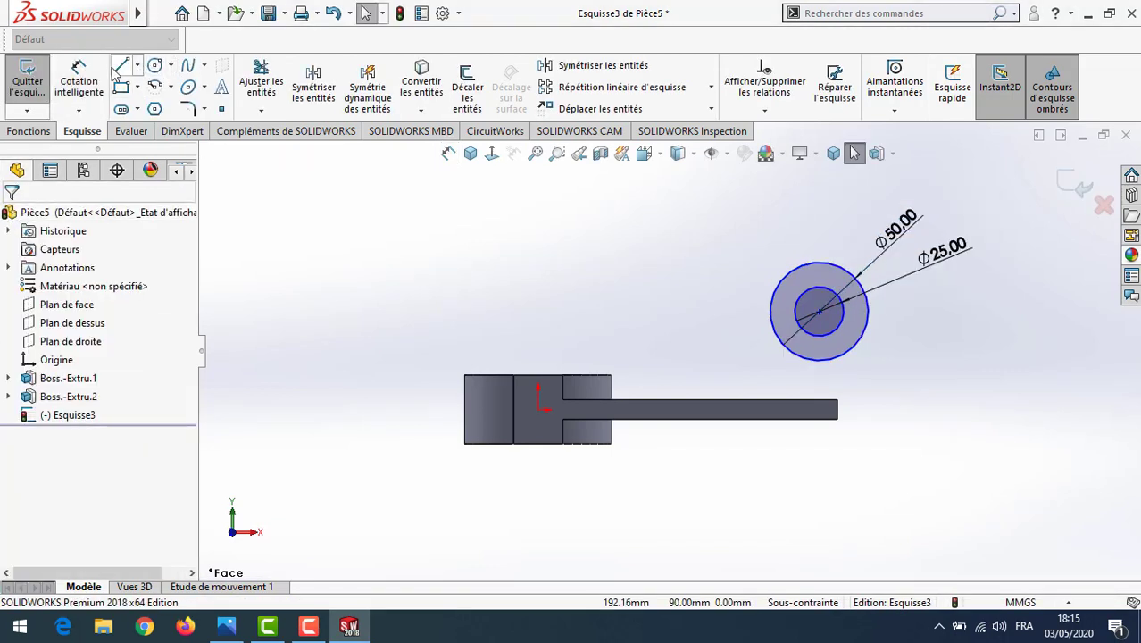
Dimension the vertical distance from the circles' centre to the arm's lower edge at 55.5 mm.
left_click(78, 78)
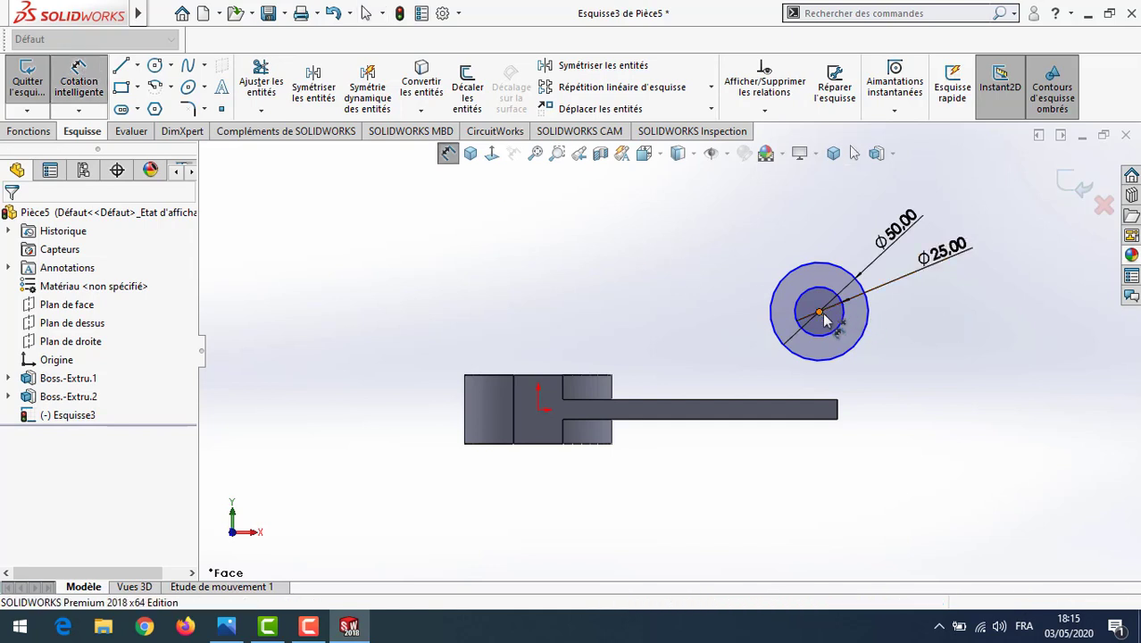
left_click(820, 313)
left_click(809, 419)
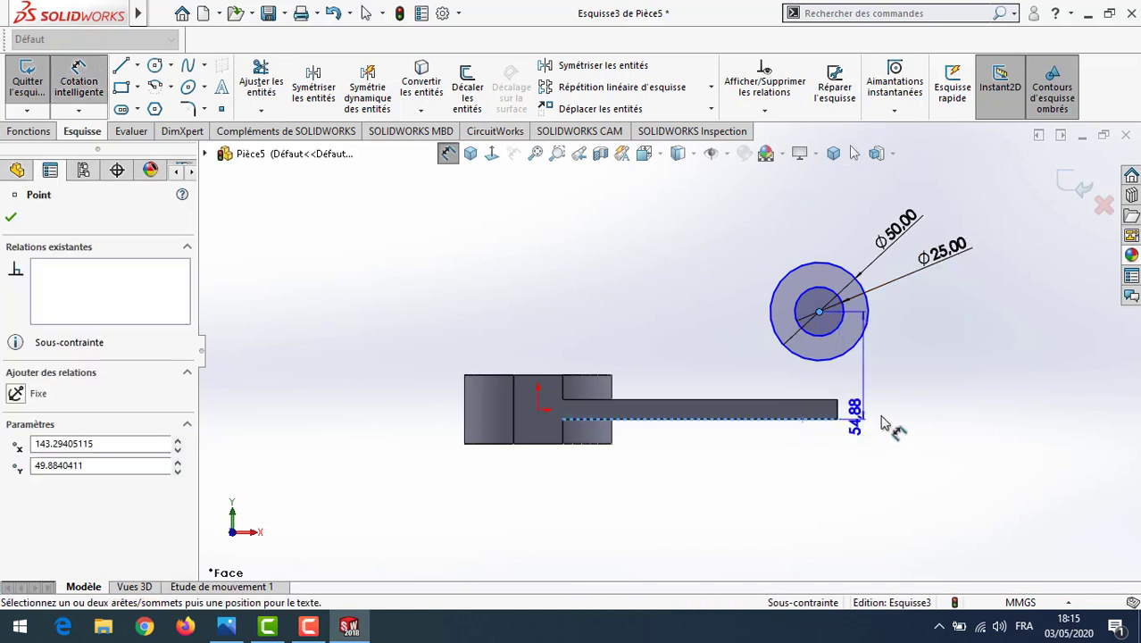
left_click(944, 425)
type("55.")
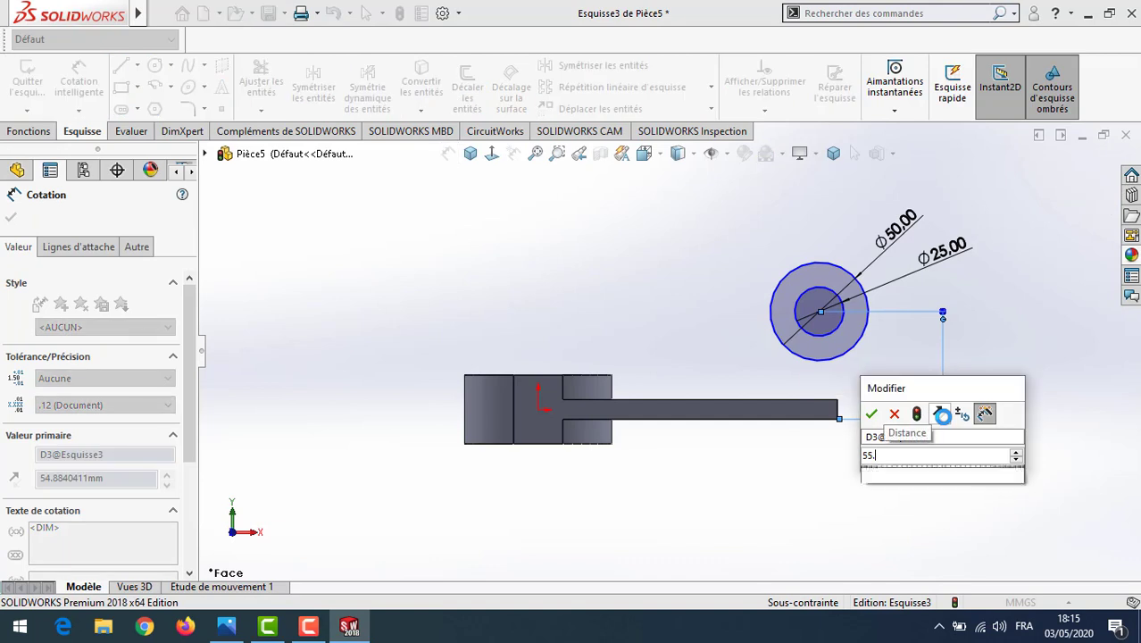
type("5")
key("Return")
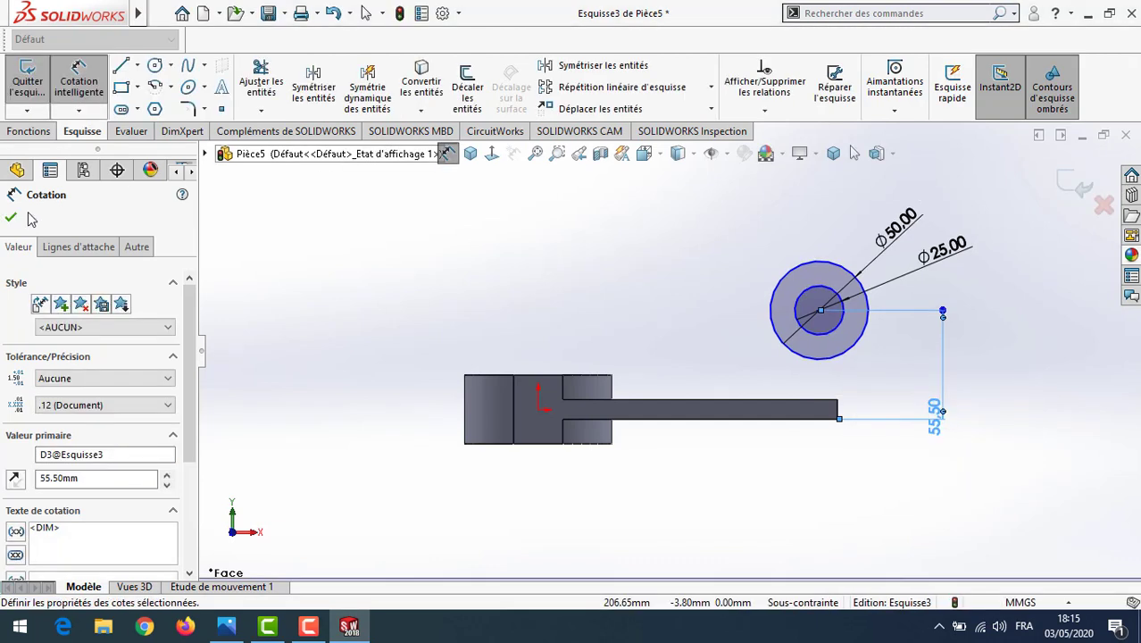
left_click(11, 218)
Draw a construction line from the outer circle's quadrant point on the free-end side to the upper corner of the arm's end.
left_click(138, 66)
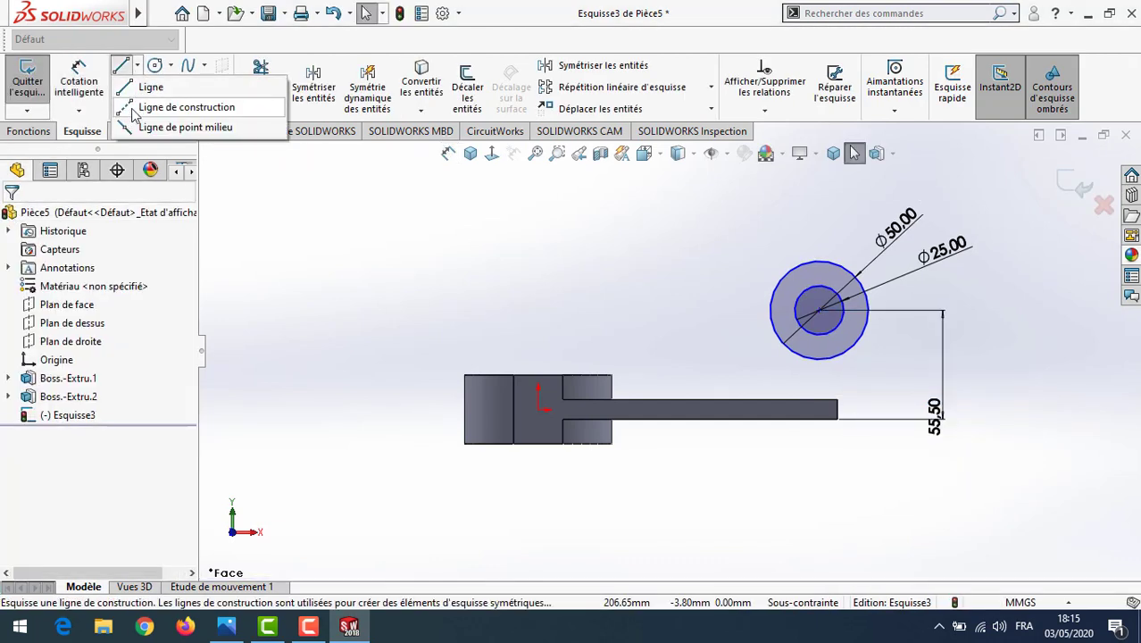
left_click(135, 105)
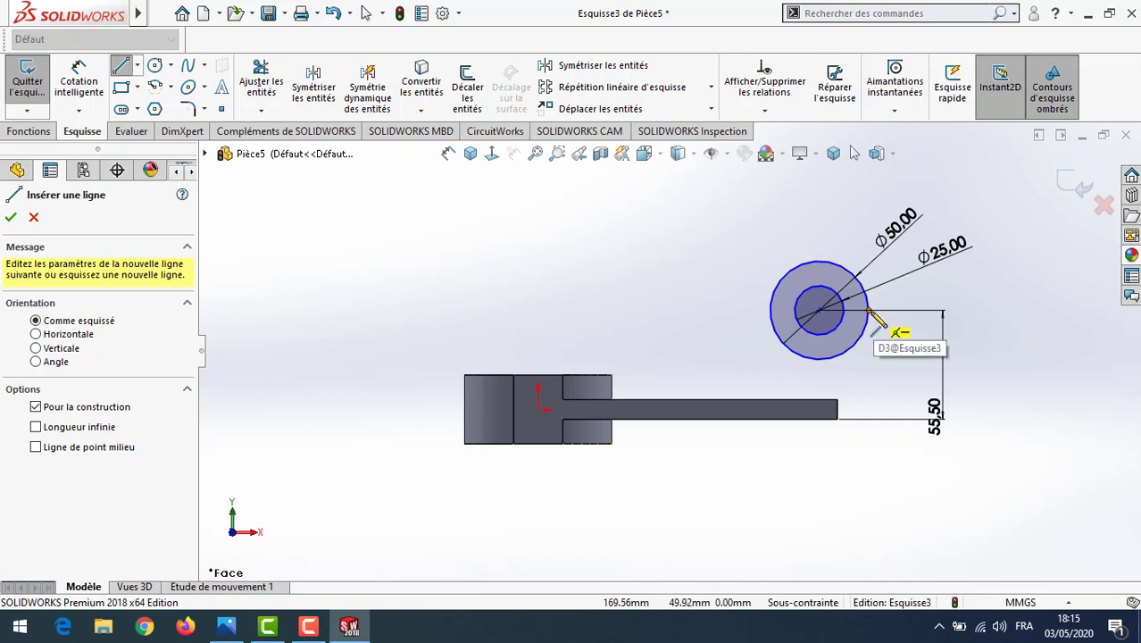
left_click(856, 344)
left_click(838, 401)
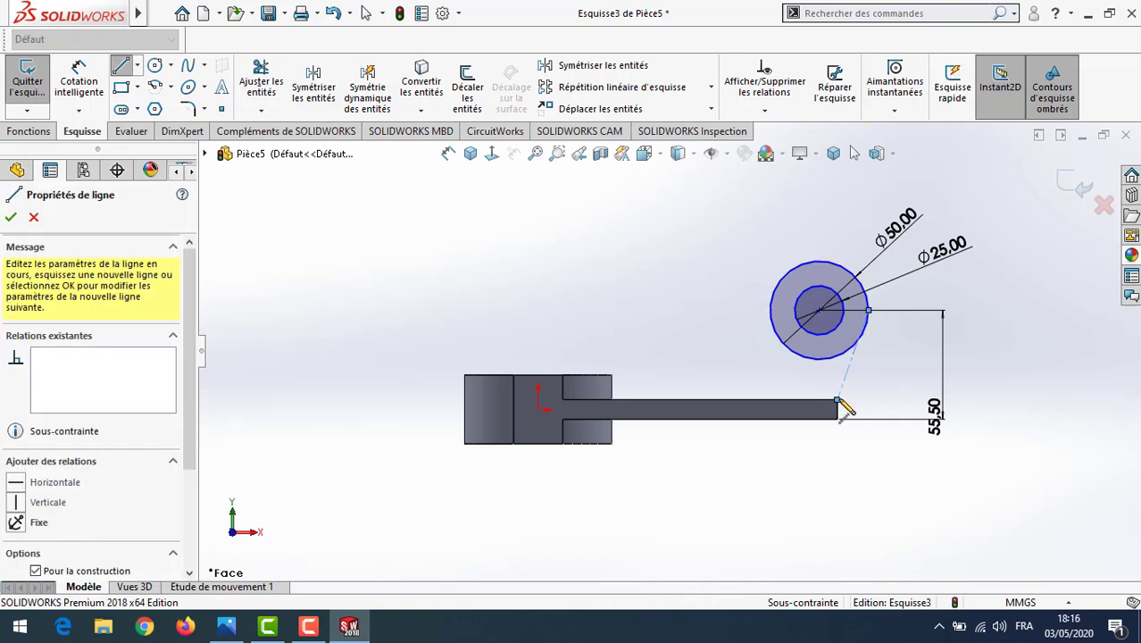
right_click(859, 377)
left_click(864, 399)
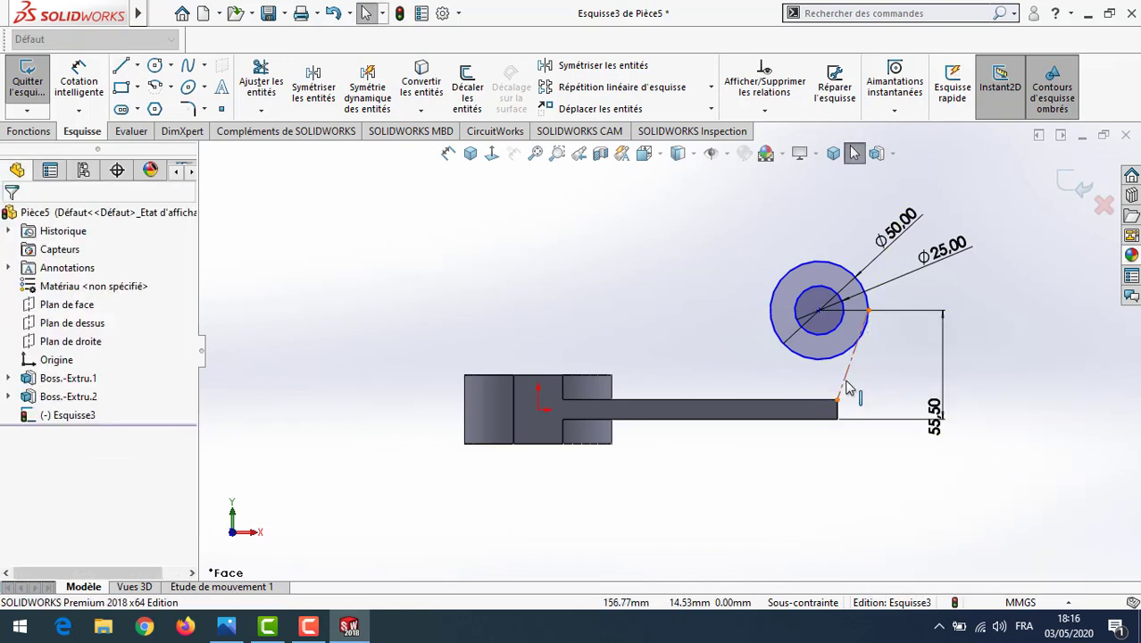
Add a vertical relation to the construction line so the outer circle aligns with the arm's end.
left_click(854, 348)
scroll(44, 518, "down", 2)
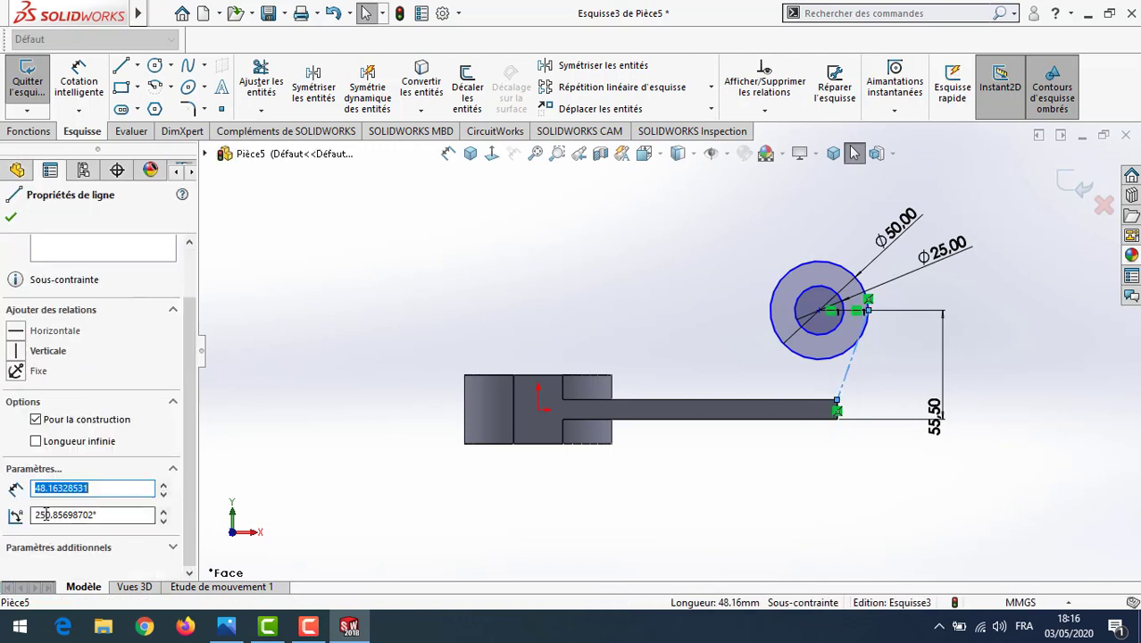
left_click(18, 351)
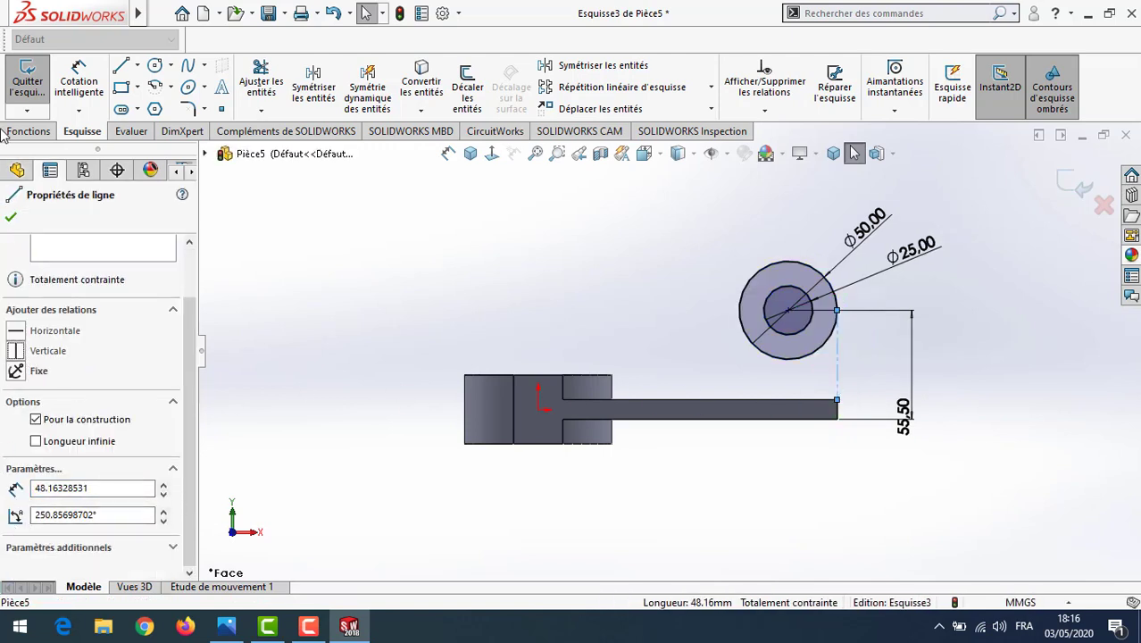
left_click(11, 219)
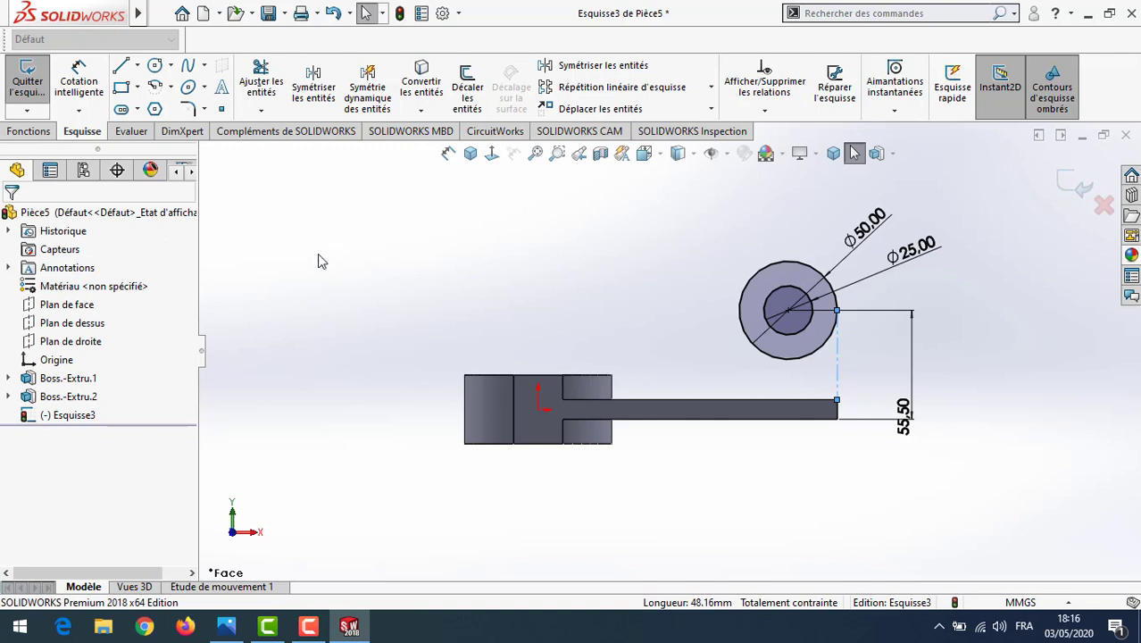
Extrude the ring sketch 30 mm with the mid-plane end condition (Plan milieu), after checking the width on the exercise drawing.
mouse_move(285, 268)
middle_mouse_down()
mouse_move(323, 362)
mouse_move(349, 378)
mouse_move(341, 343)
mouse_move(326, 393)
middle_mouse_up()
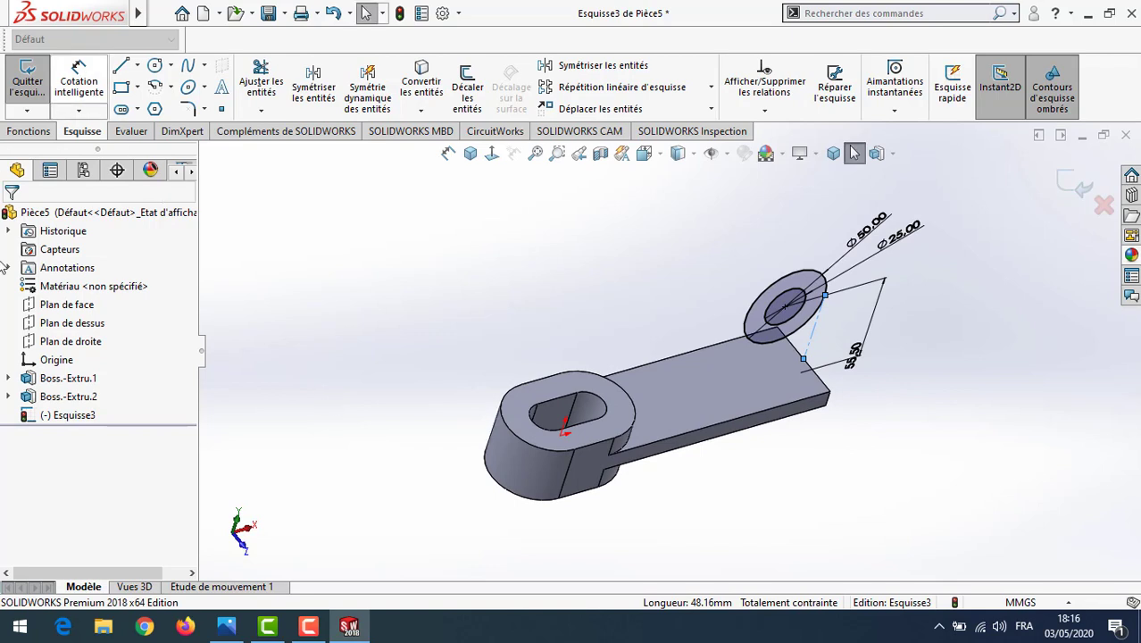
left_click(34, 132)
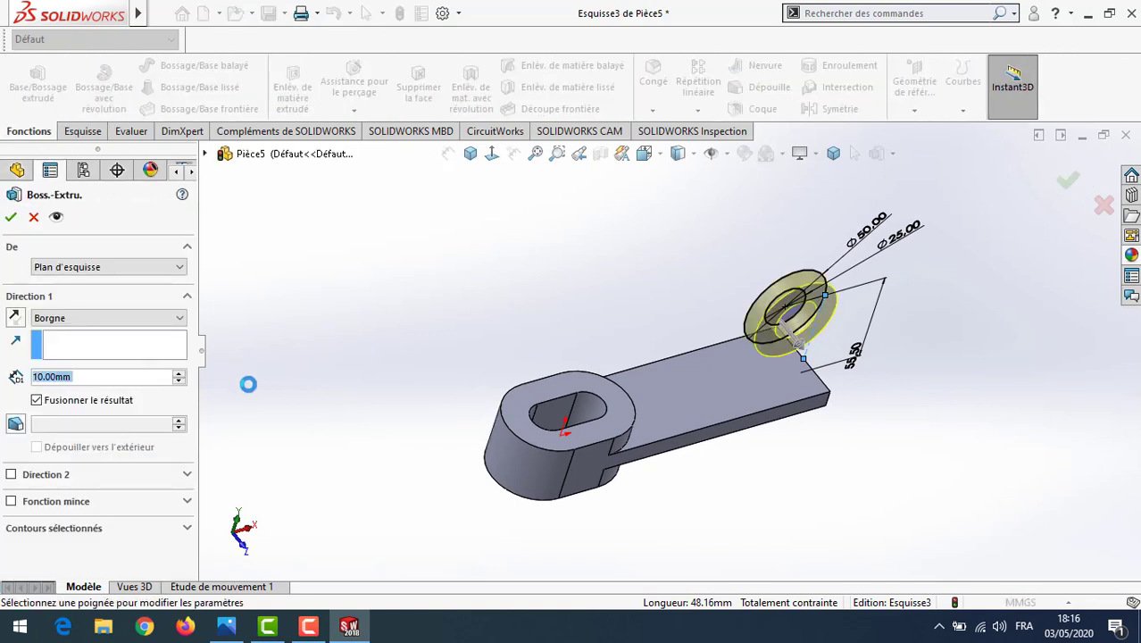
left_click(226, 627)
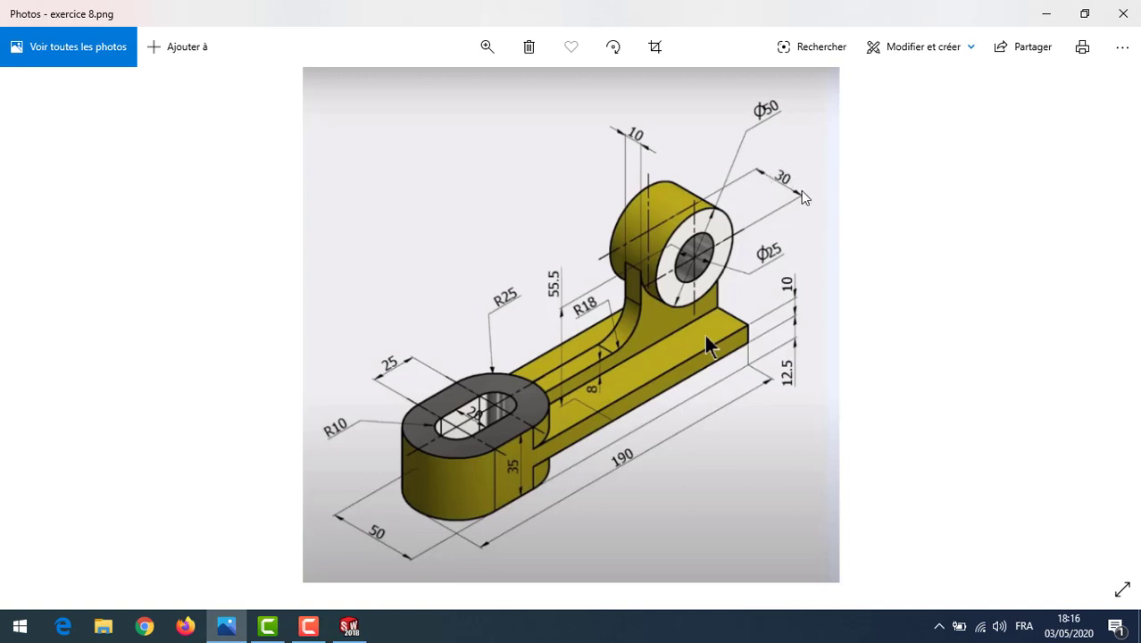
left_click(349, 626)
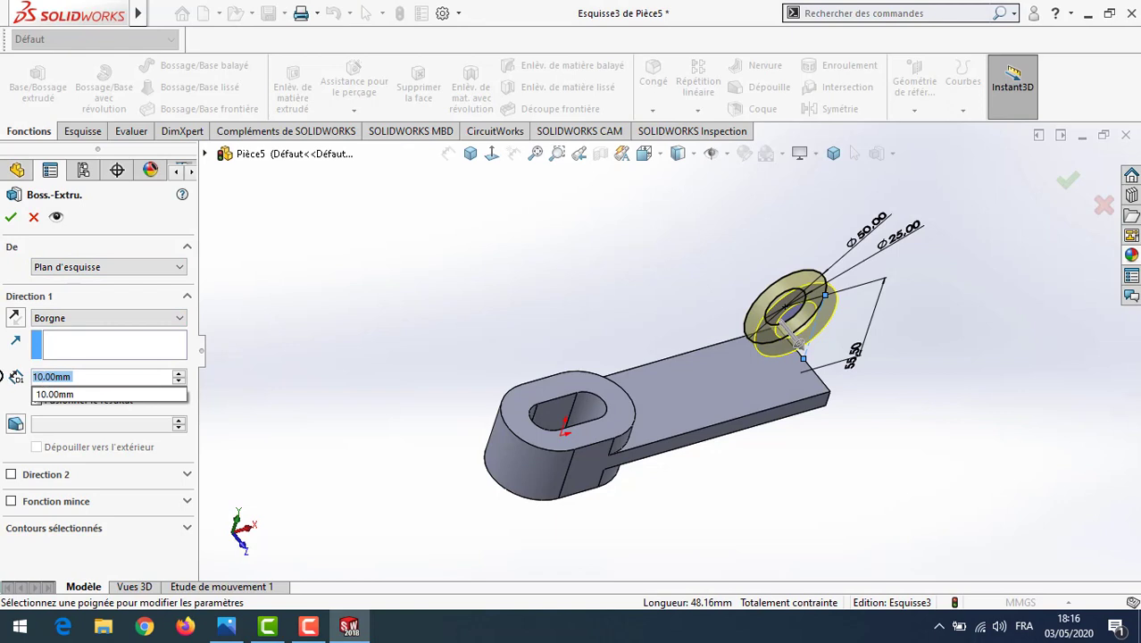
type("30")
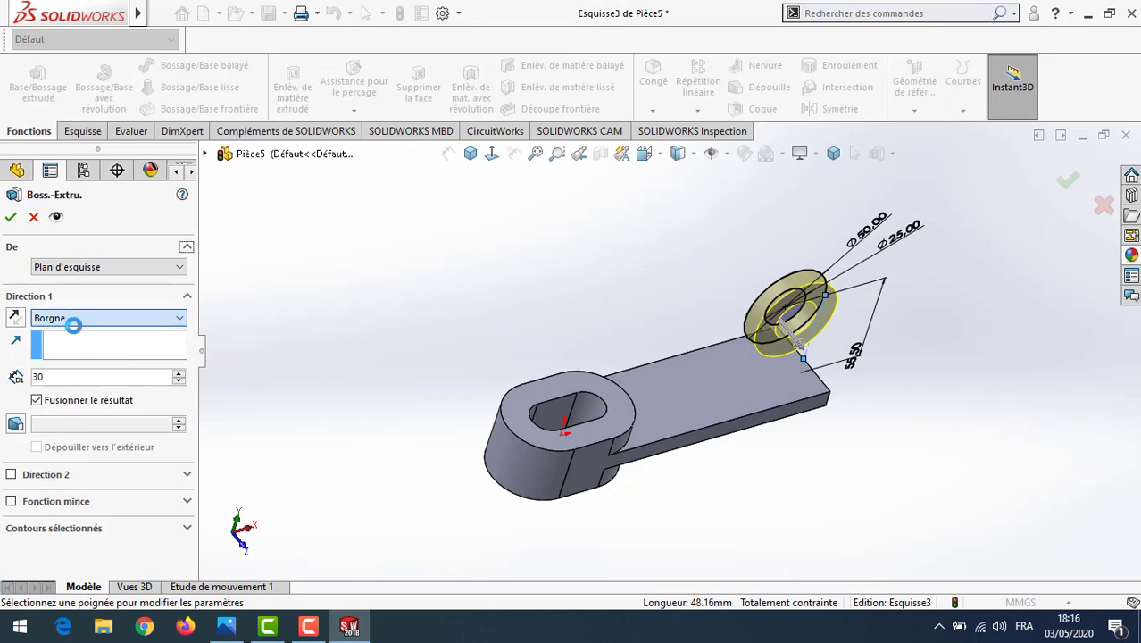
left_click(105, 319)
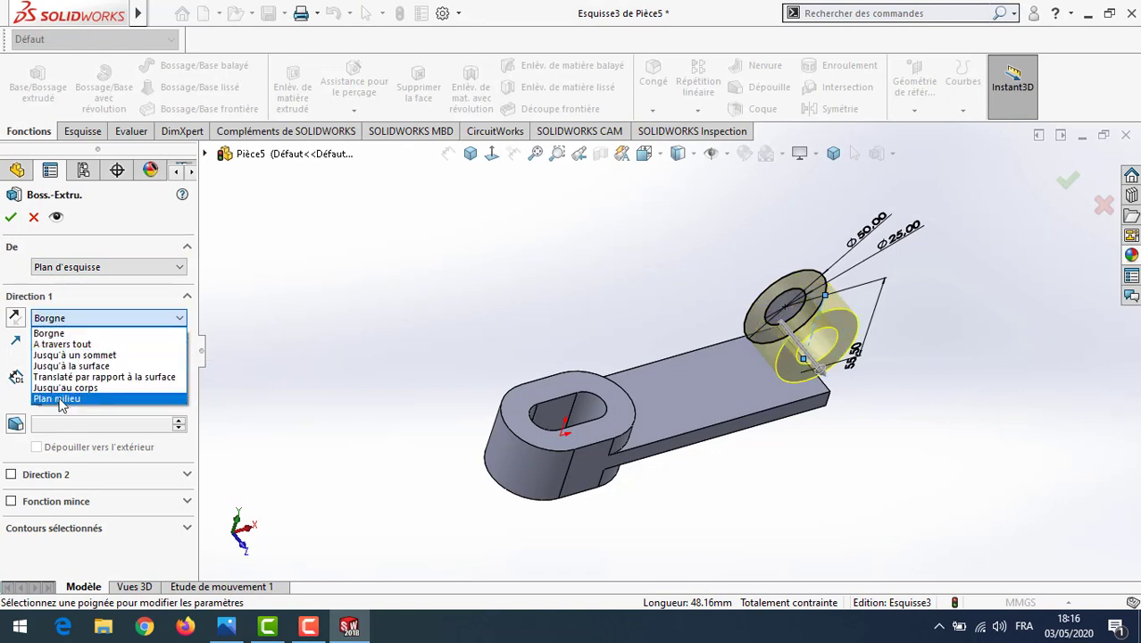
left_click(63, 398)
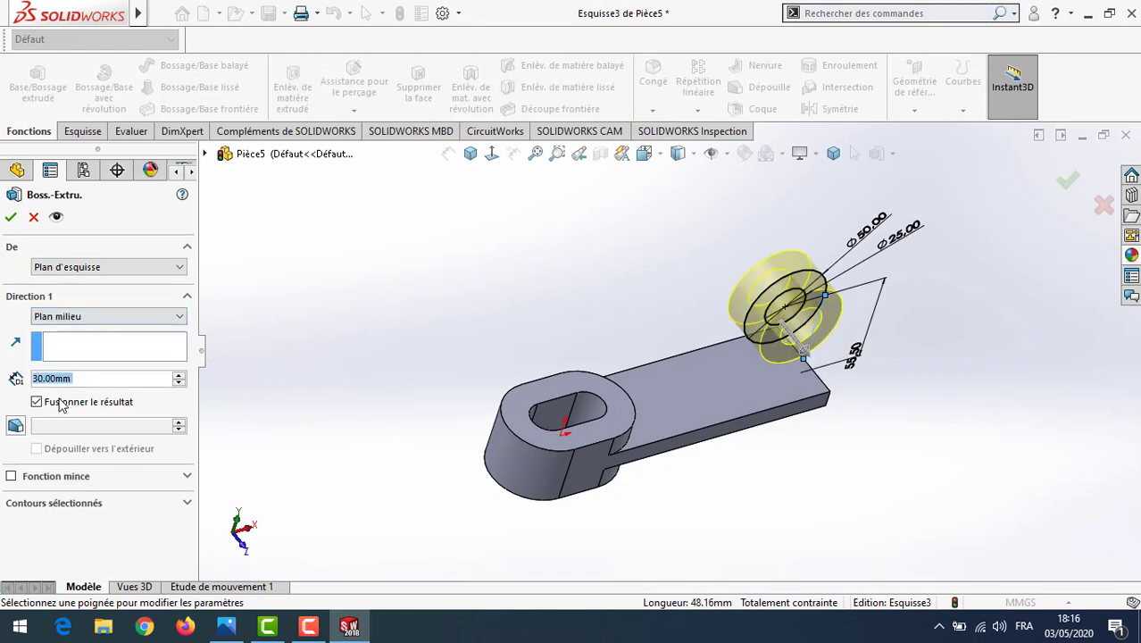
left_click(11, 216)
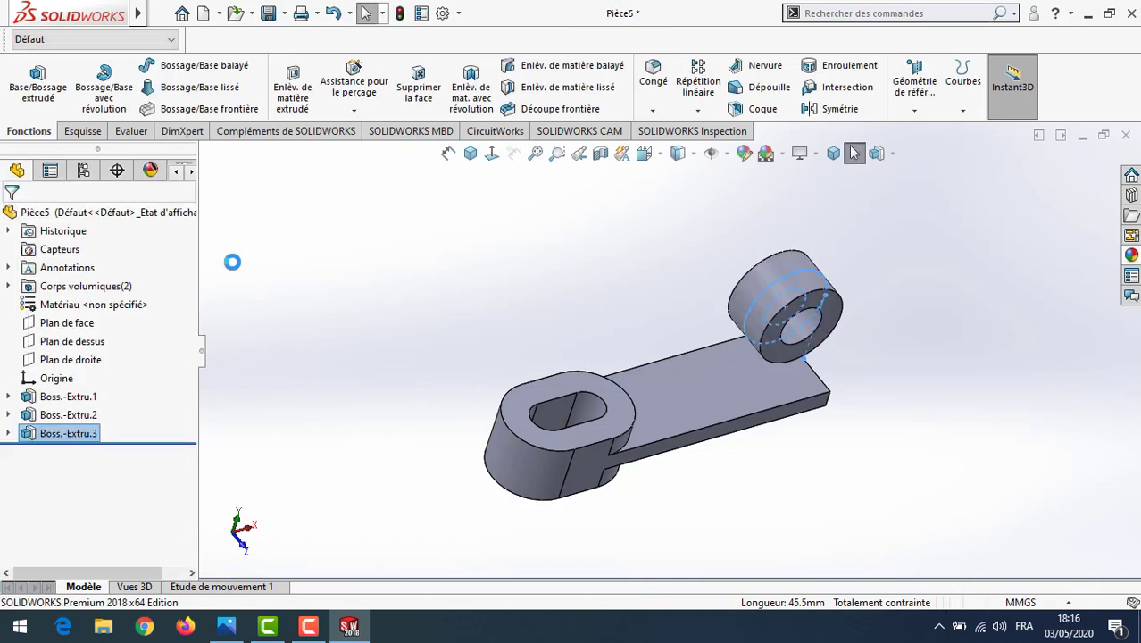
left_click(428, 261)
Inspect the ring, check the web's shape on the exercise drawing, and open a new sketch on the front plane (Plan de face).
middle_click_drag(509, 258, 518, 267)
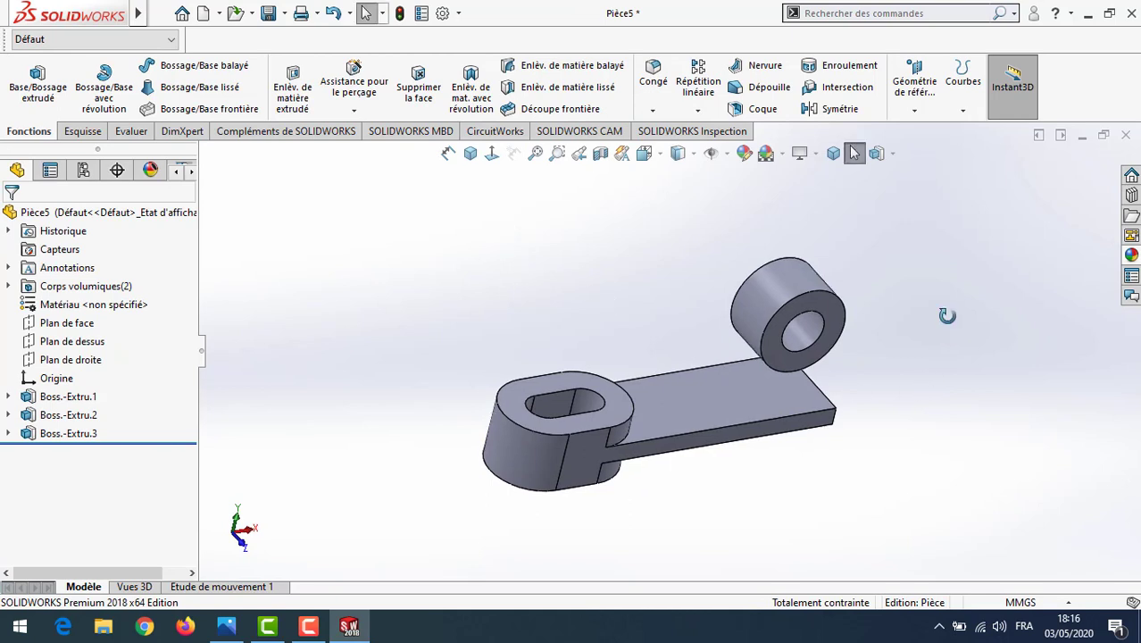
middle_click_drag(948, 315, 928, 215)
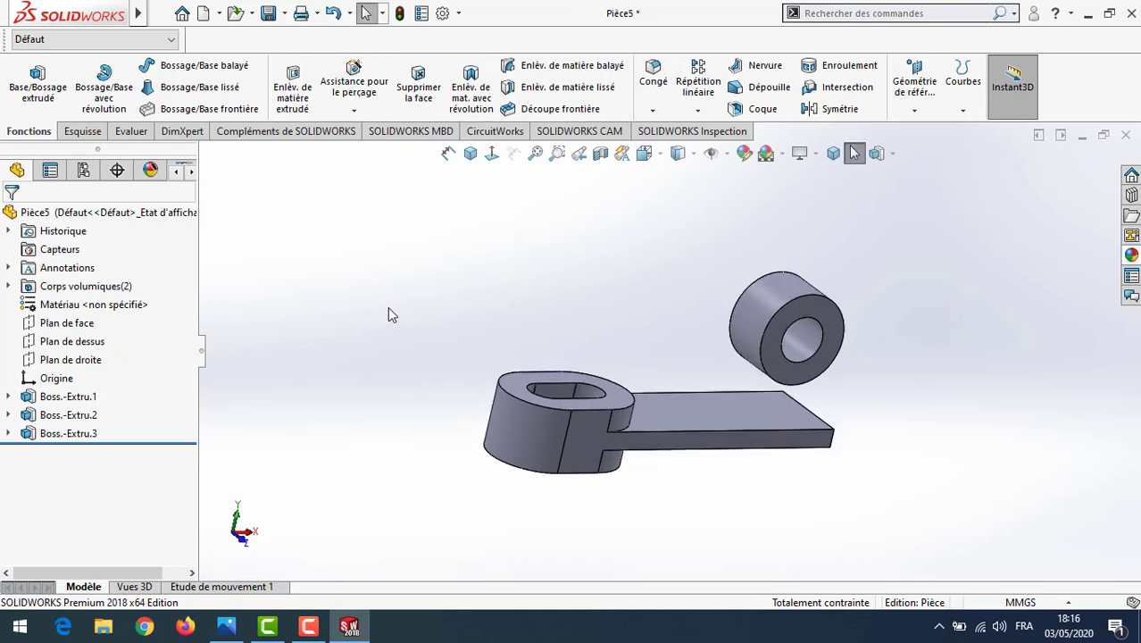
left_click(229, 629)
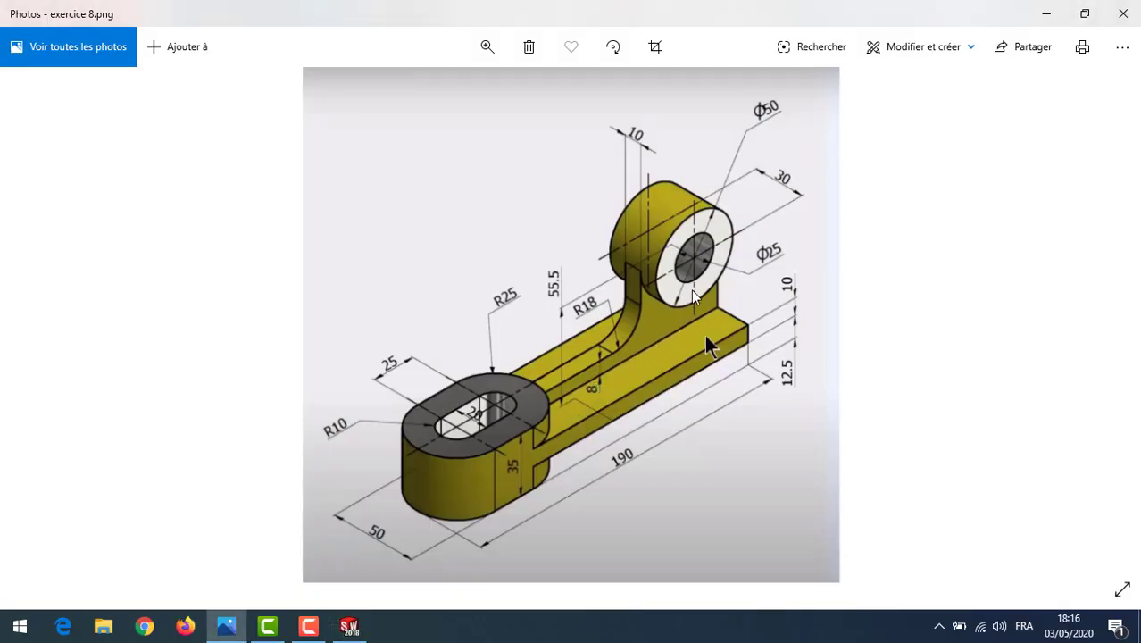
key("alt+Tab")
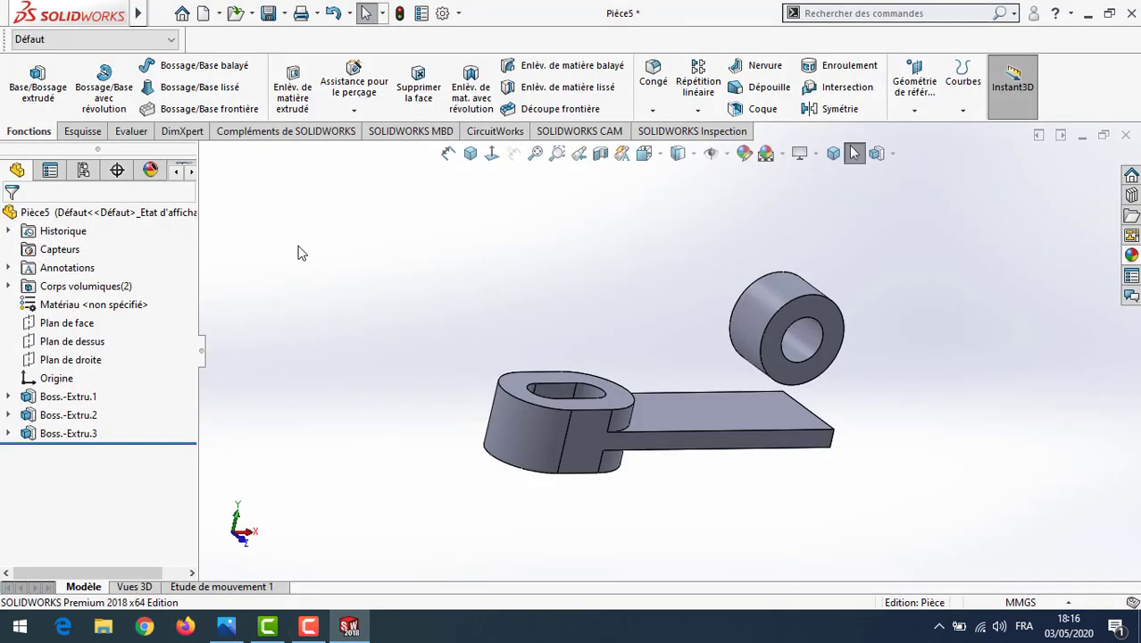
left_click(96, 324)
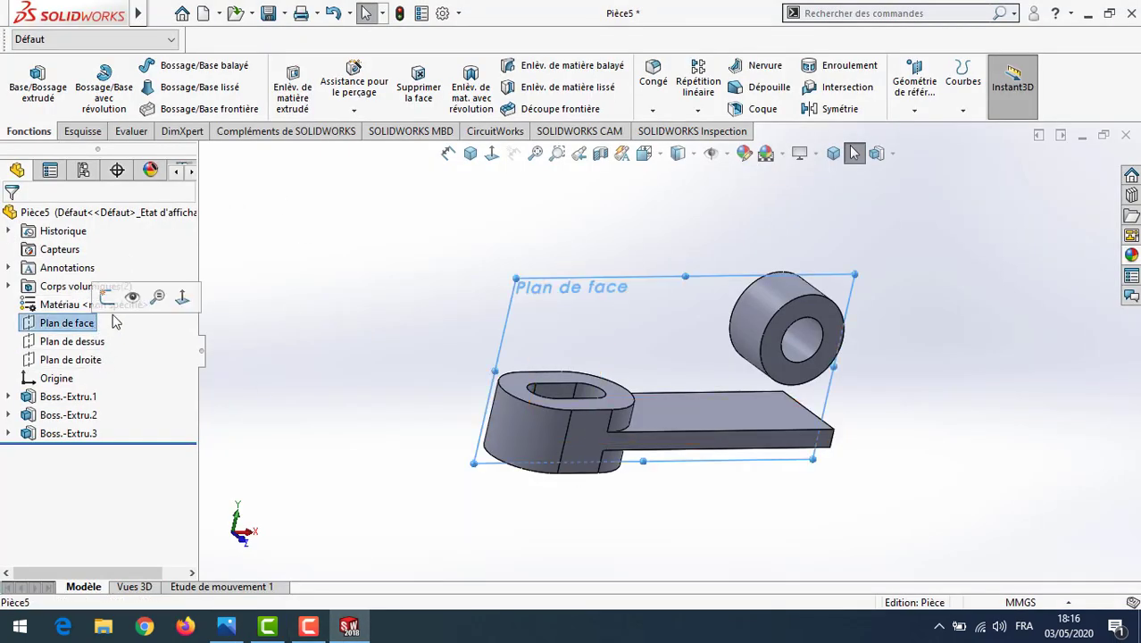
left_click(104, 300)
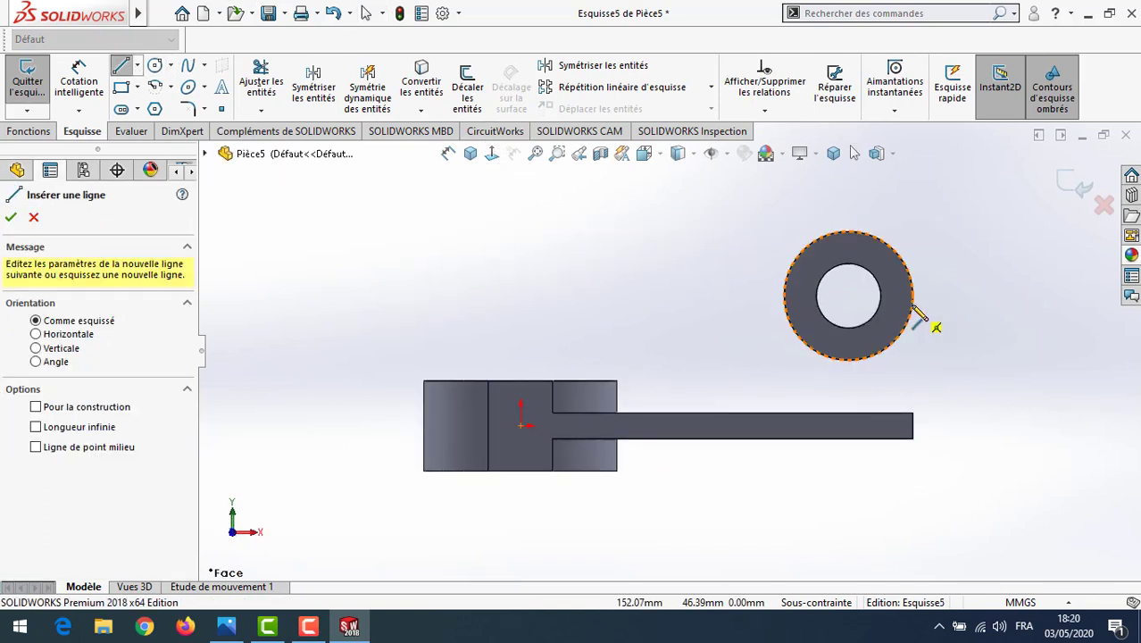
Sketch the web outline from the ring's free-end quadrant down to the arm, along it into the slotted boss, up about 9.5 mm and back to the ring.
left_click(913, 296)
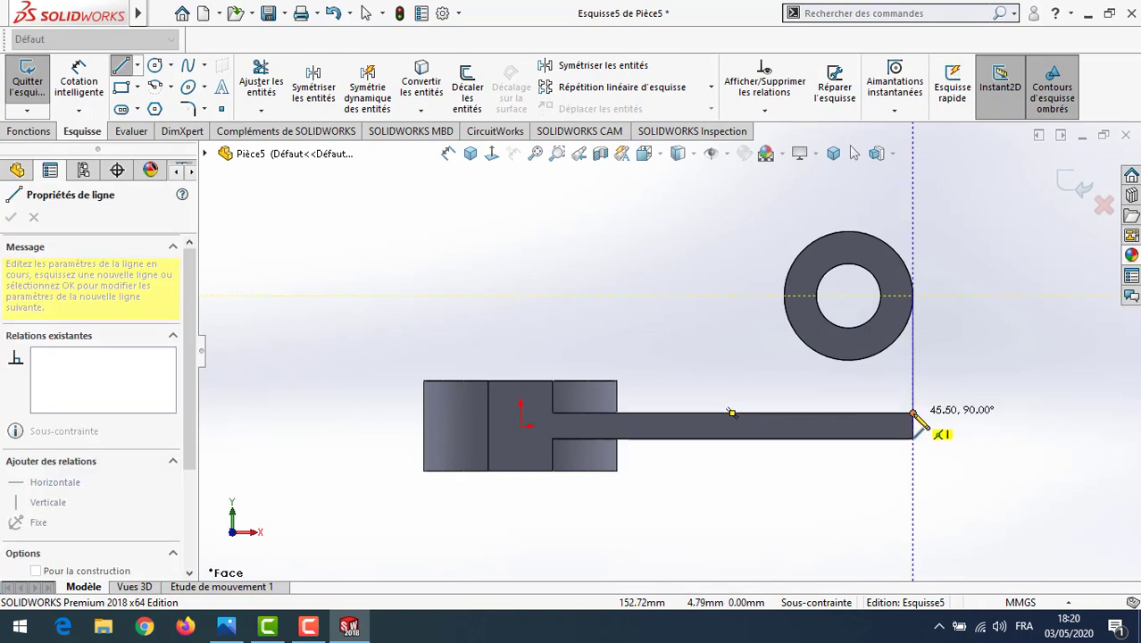
left_click(913, 413)
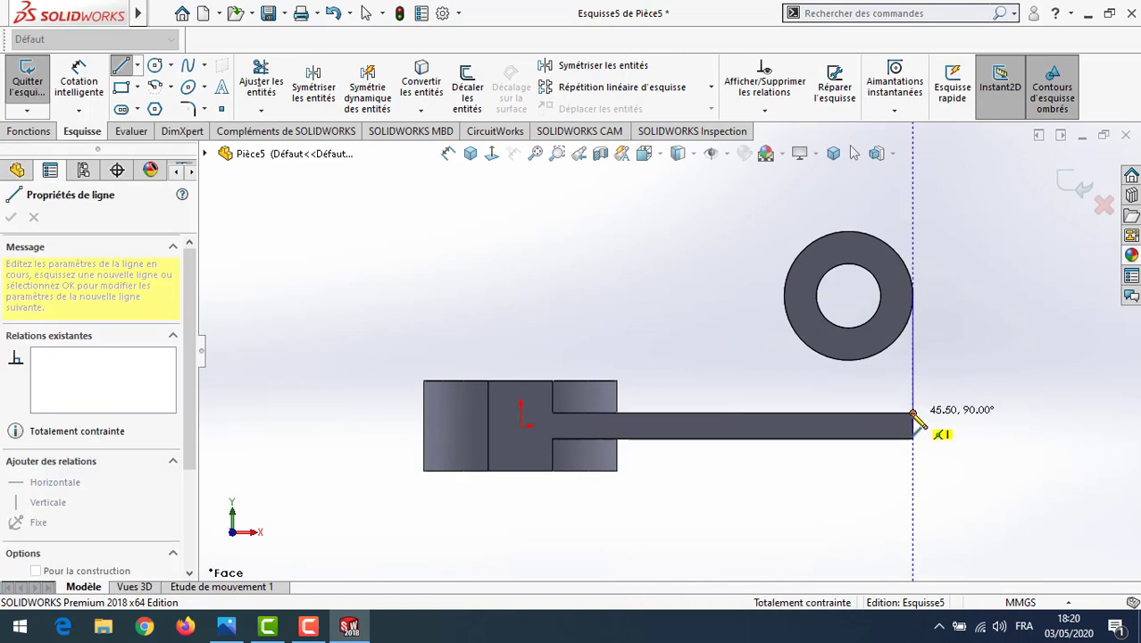
left_click(606, 412)
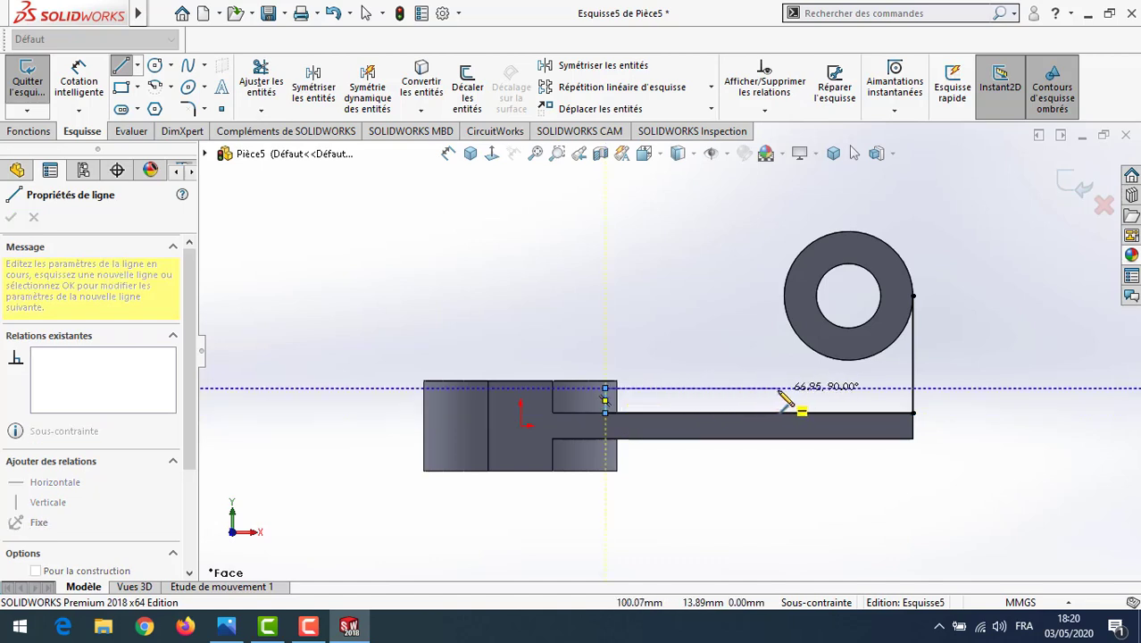
left_click(778, 388)
left_click(784, 303)
right_click(786, 305)
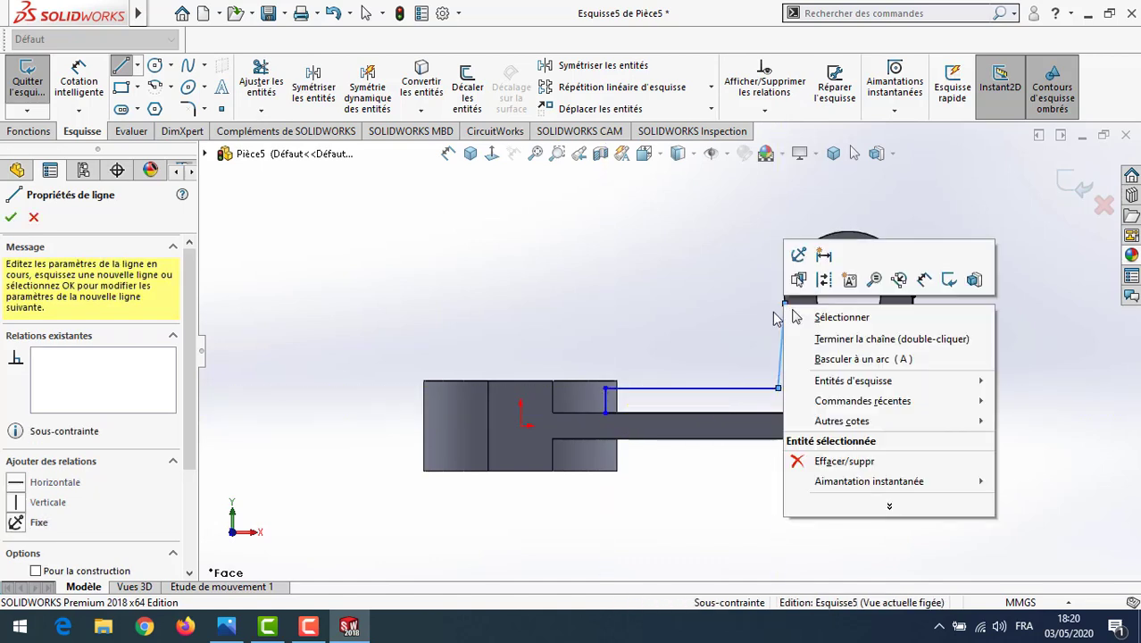
left_click(798, 319)
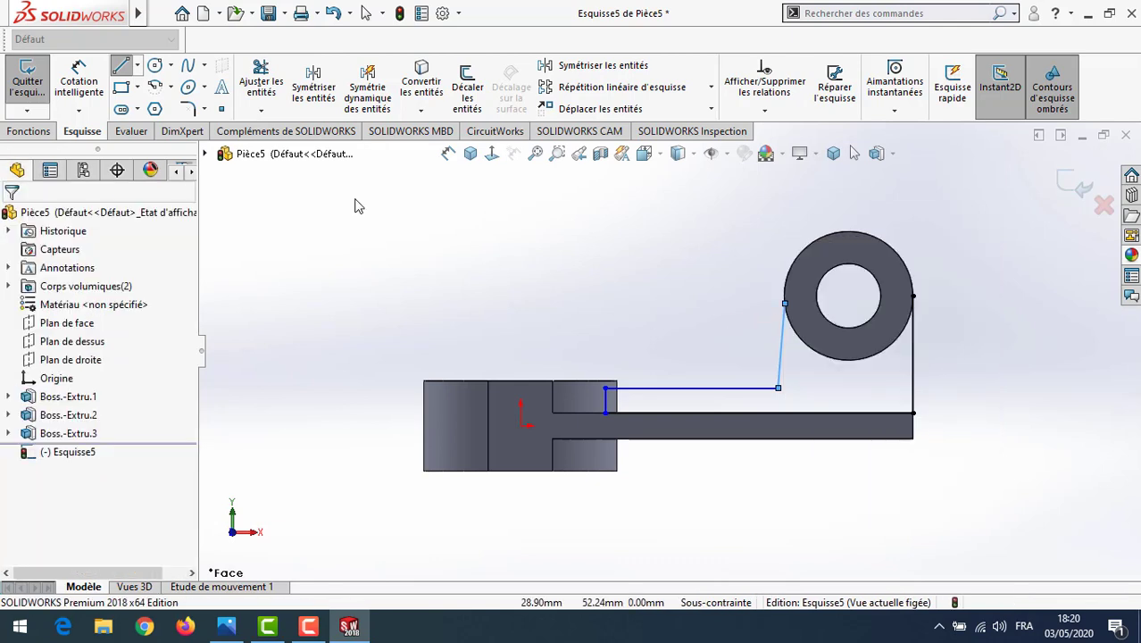
Round the corner between the web's upper horizontal line and its upright line with an 18 mm sketch fillet, after checking the radius on the exercise drawing.
left_click(186, 109)
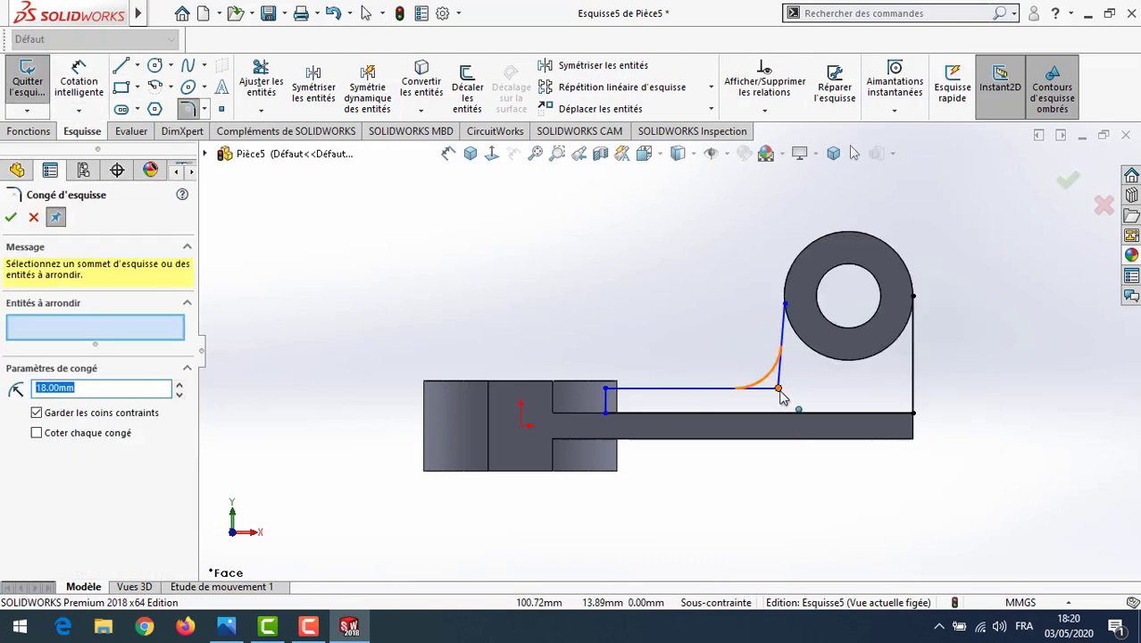
left_click(237, 631)
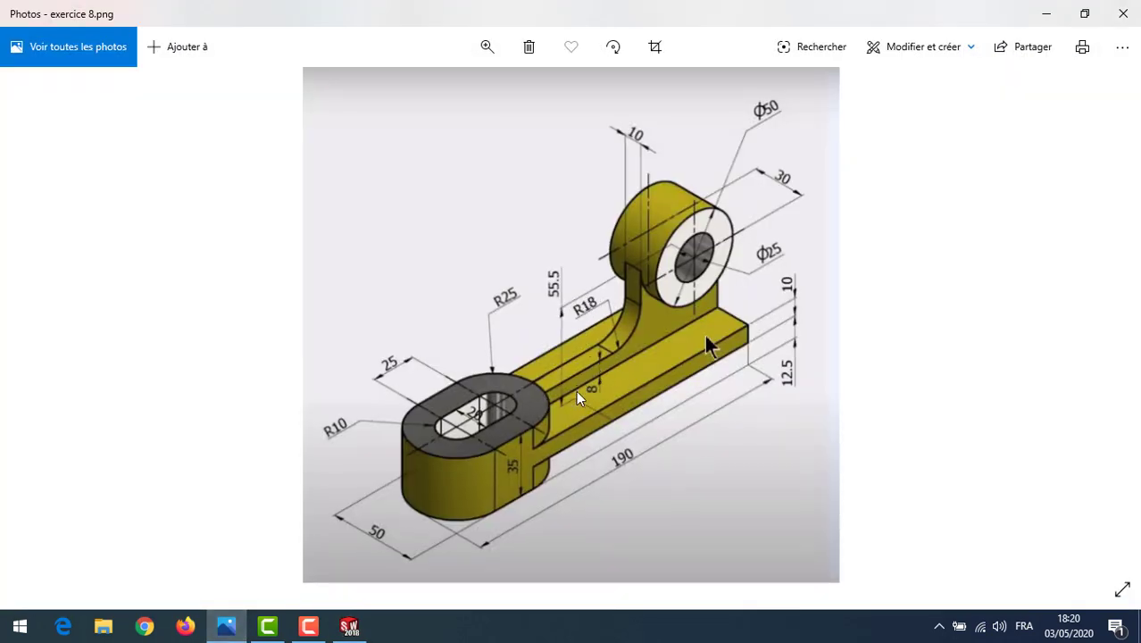
left_click(349, 627)
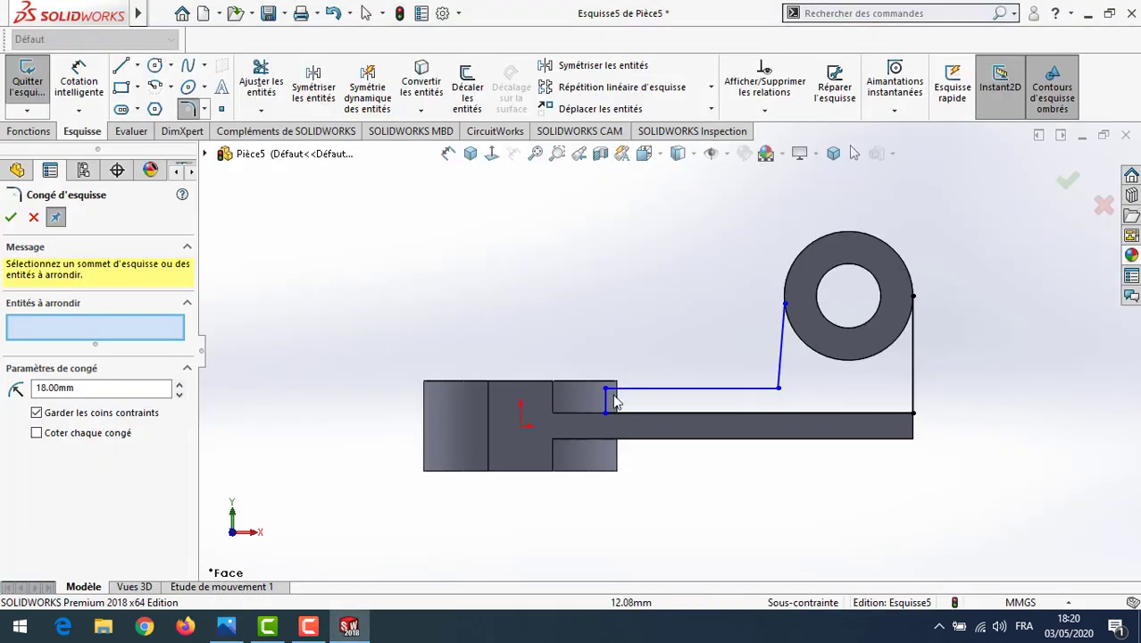
left_click(777, 391)
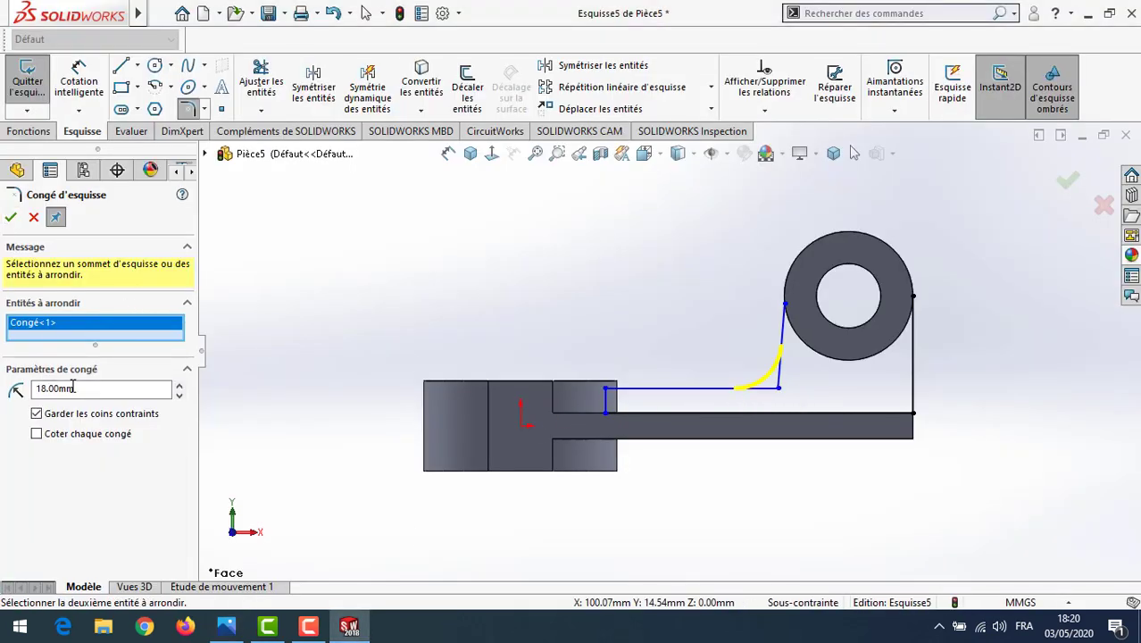
left_click(11, 217)
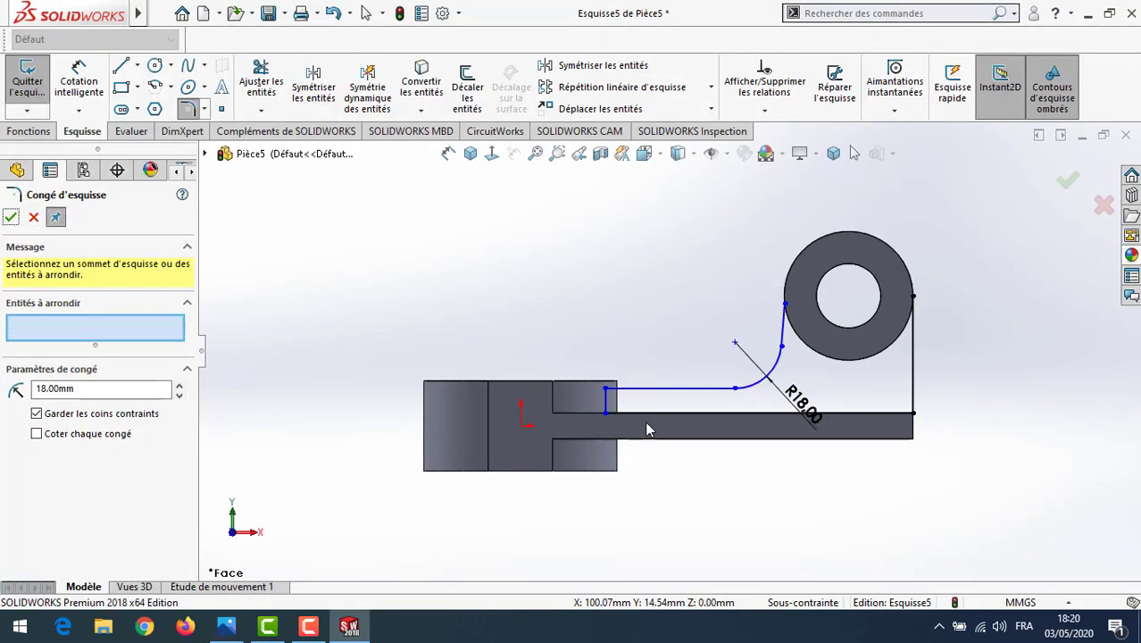
Dimension the short vertical line inside the slotted boss to 8 mm, setting the web's height above the arm.
left_click(71, 69)
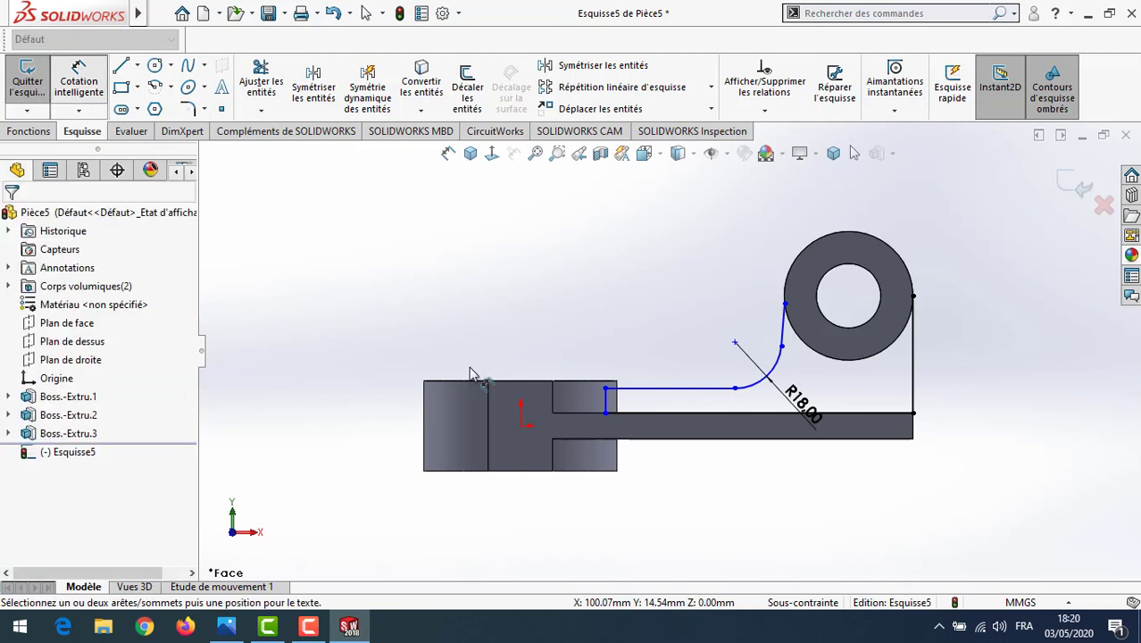
left_click(605, 403)
left_click(965, 403)
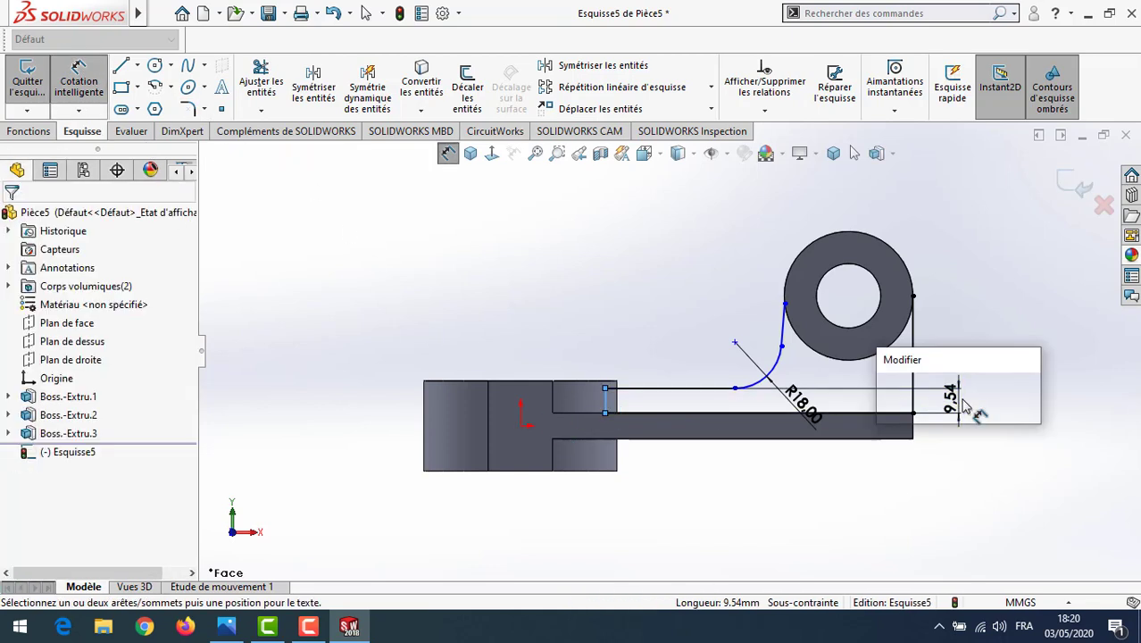
type("8")
key("Return")
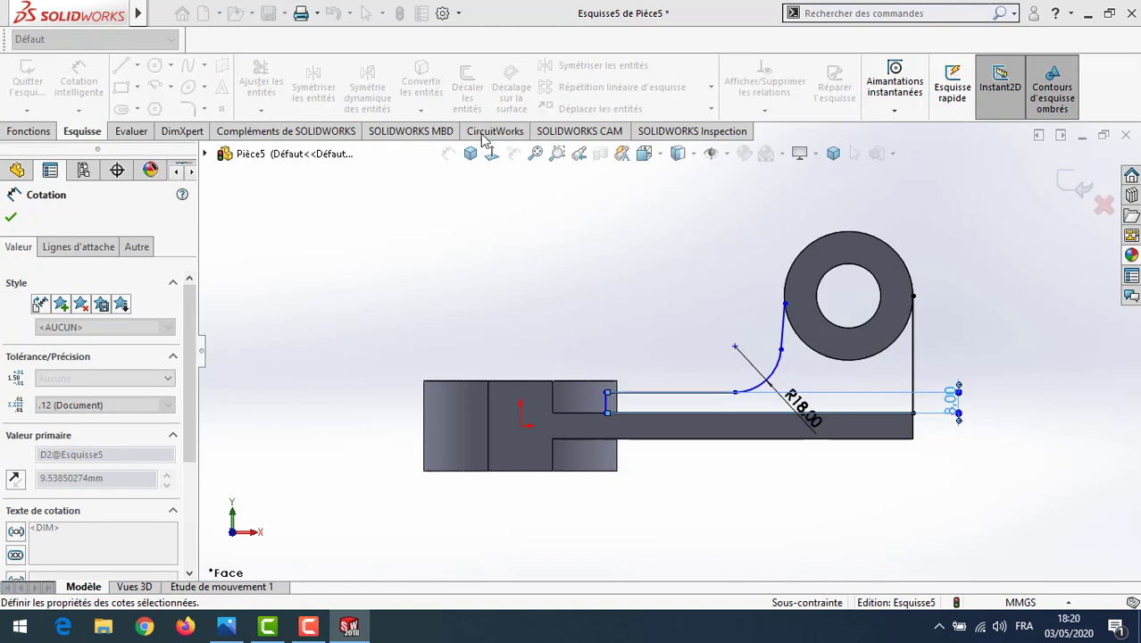
key("Escape")
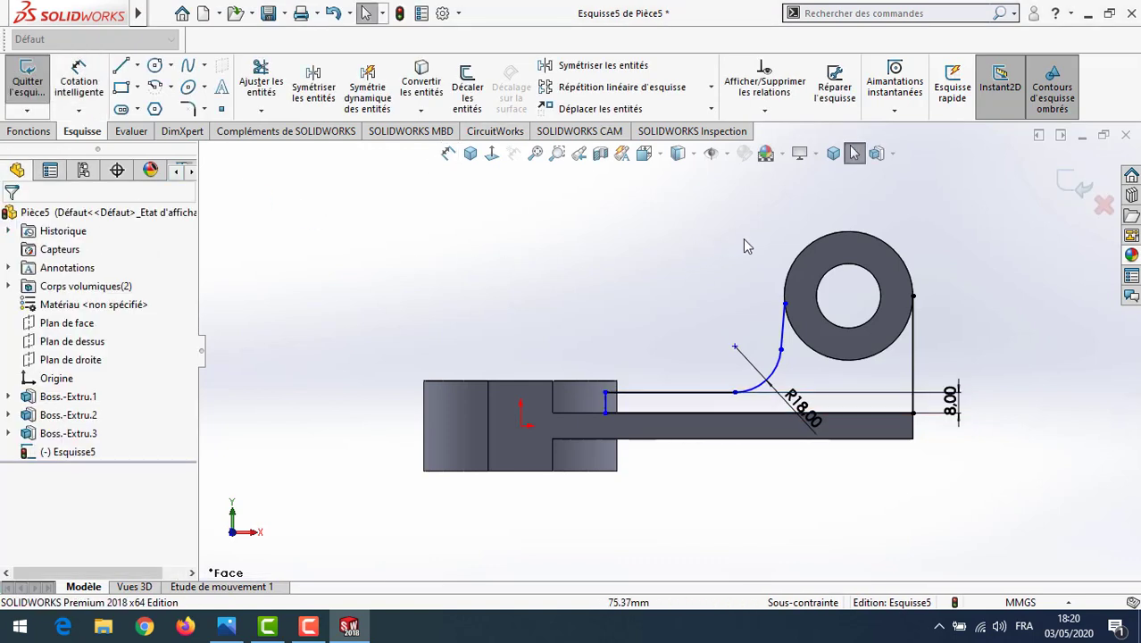
Convert the ring's outer edge into a sketch circle and add a vertical relation to the web's upright line above the fillet.
left_click(859, 235)
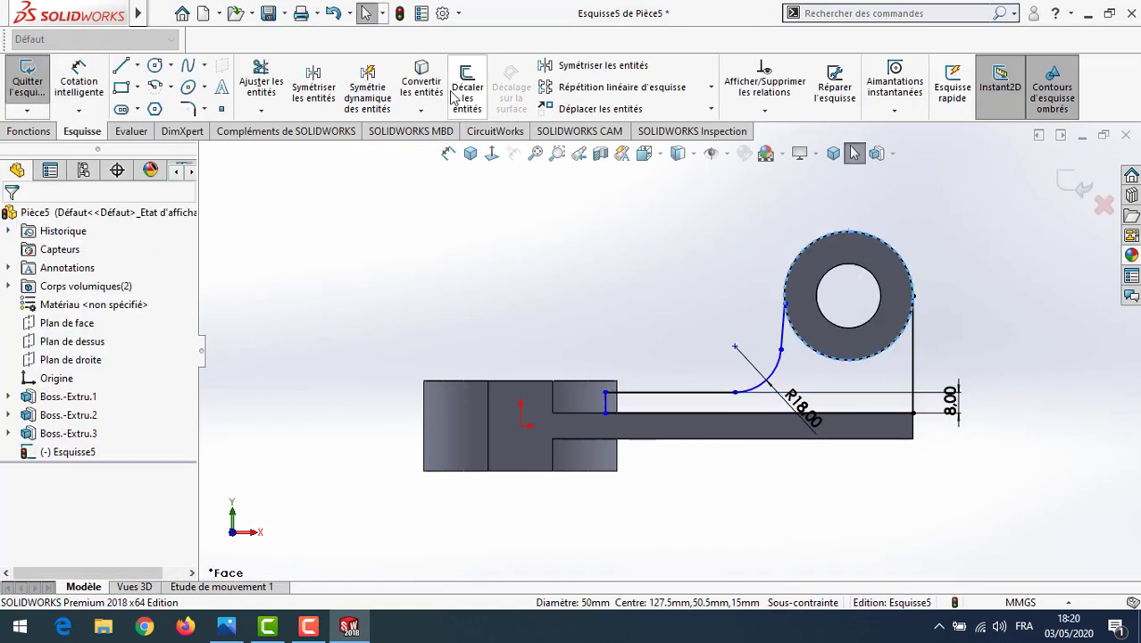
left_click(250, 295)
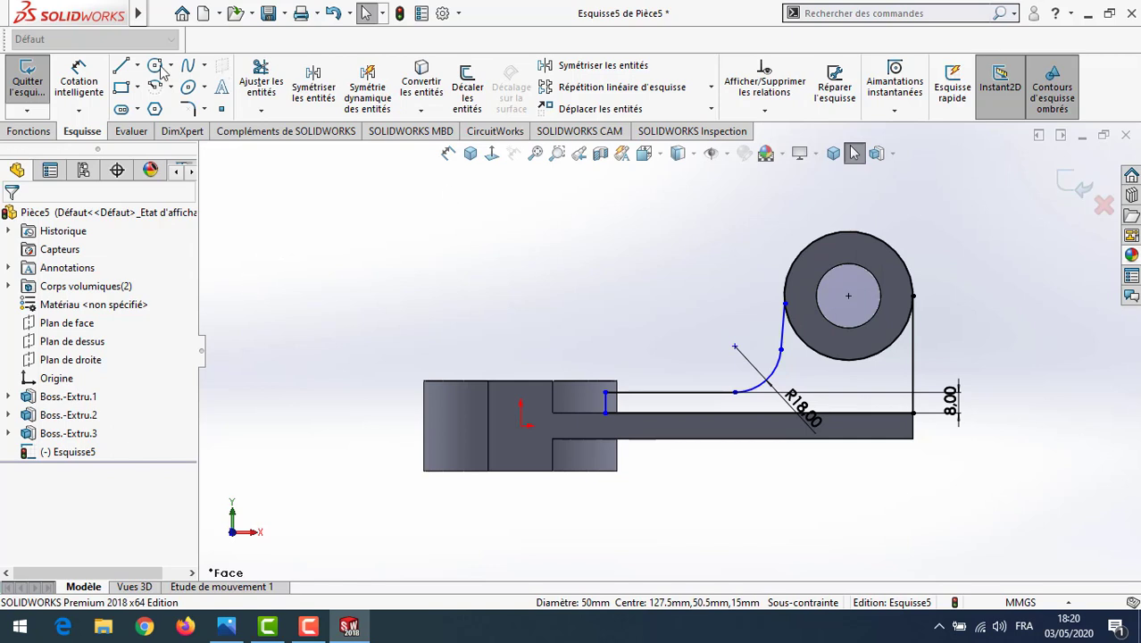
left_click(820, 372)
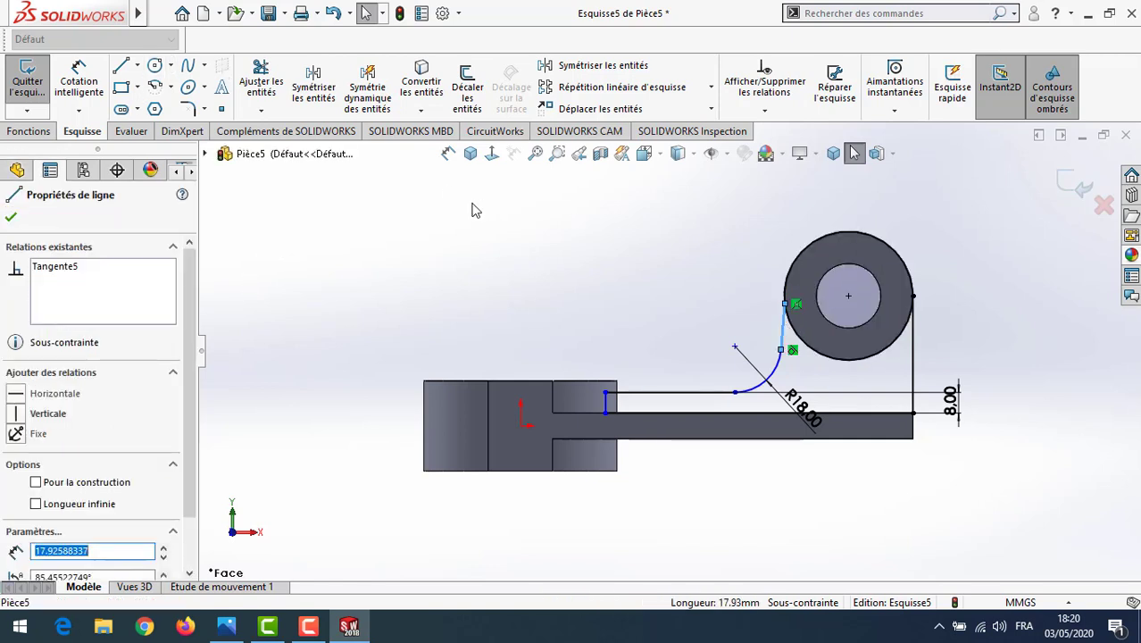
left_click(16, 416)
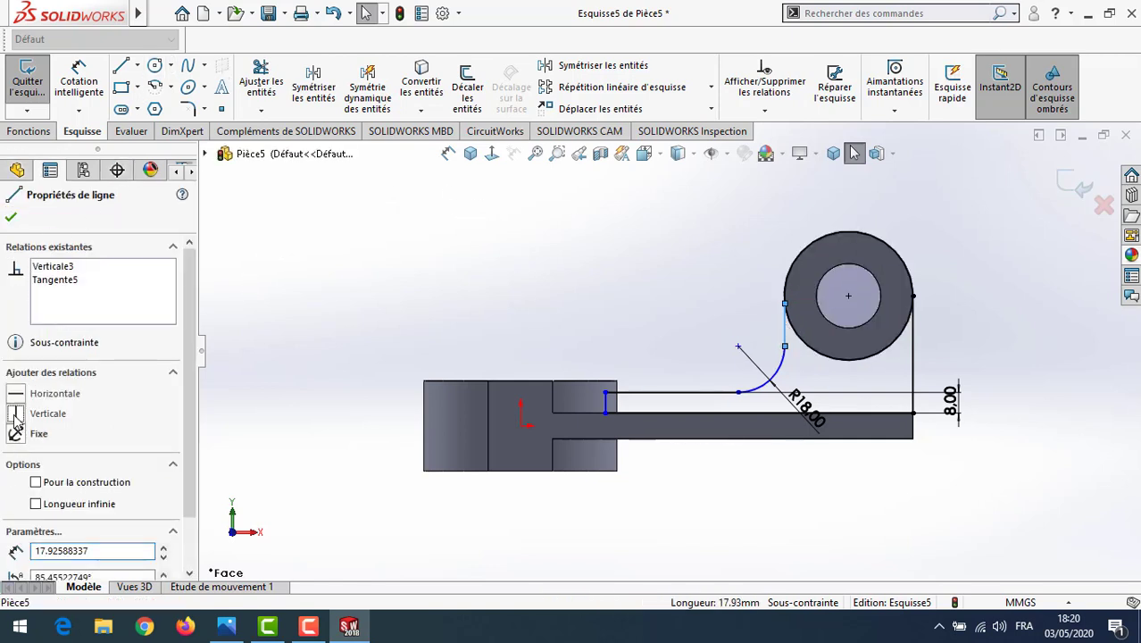
left_click(12, 219)
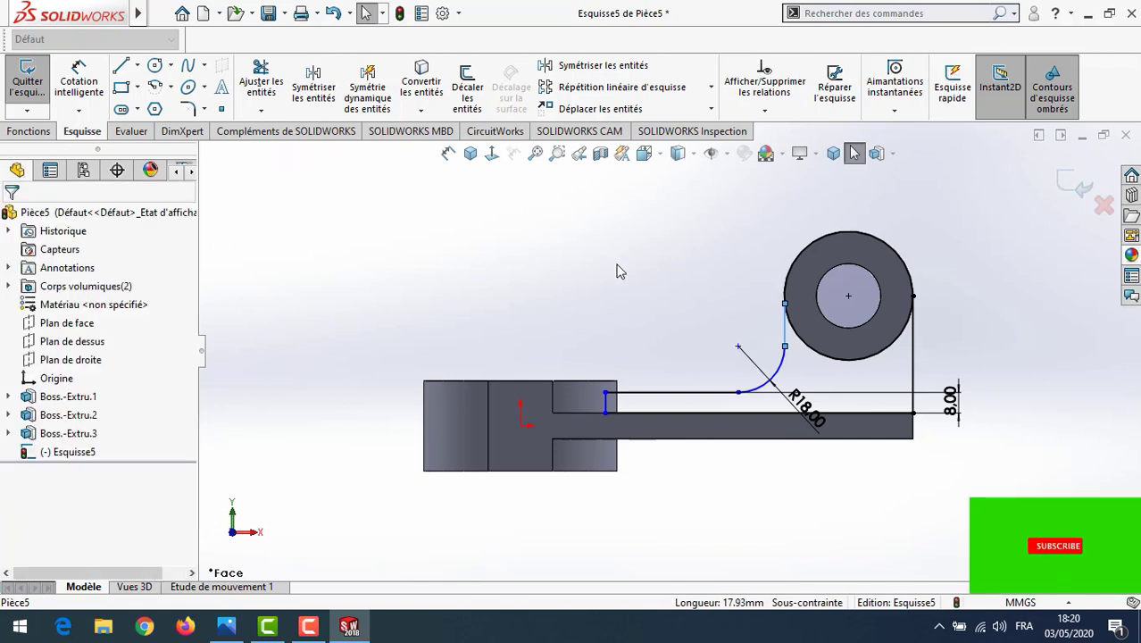
Add a tangent relation (Tangente) between the converted outer circle and the web's upright line.
left_click(789, 277)
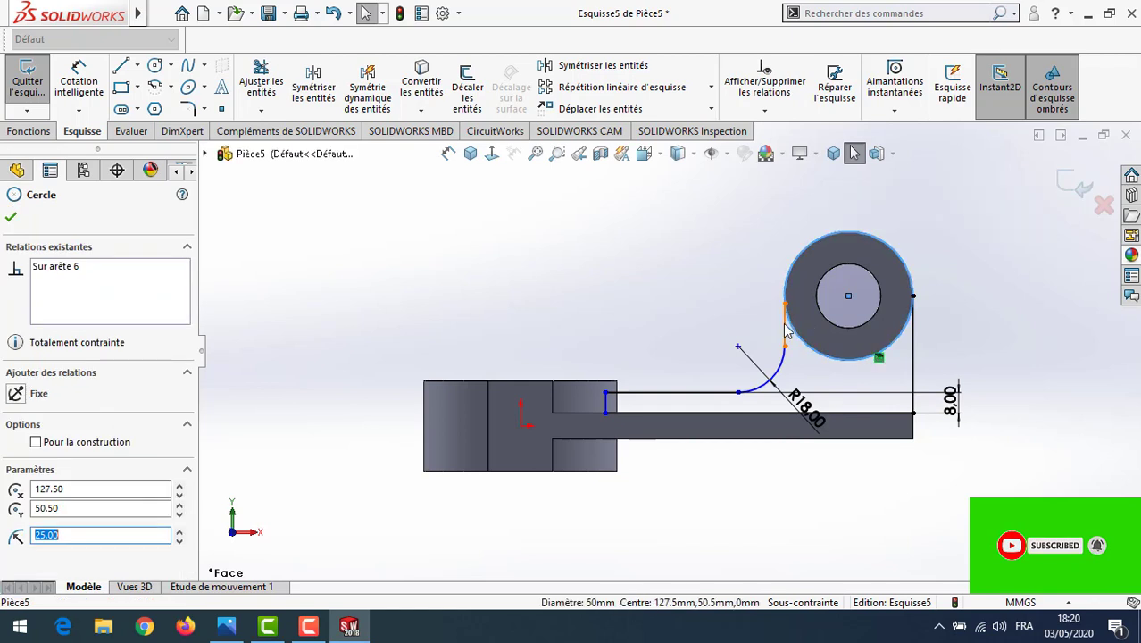
left_click(786, 326, "ctrl")
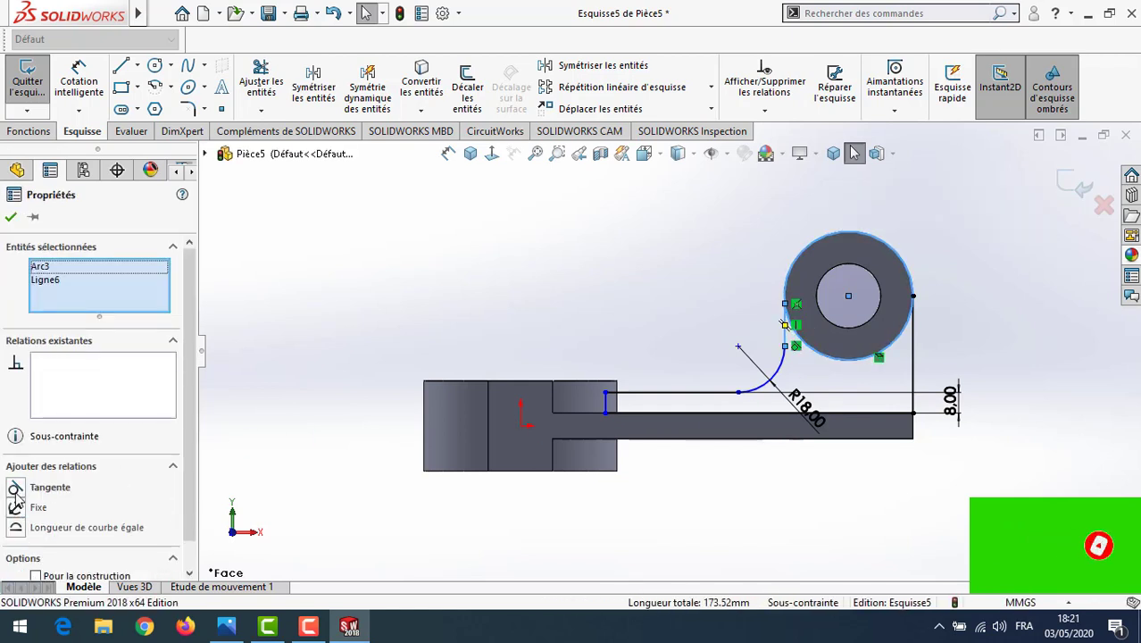
left_click(15, 487)
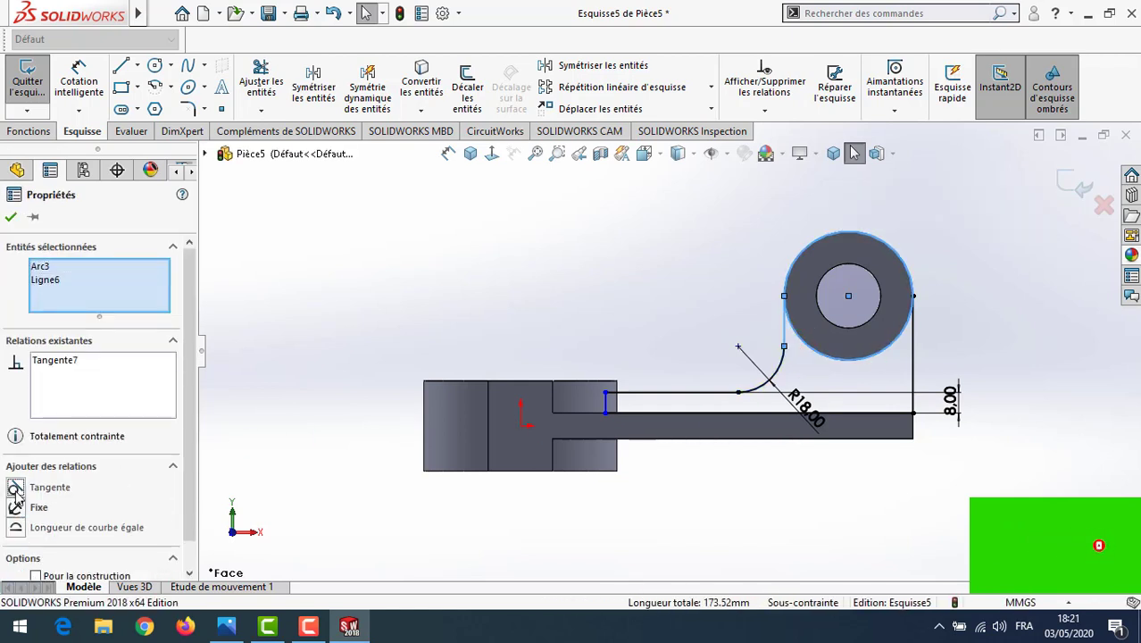
left_click(10, 219)
Trim away the upper part of the converted circle with smart trim (Ajustement intelligent), leaving the lower arc to close the web profile.
scroll(446, 286, "down", 1)
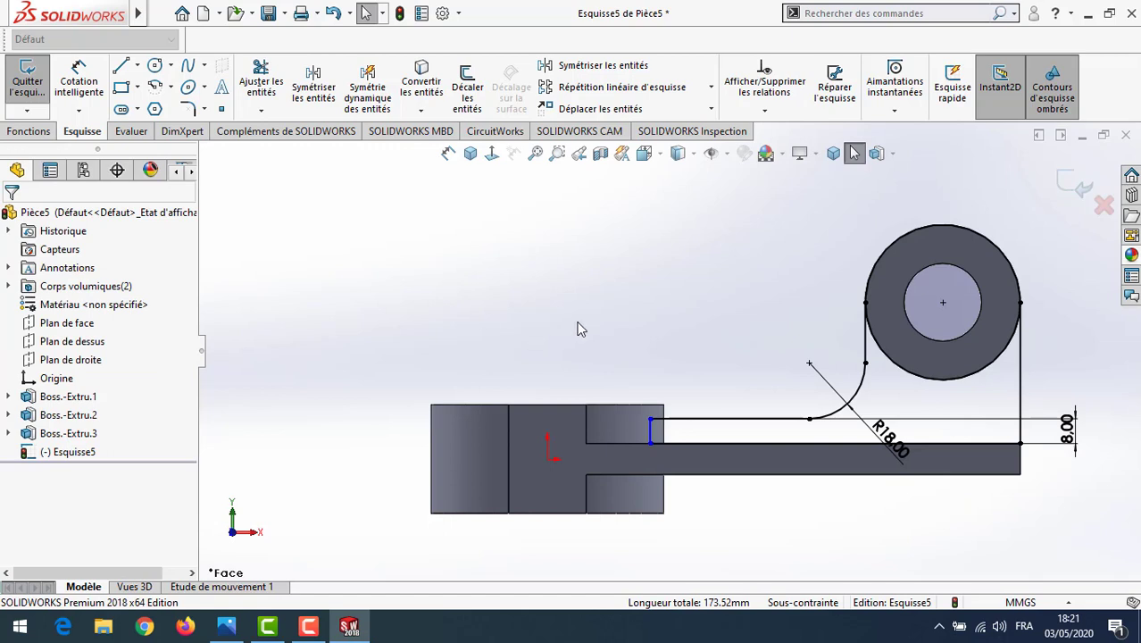
mouse_move(577, 329)
middle_mouse_down()
mouse_move(607, 406)
mouse_move(598, 330)
middle_mouse_up()
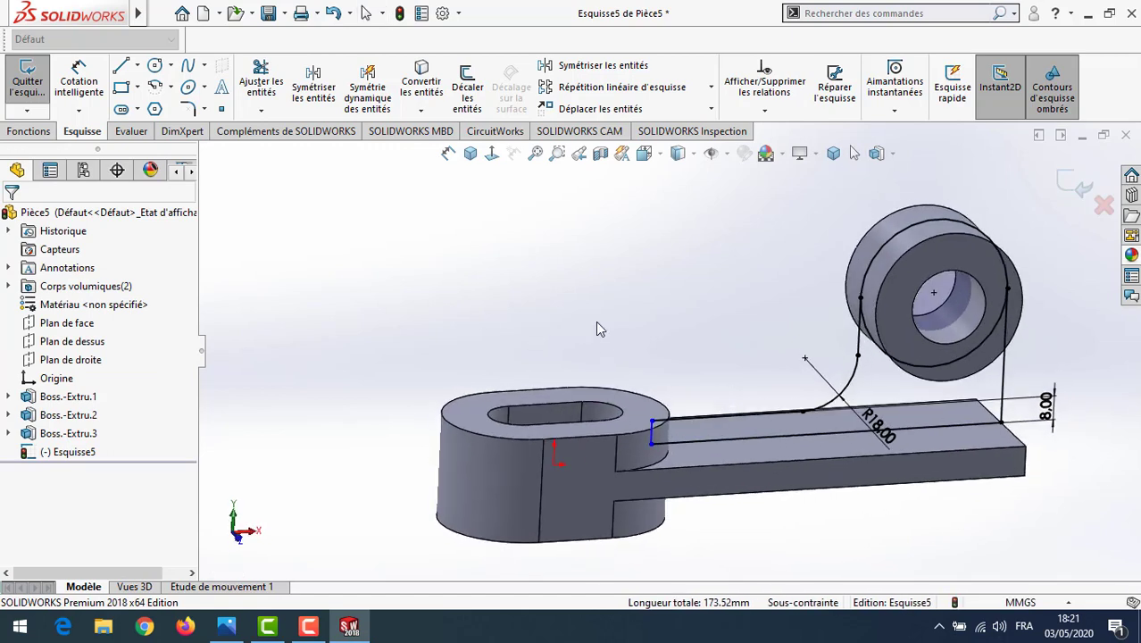
left_click(264, 111)
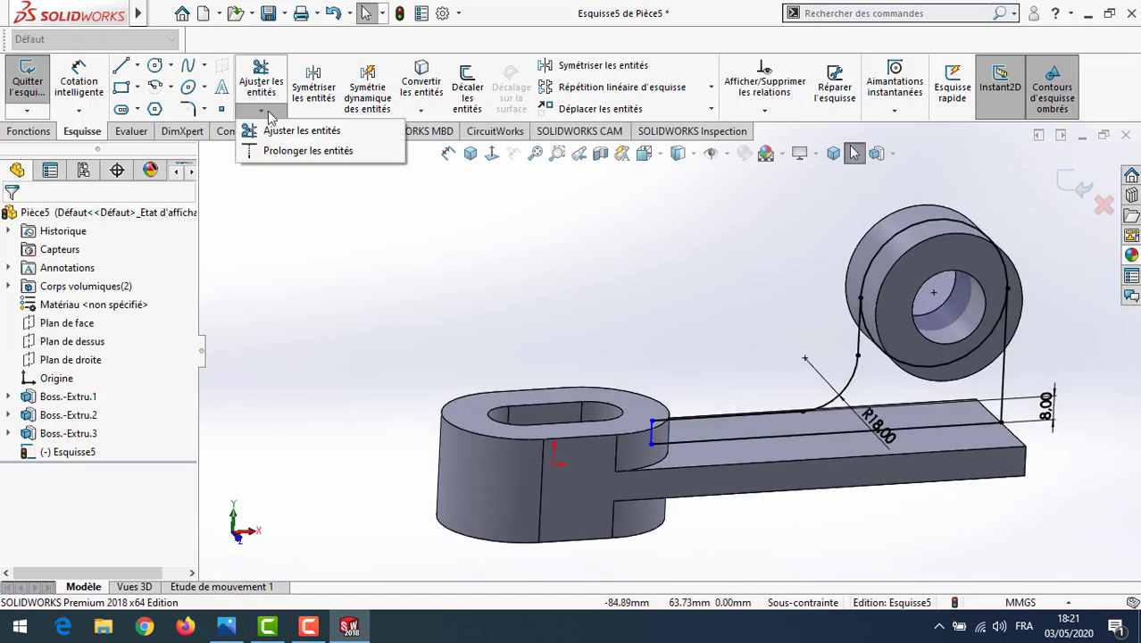
left_click(301, 130)
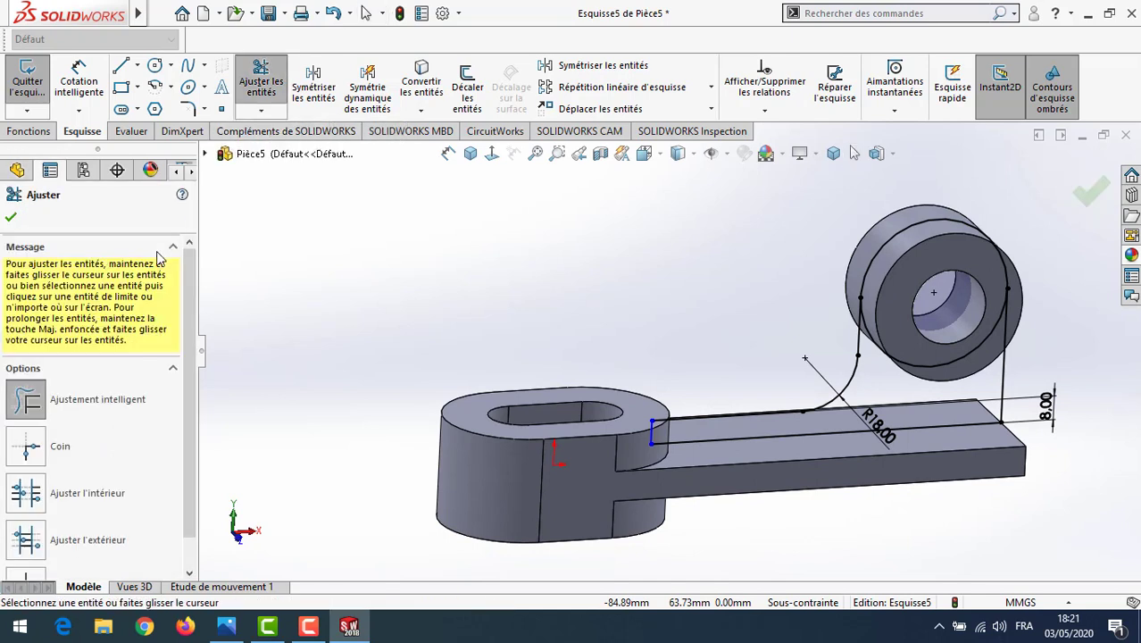
left_click(931, 212)
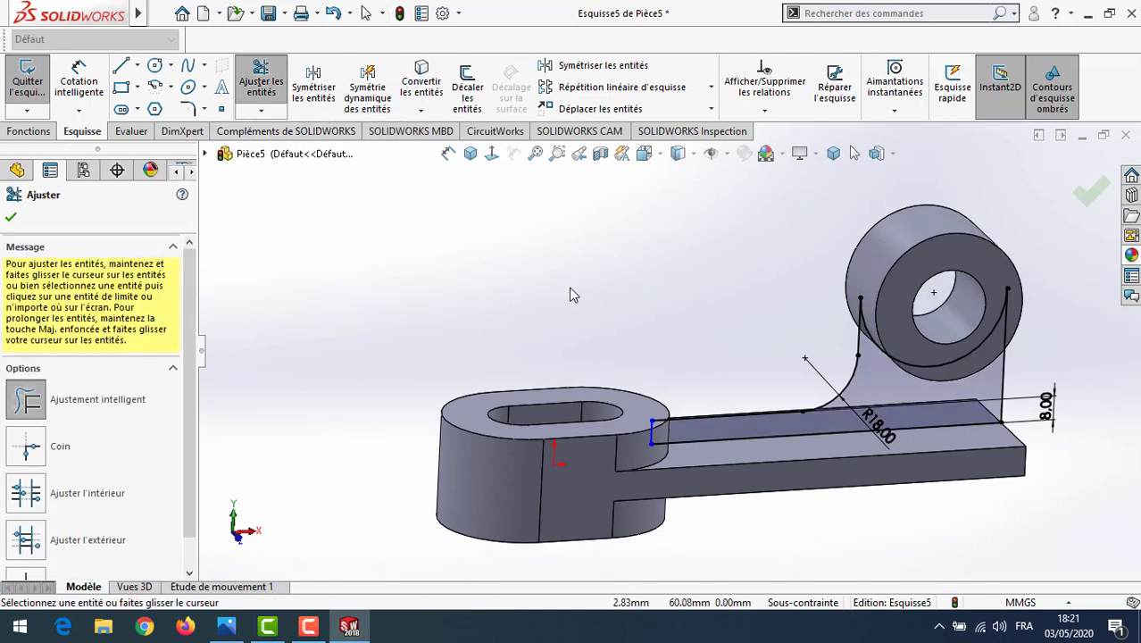
left_click(11, 217)
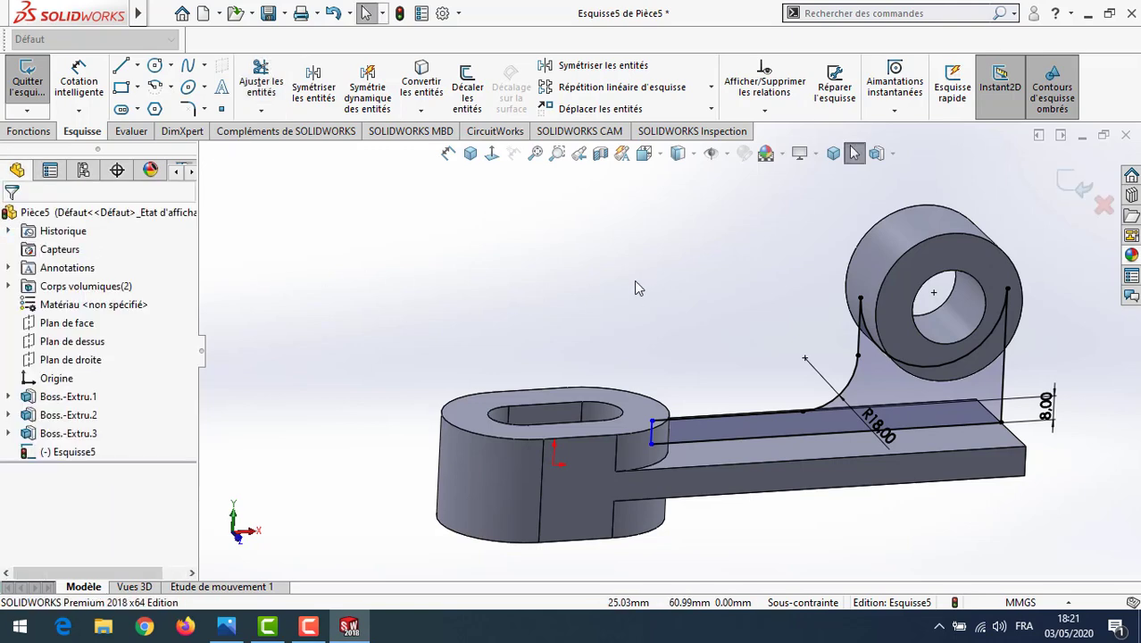
Extrude the web sketch 10 mm with the mid-plane end condition (Plan milieu), after checking the thickness on the exercise drawing.
left_click(28, 131)
left_click(33, 91)
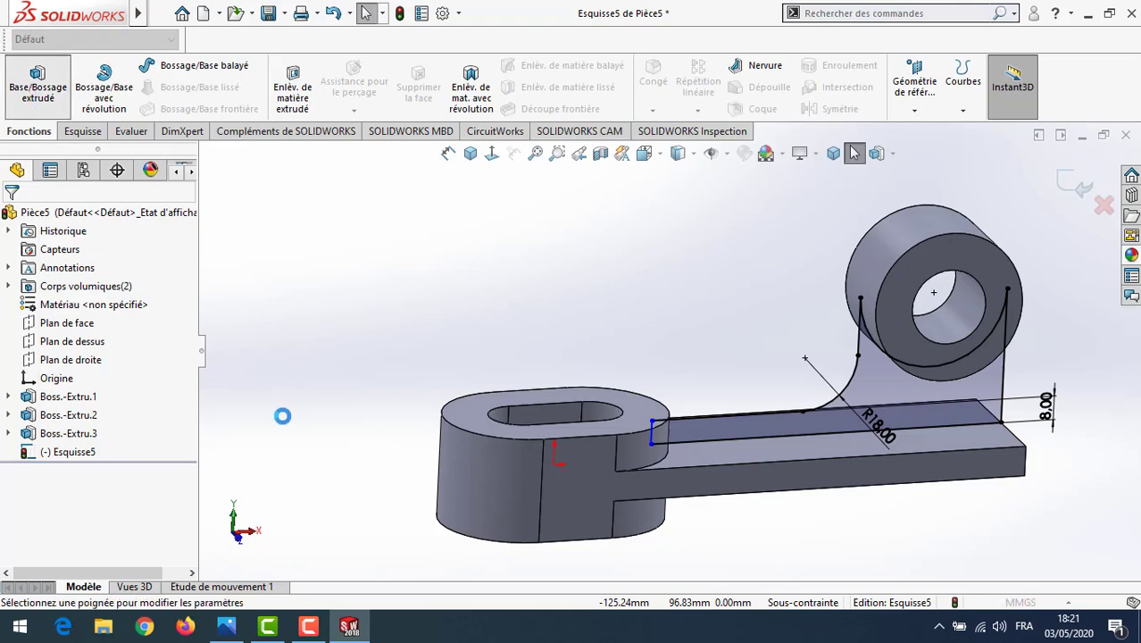
left_click(226, 627)
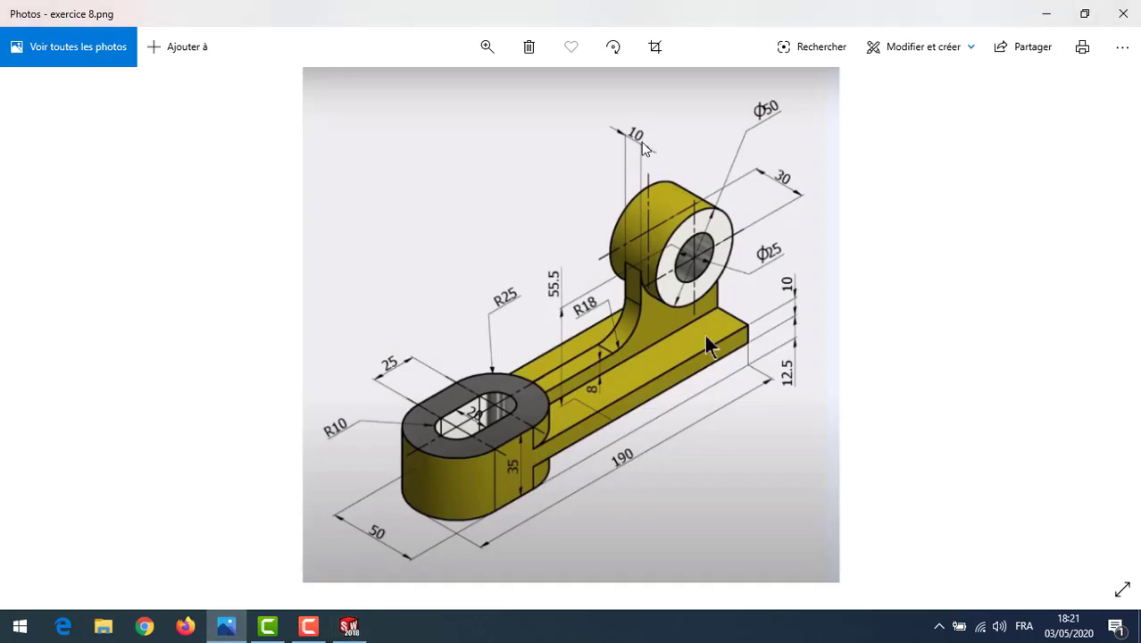
left_click(1047, 14)
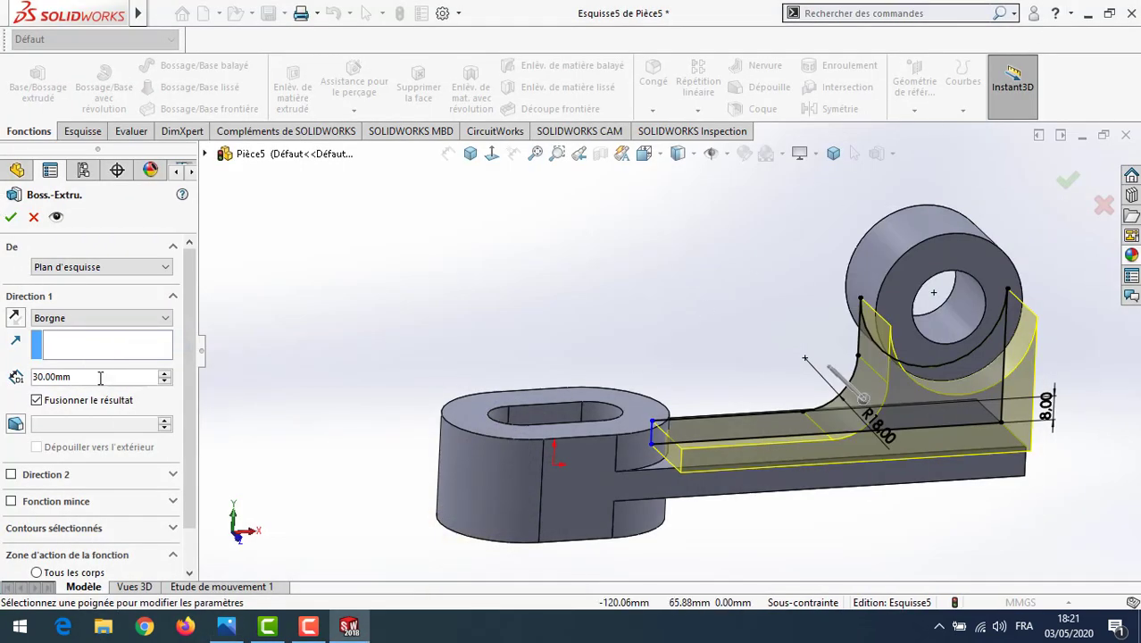
type("10")
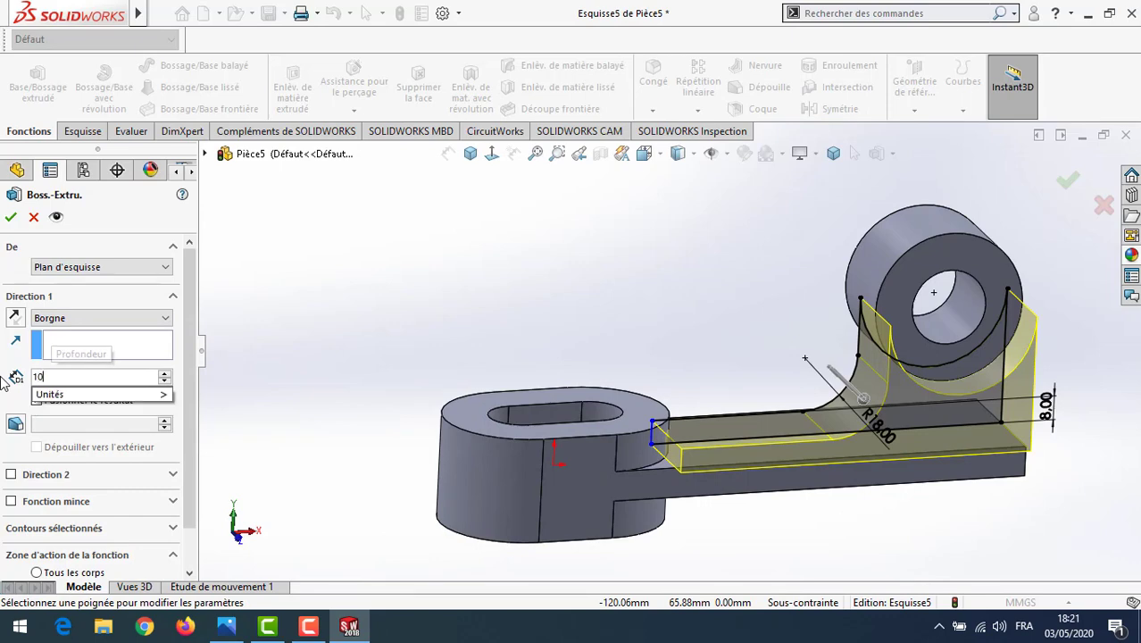
key("Return")
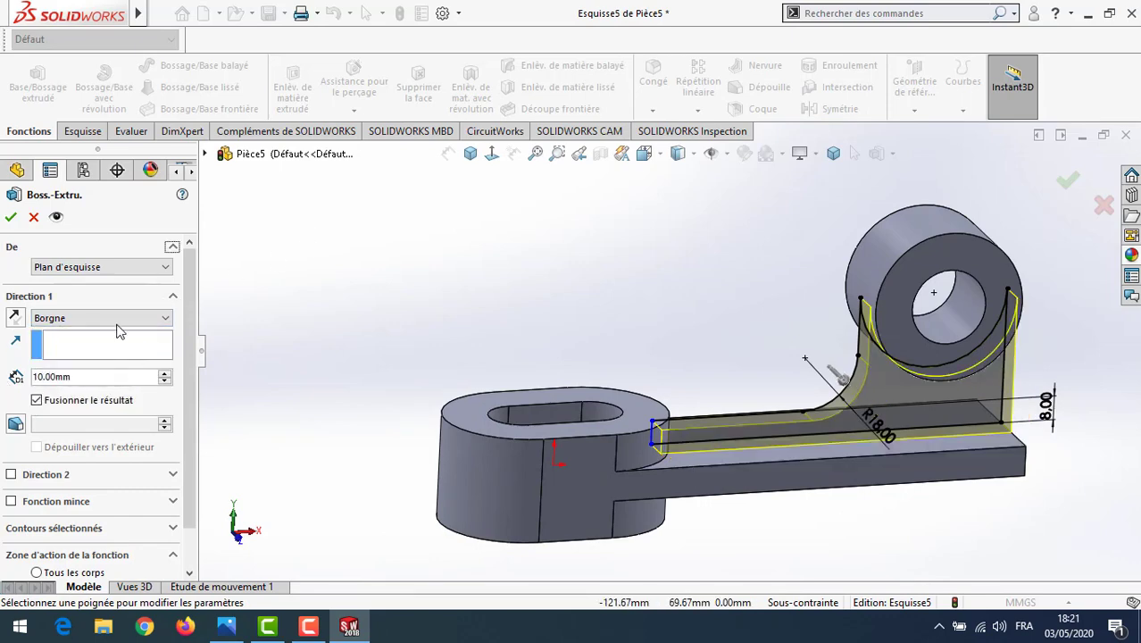
left_click(114, 318)
left_click(58, 399)
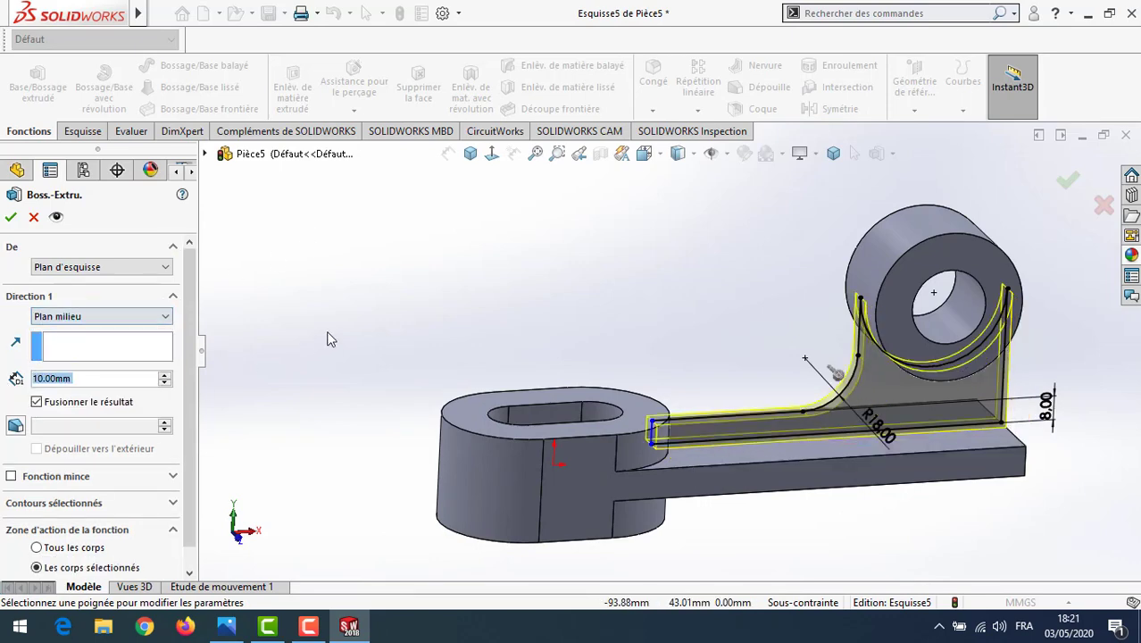
left_click(10, 217)
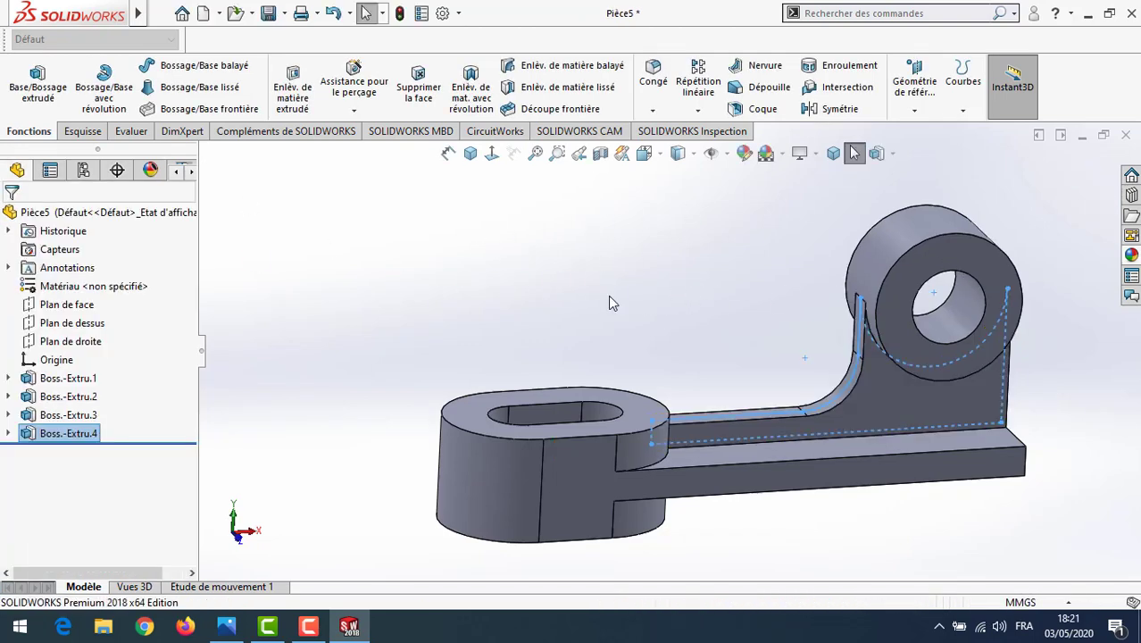
Apply the Orange appearance from the plain (Uni) category to the whole part.
middle_click_drag(369, 275, 439, 333)
scroll(435, 301, "up", 4)
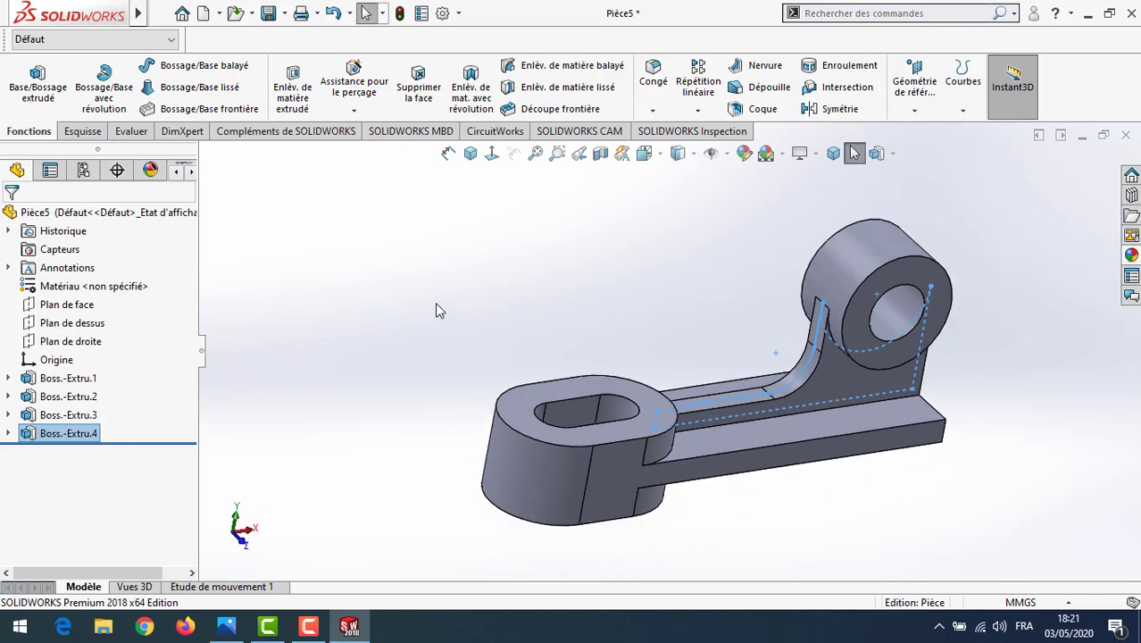
left_click(204, 355)
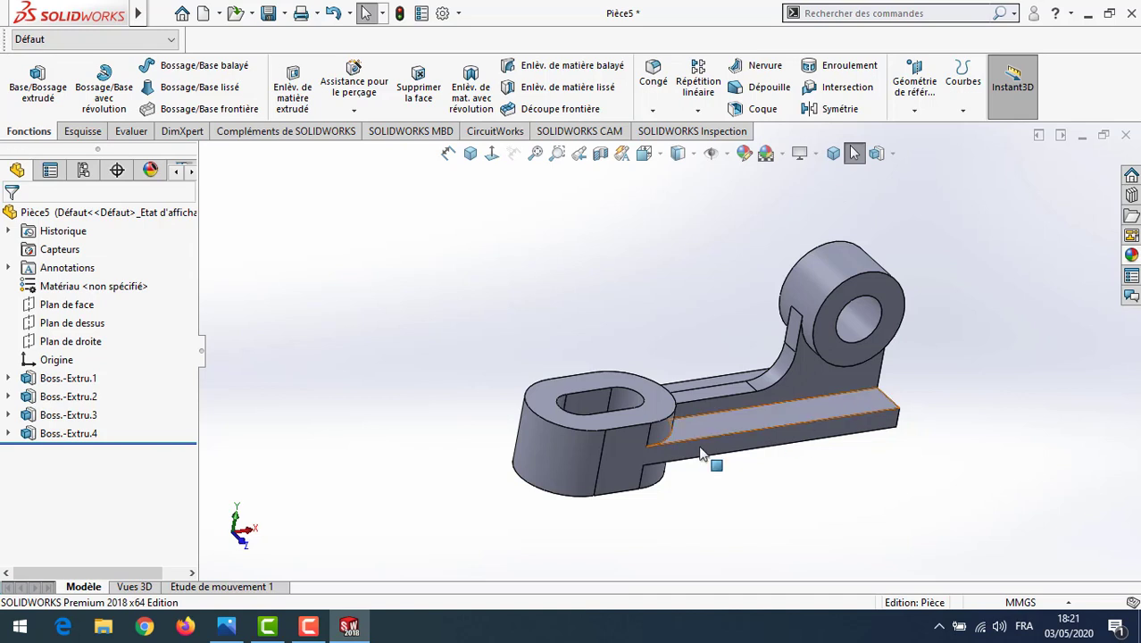
left_click(1130, 255)
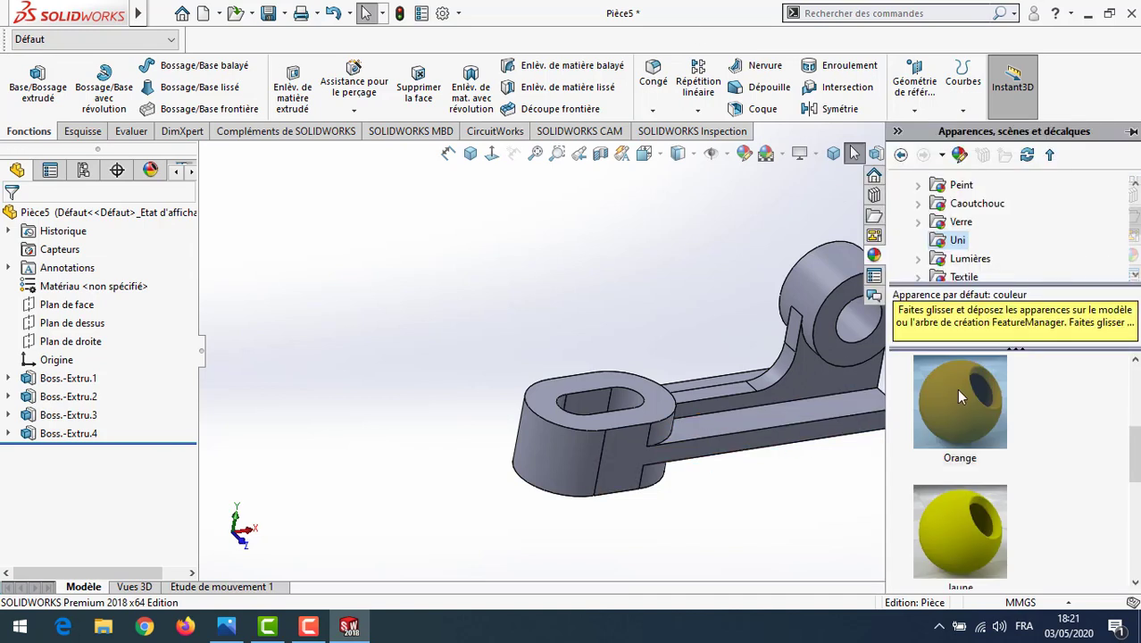
left_click_drag(987, 425, 943, 281)
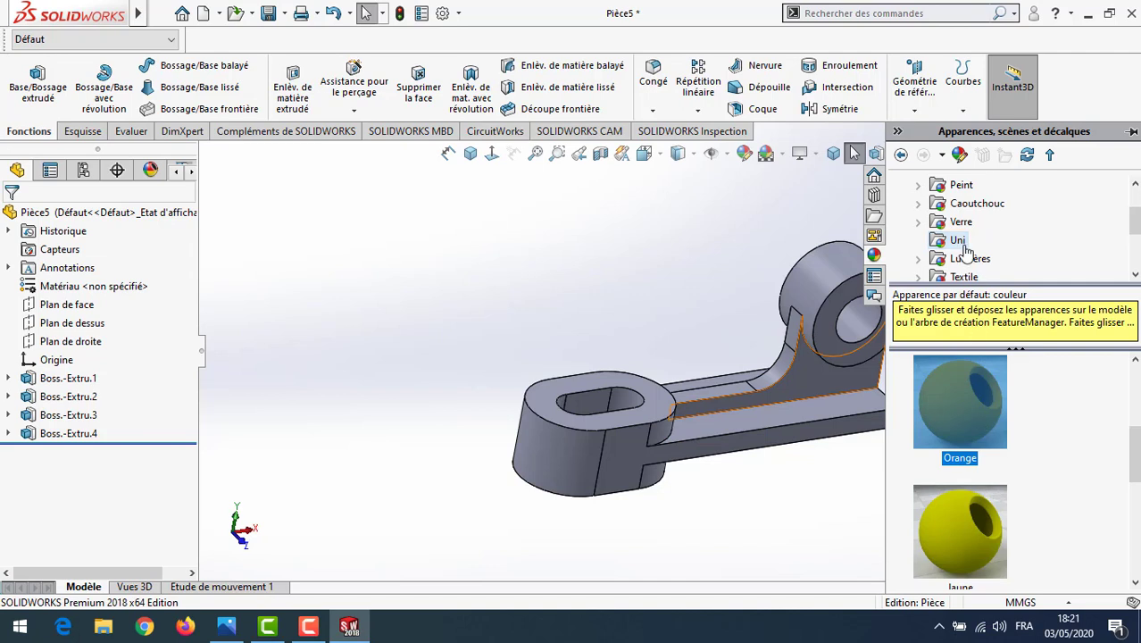
left_click(964, 246)
double_click(977, 407)
left_click(741, 551)
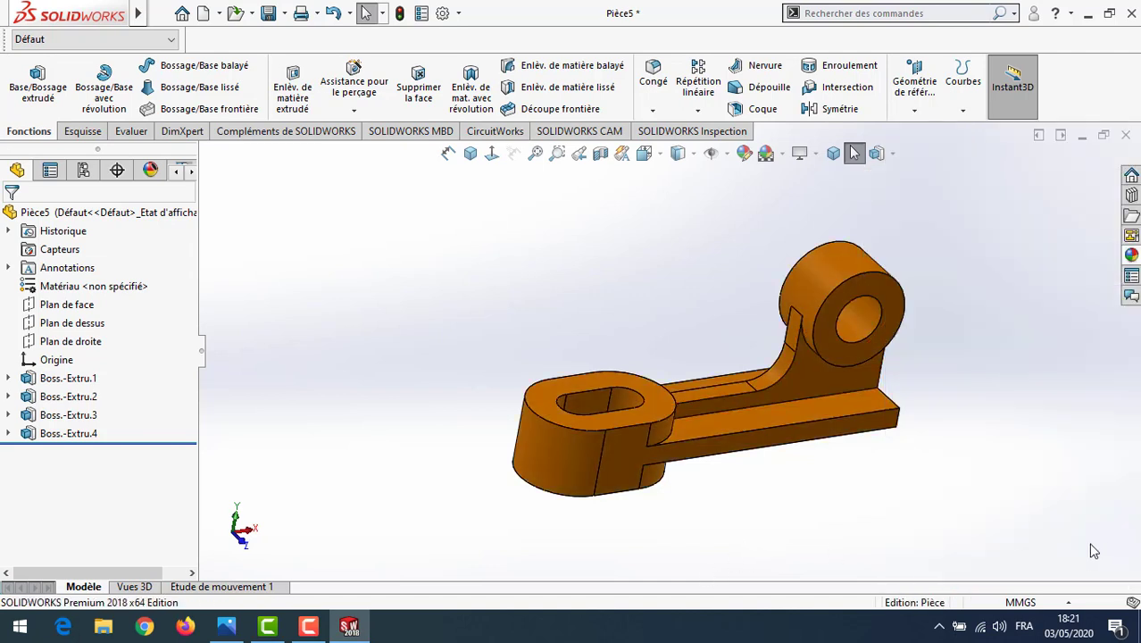
middle_click_drag(1051, 530, 1026, 536)
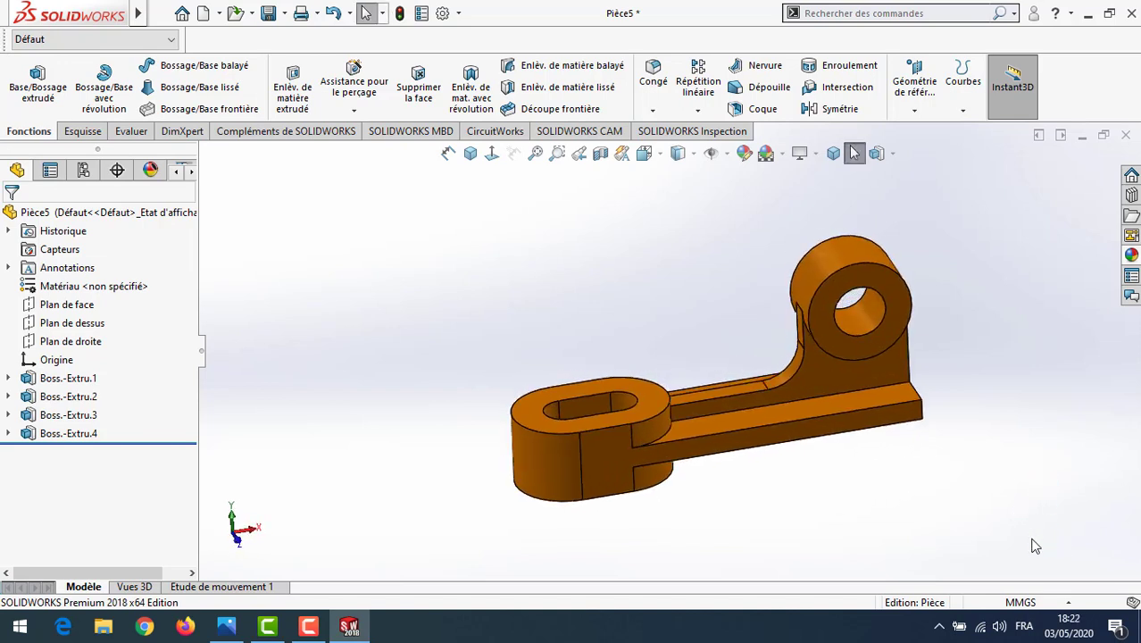
left_click(872, 321)
middle_click_drag(459, 318, 550, 436)
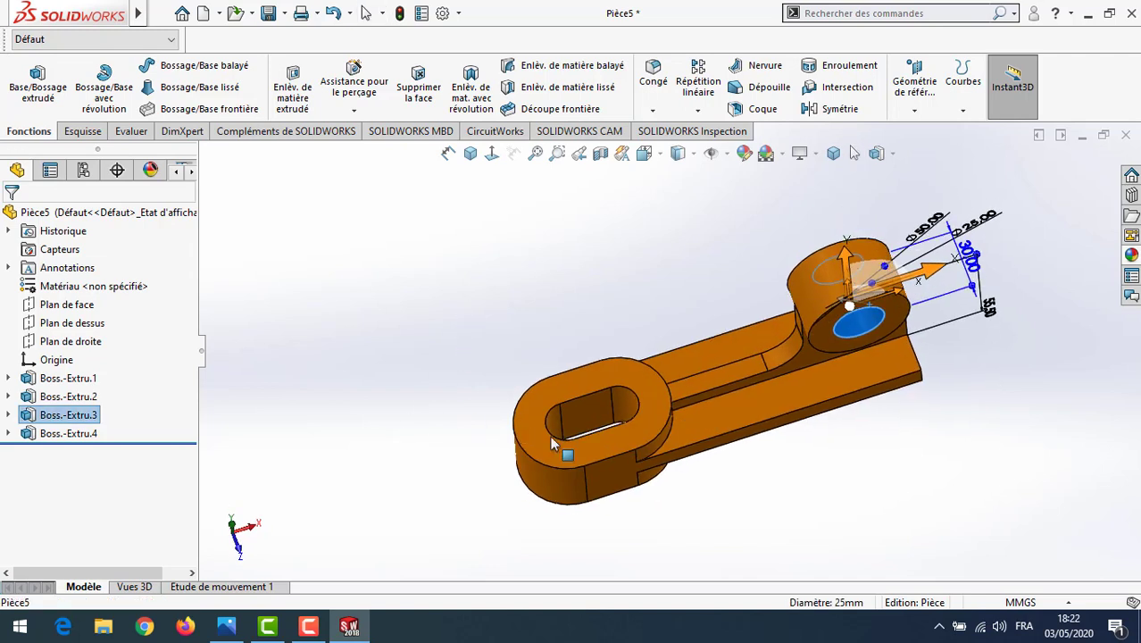
left_click(599, 413, "ctrl")
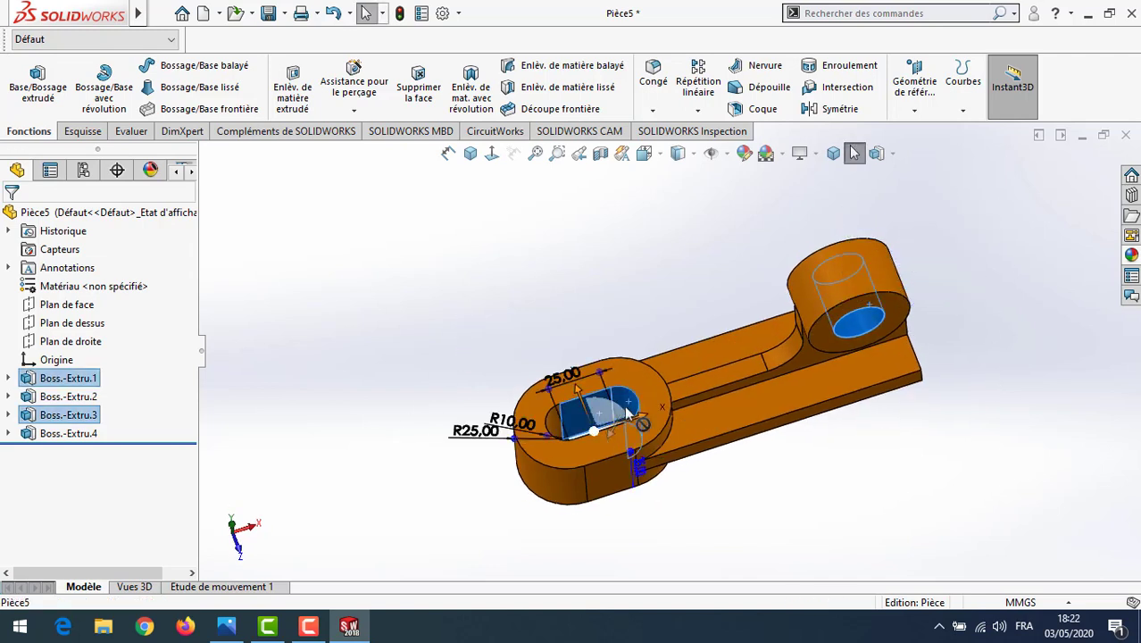
middle_click_drag(425, 409, 513, 537)
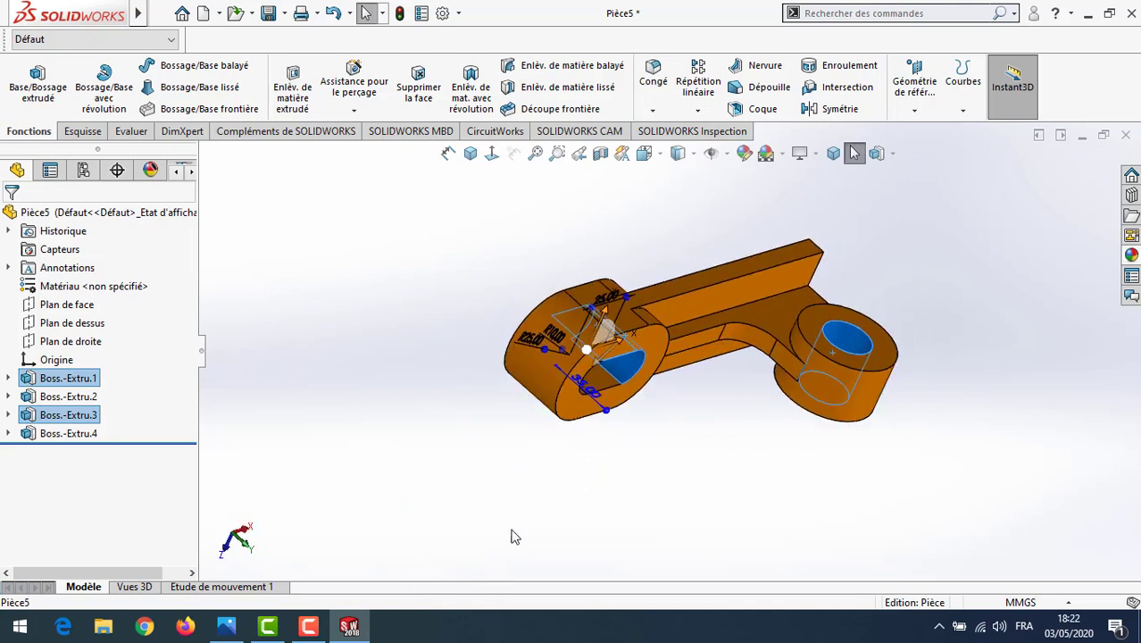
left_click(599, 388)
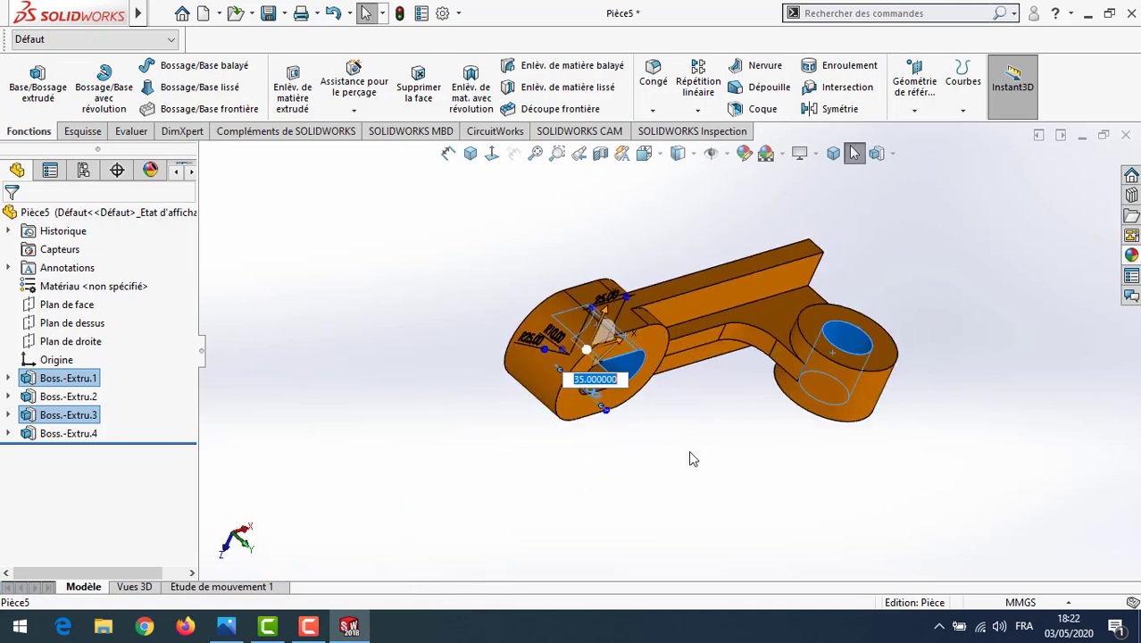
left_click(714, 495)
Select the inner faces of the oblong slot together with the bore face of the upright ring.
left_click(634, 374)
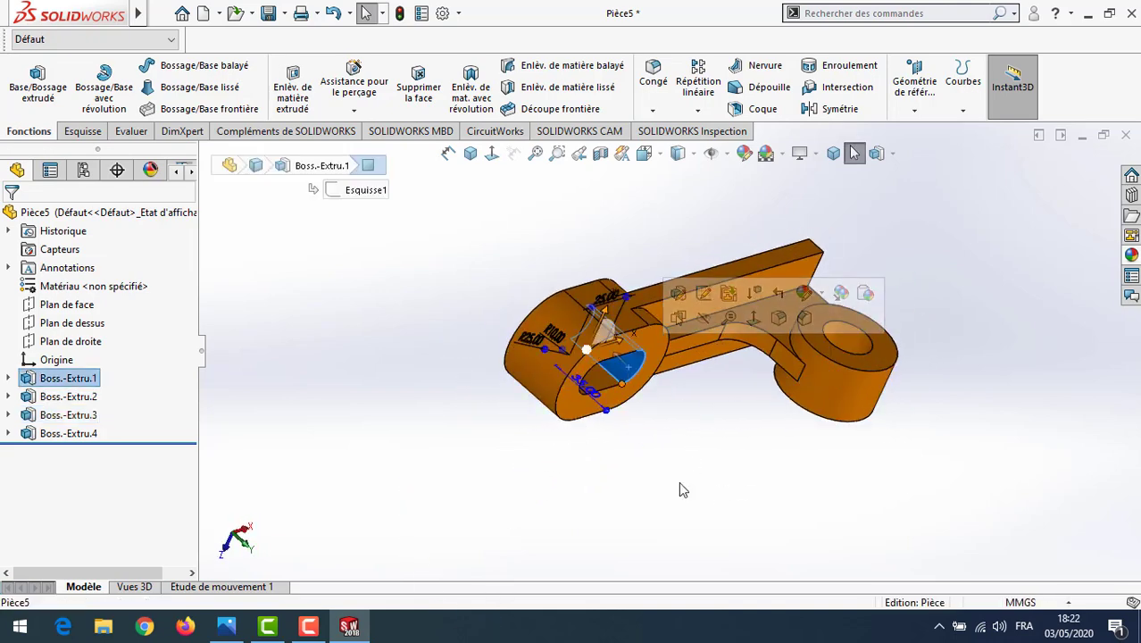
middle_click_drag(678, 489, 626, 330)
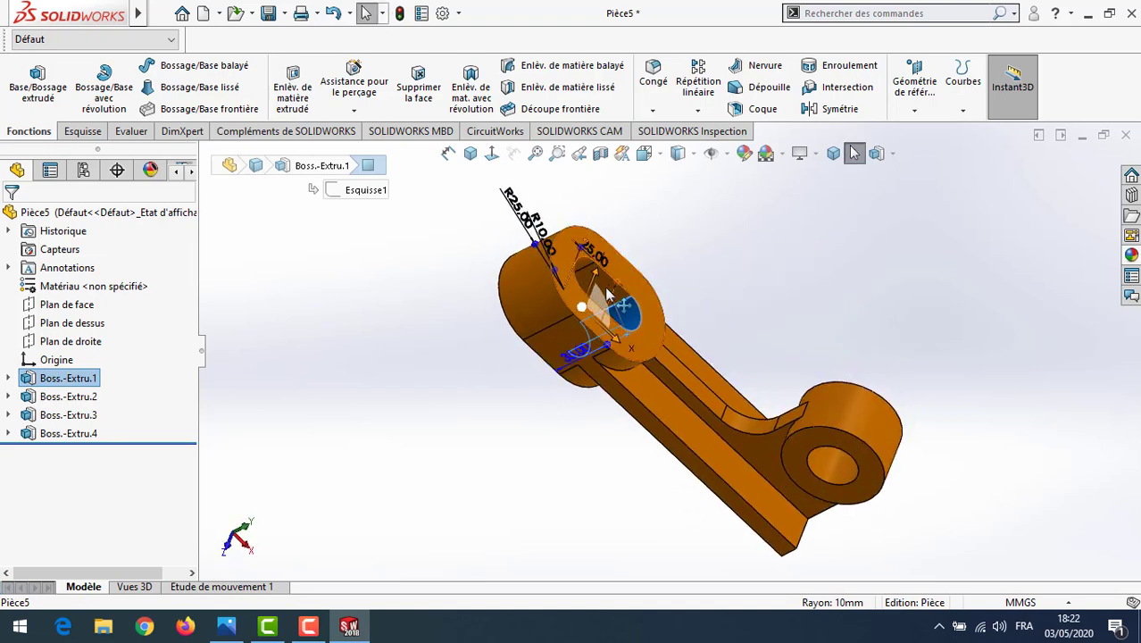
left_click(607, 296)
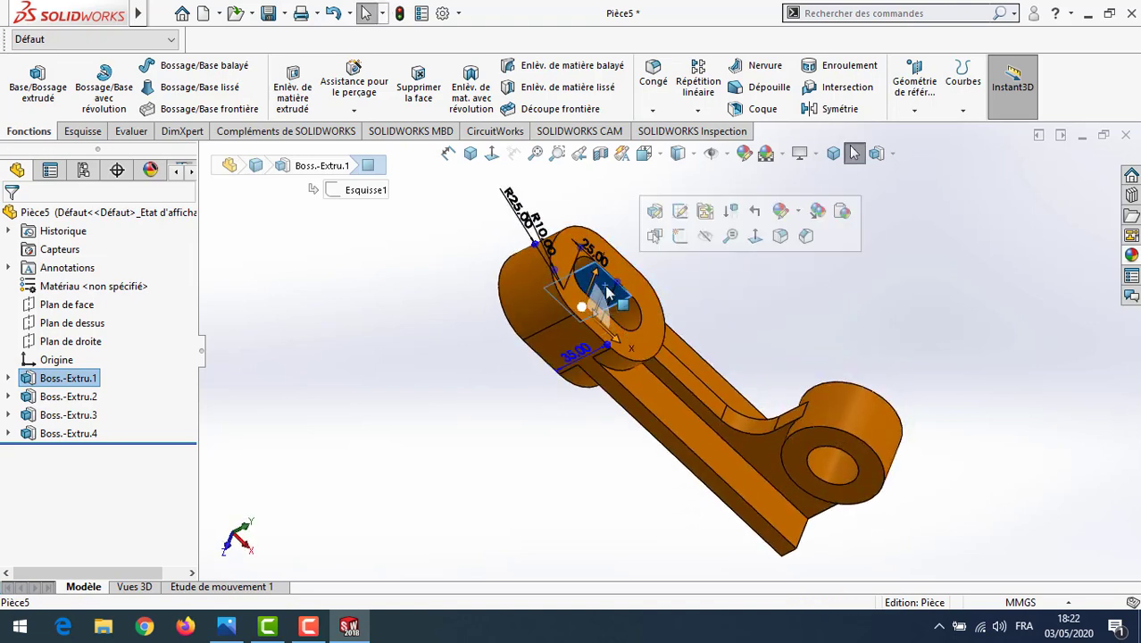
left_click(850, 480, "ctrl")
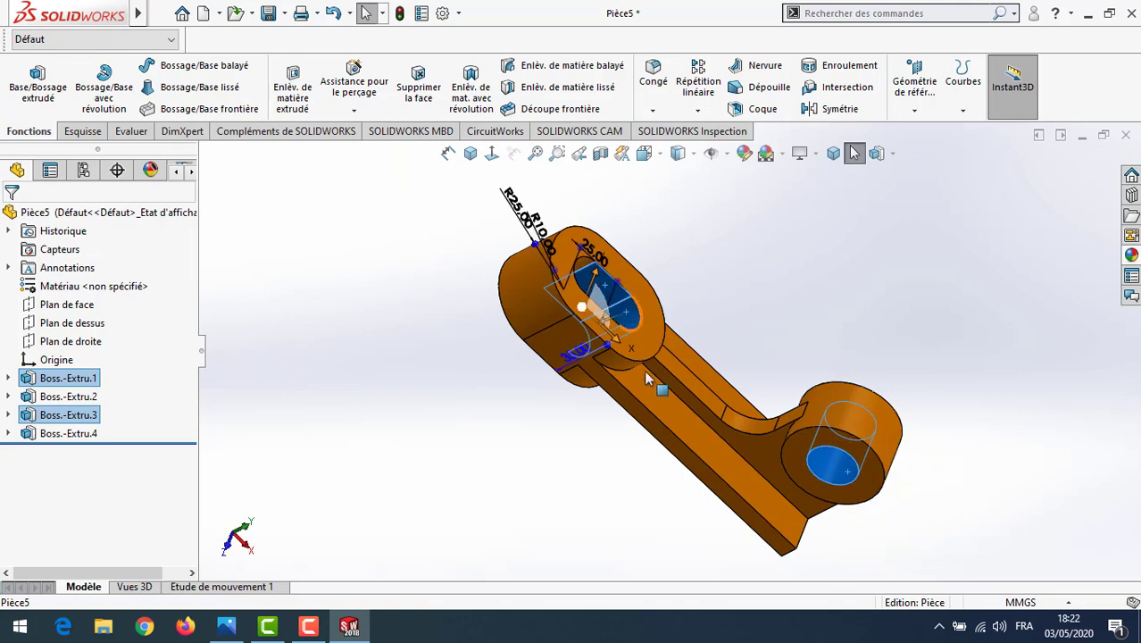
middle_click_drag(456, 501, 357, 483)
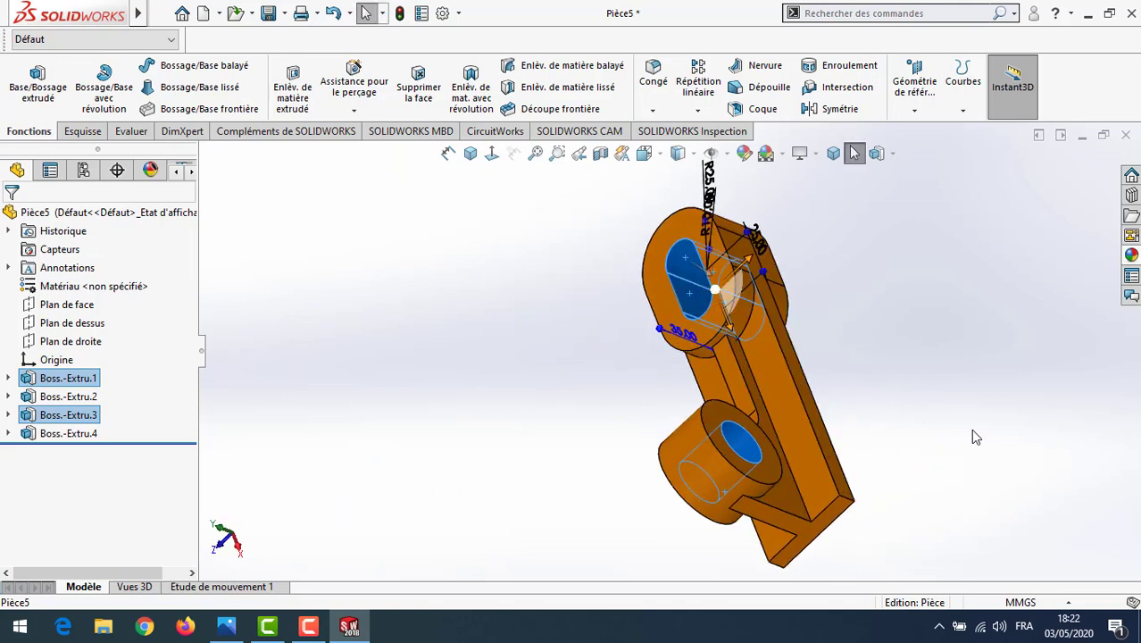
middle_click_drag(974, 436, 1061, 278)
Apply the polished nickel (nickel poli) appearance from the Métal category to the selected slot and bore faces.
left_click(1133, 258)
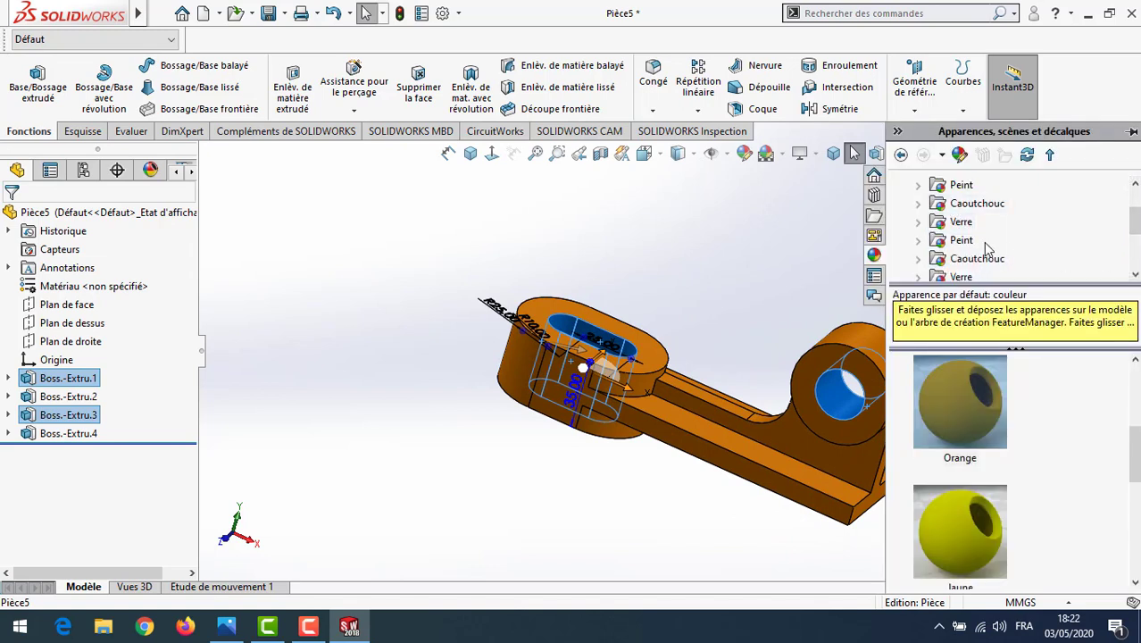
scroll(988, 247, "up", 1)
left_click(966, 223)
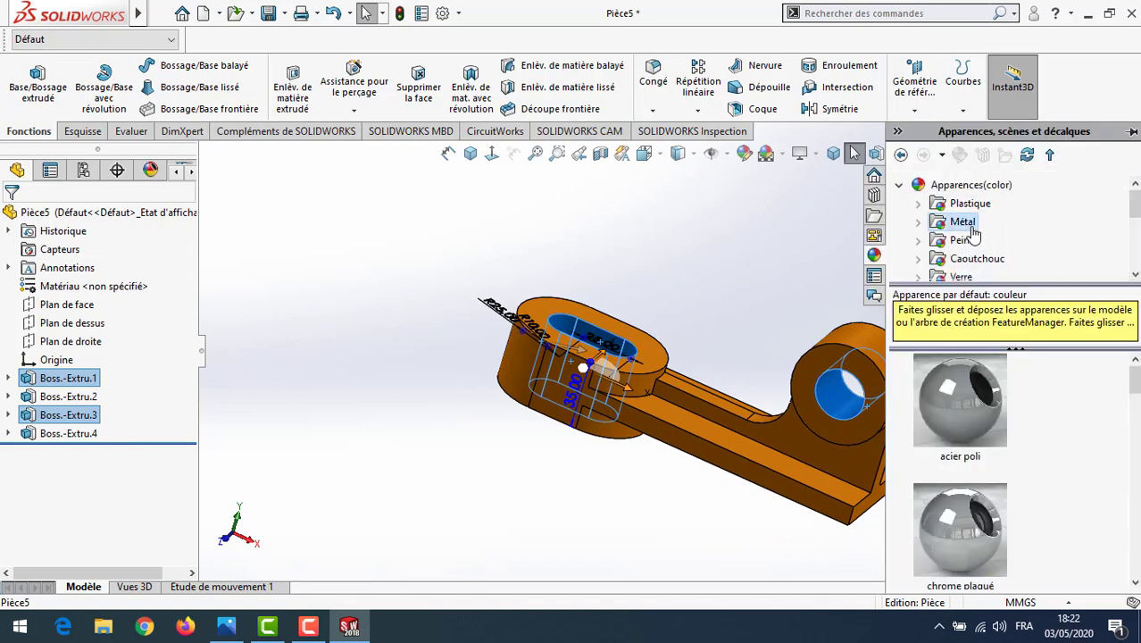
left_click(920, 222)
scroll(1007, 248, "down", 2)
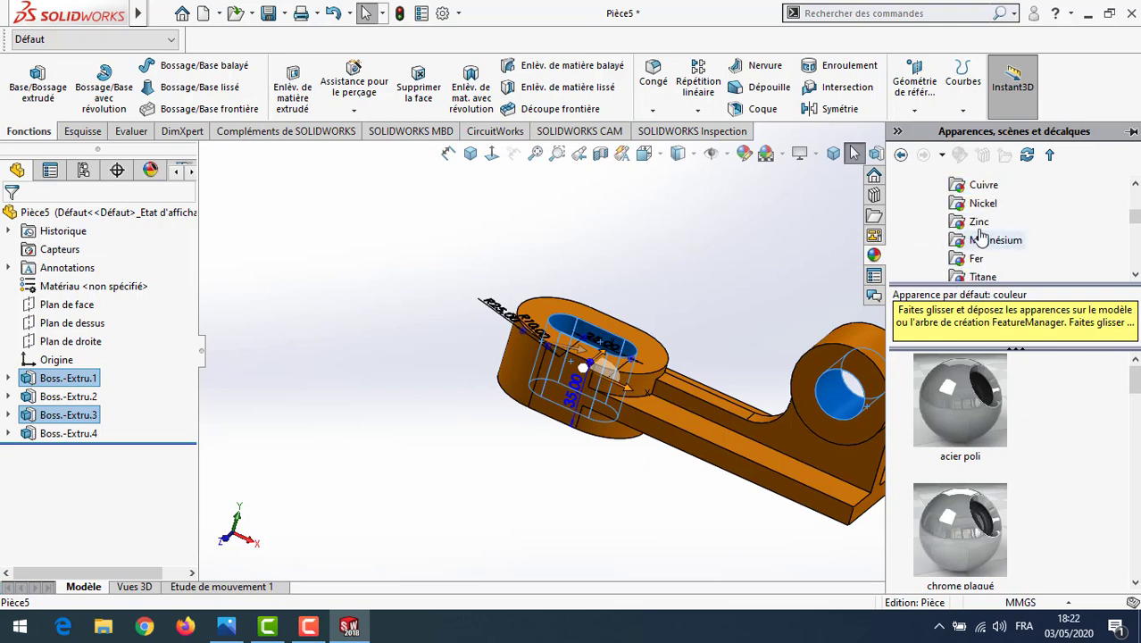
left_click(983, 204)
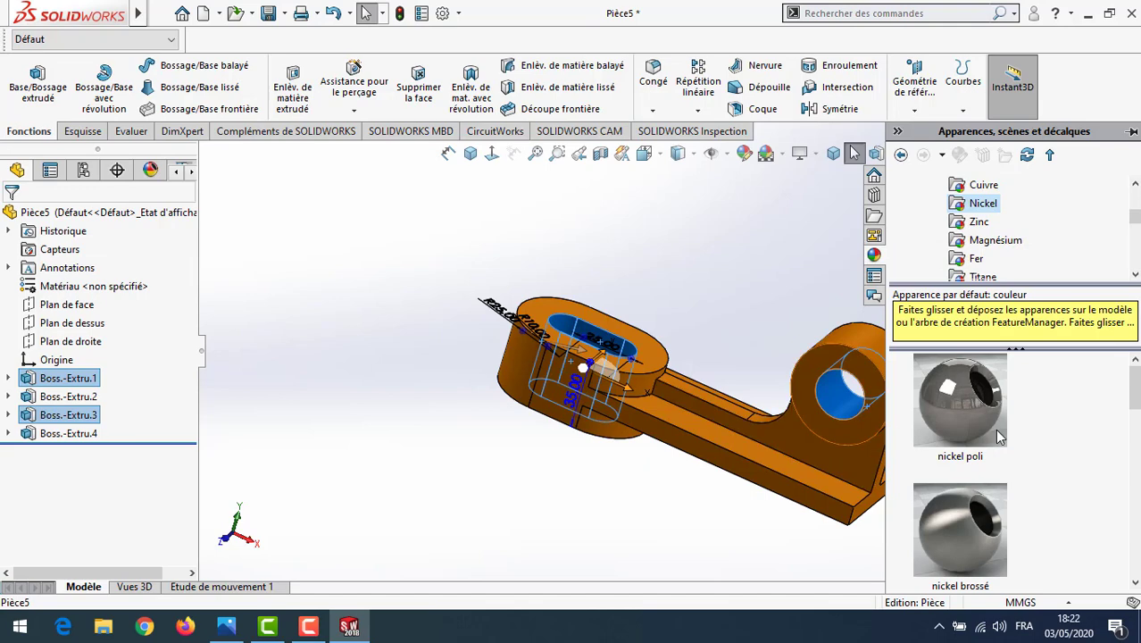
double_click(960, 402)
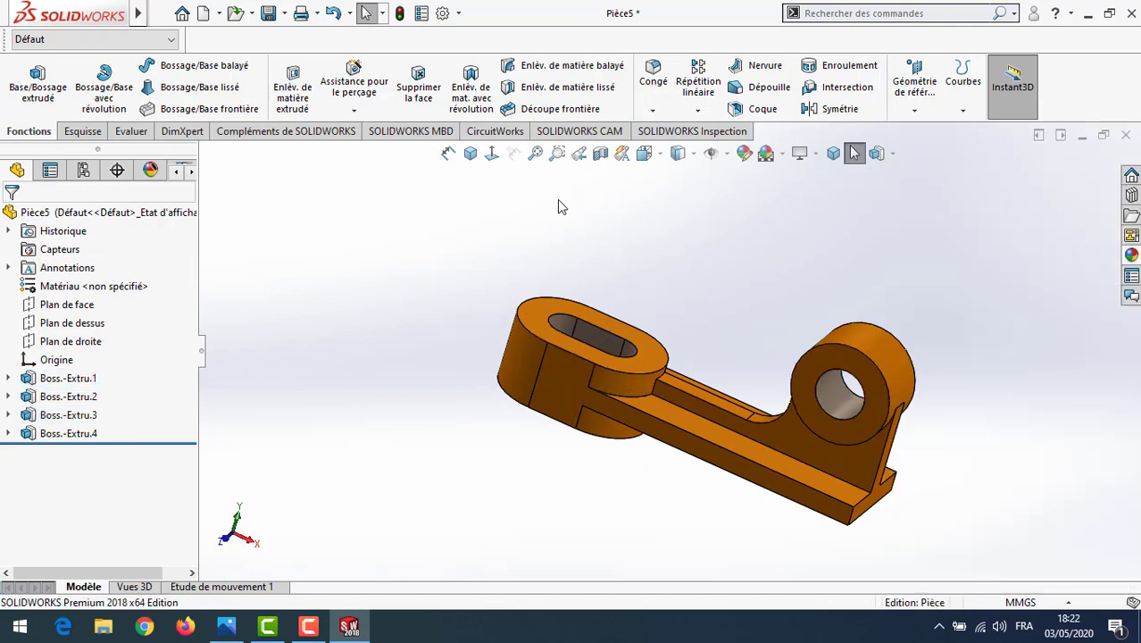
Select the ring's front annular face and the top face of the slotted boss.
middle_click_drag(416, 308, 1018, 512)
middle_click_drag(911, 504, 946, 503)
mouse_move(349, 627)
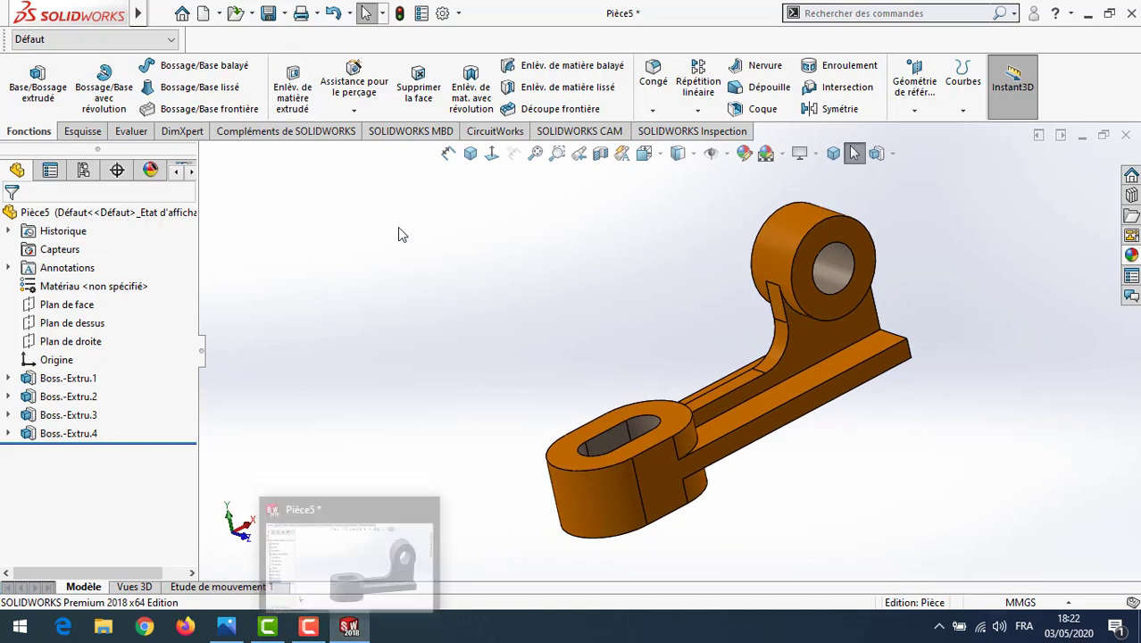
left_click(802, 274)
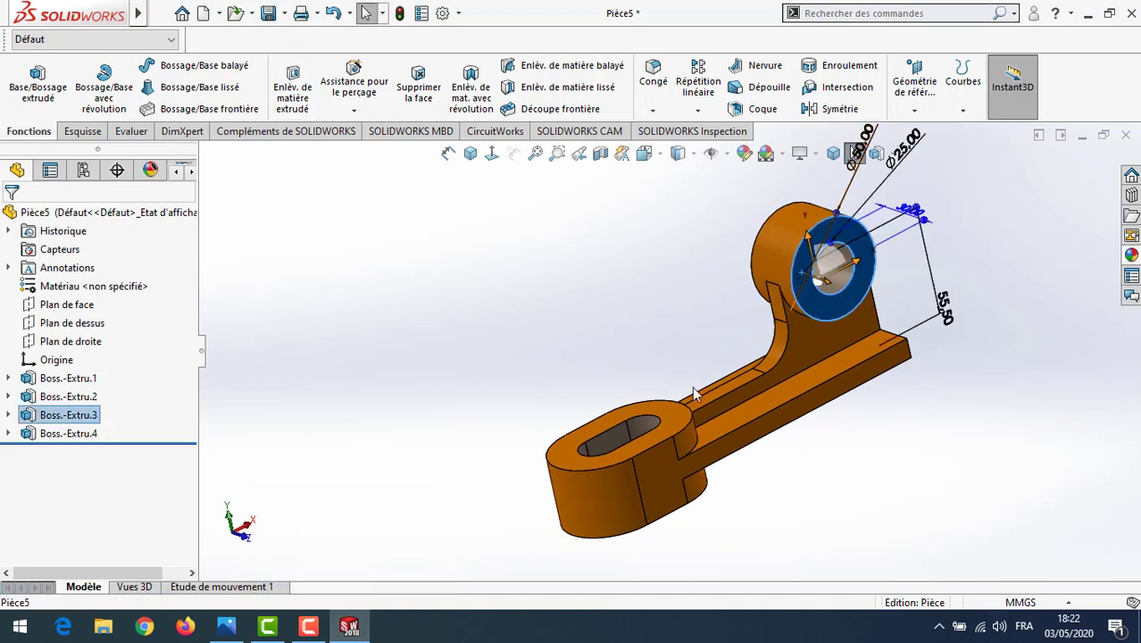
left_click(679, 422, "ctrl")
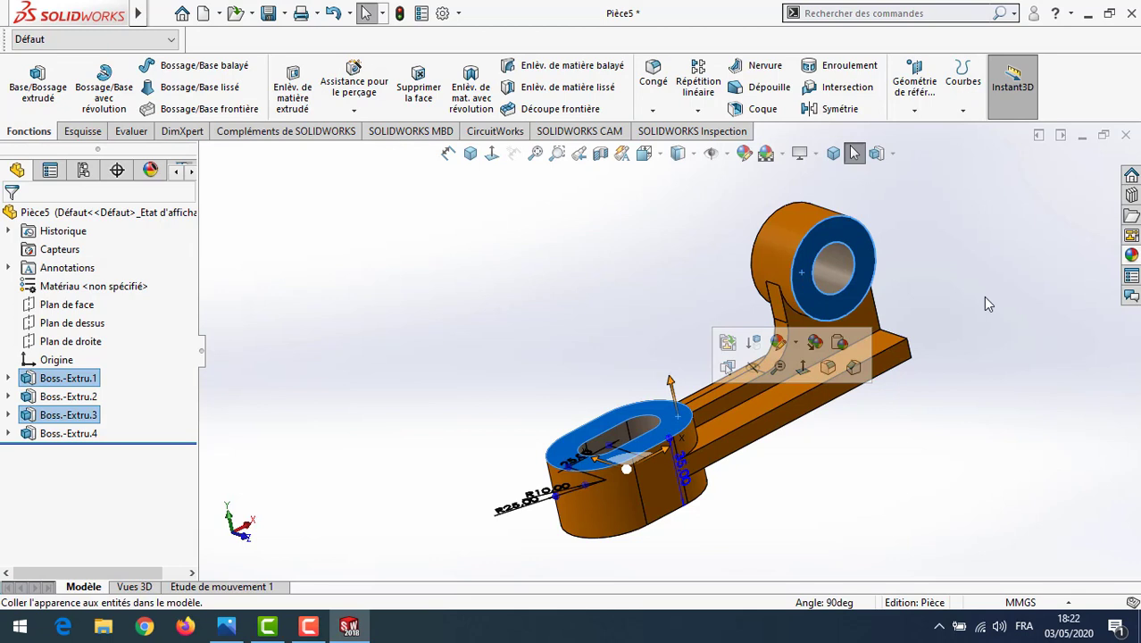
Look through the metal (Métal) appearance categories for a finish for the two selected end faces.
left_click(1131, 256)
scroll(1036, 261, "down", 3)
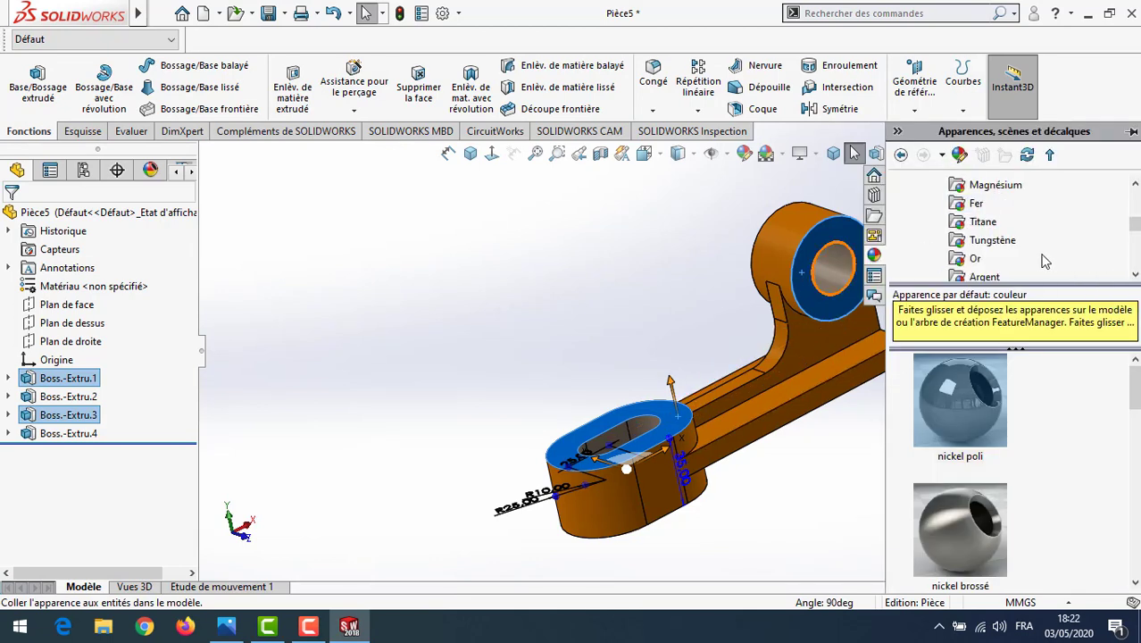
scroll(1032, 263, "down", 1)
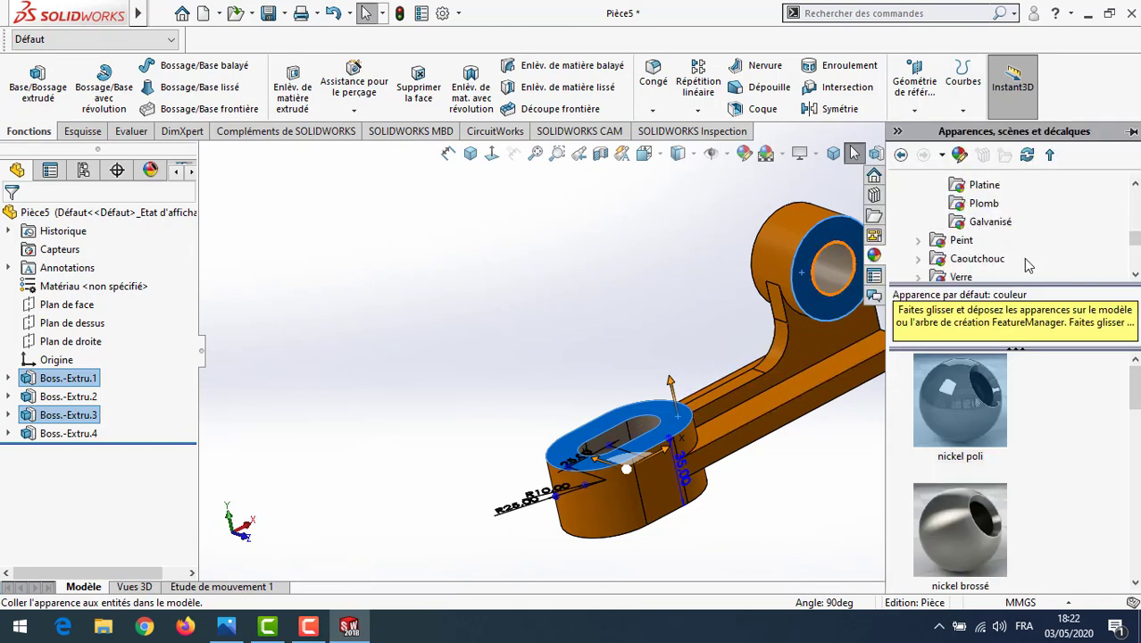
scroll(1025, 264, "up", 3)
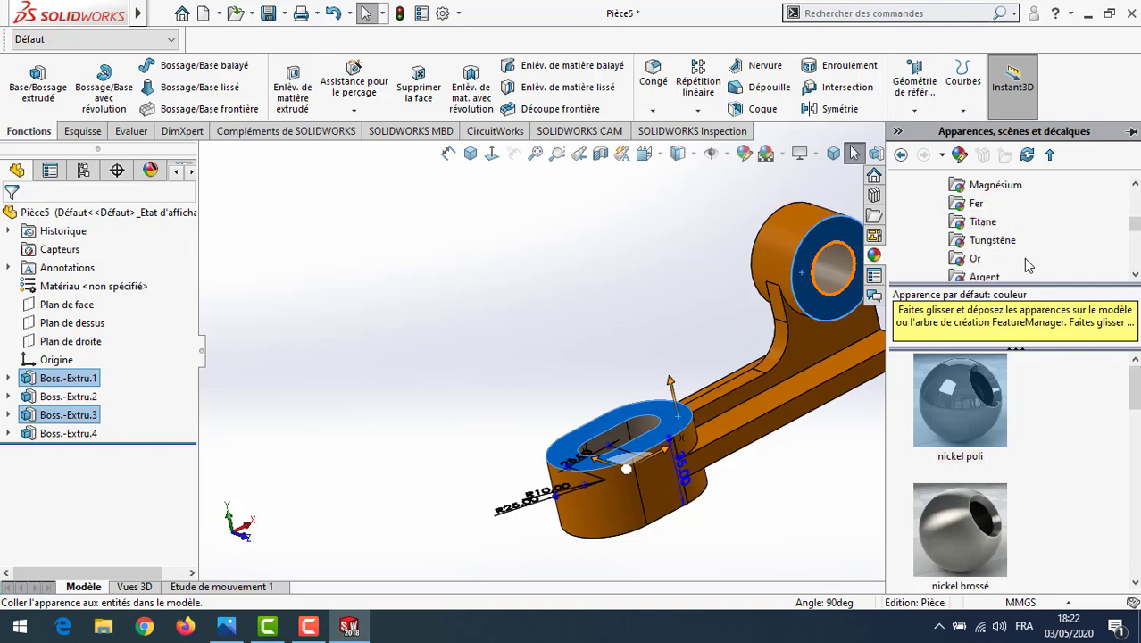
scroll(1023, 258, "down", 1)
scroll(1024, 258, "up", 2)
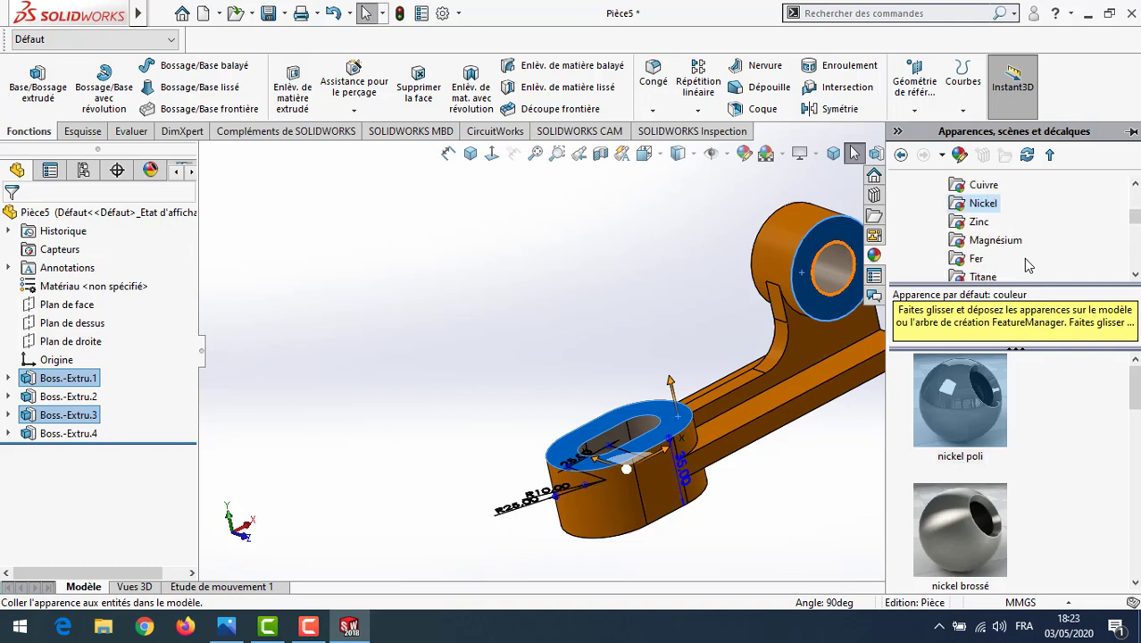
scroll(1023, 258, "up", 2)
scroll(1023, 258, "down", 1)
scroll(1023, 258, "up", 1)
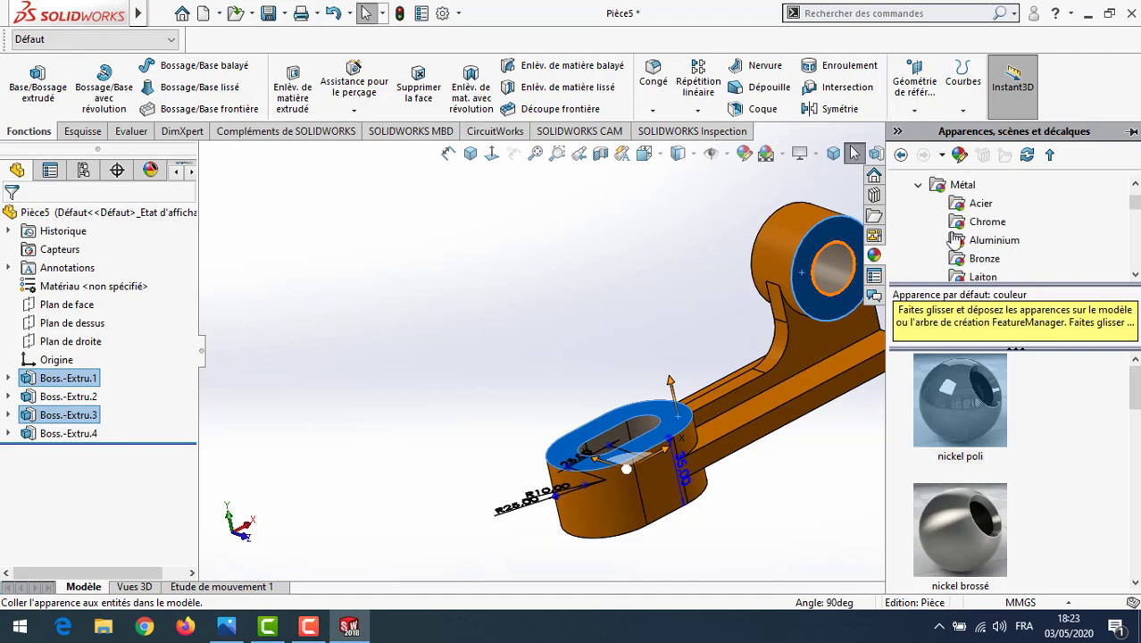
left_click(963, 184)
scroll(999, 234, "down", 1)
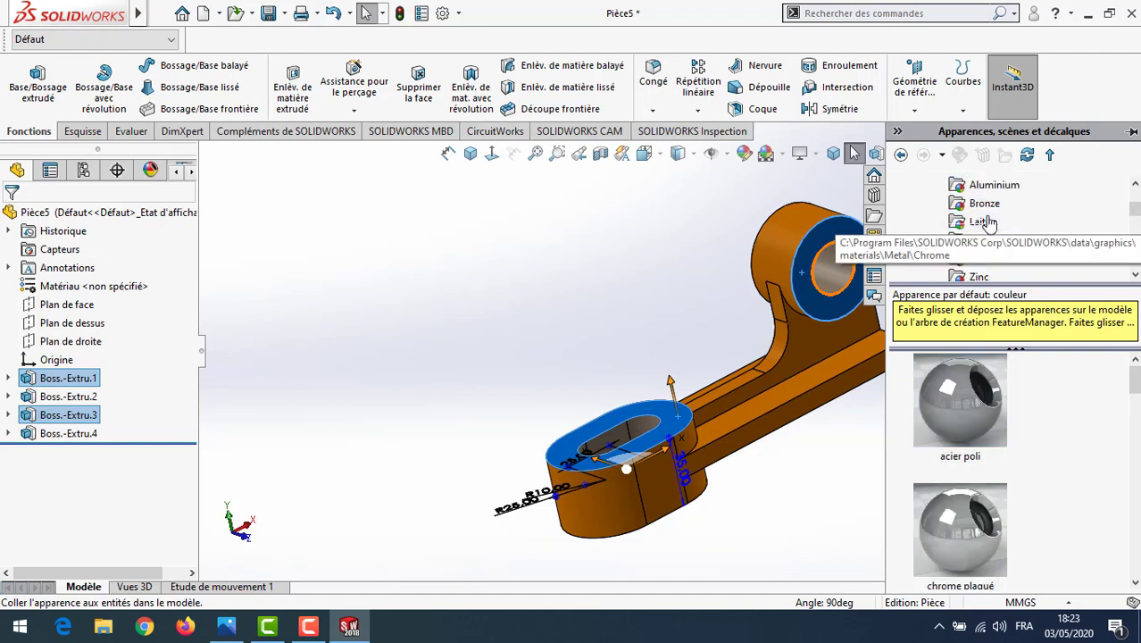
scroll(973, 240, "down", 1)
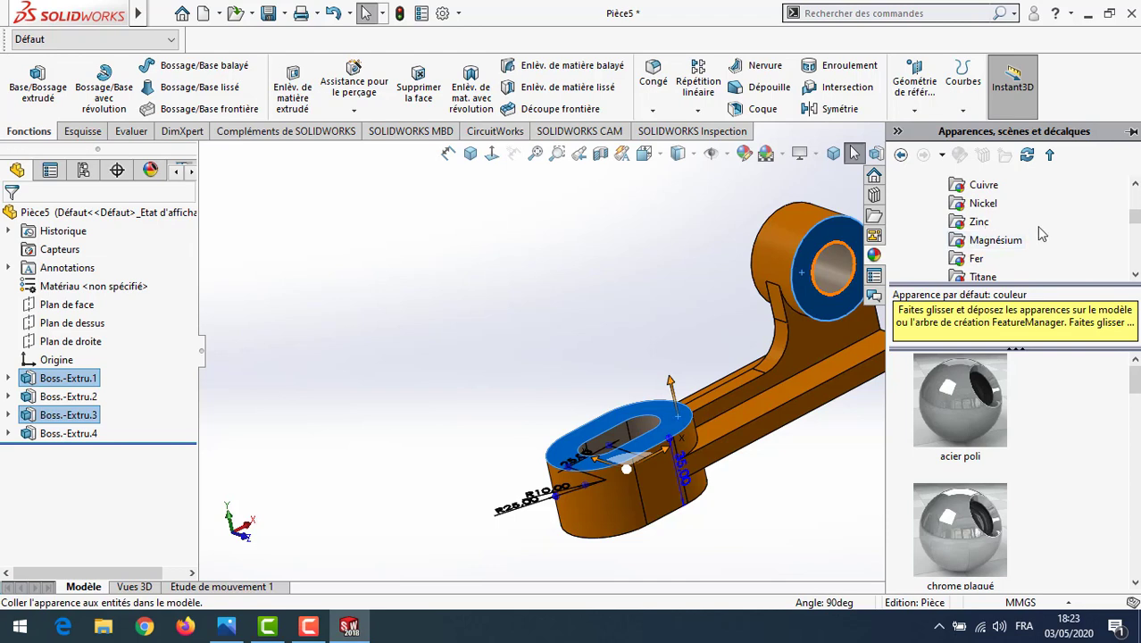
left_click(982, 205)
scroll(967, 258, "down", 2)
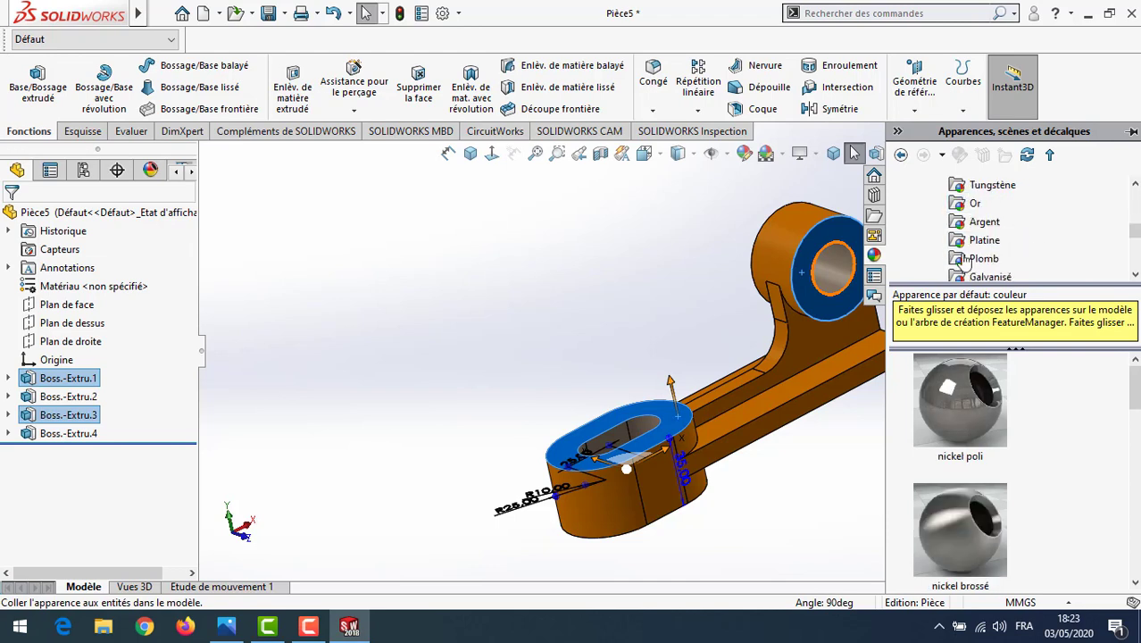
scroll(1050, 270, "down", 1)
scroll(1050, 270, "down", 1)
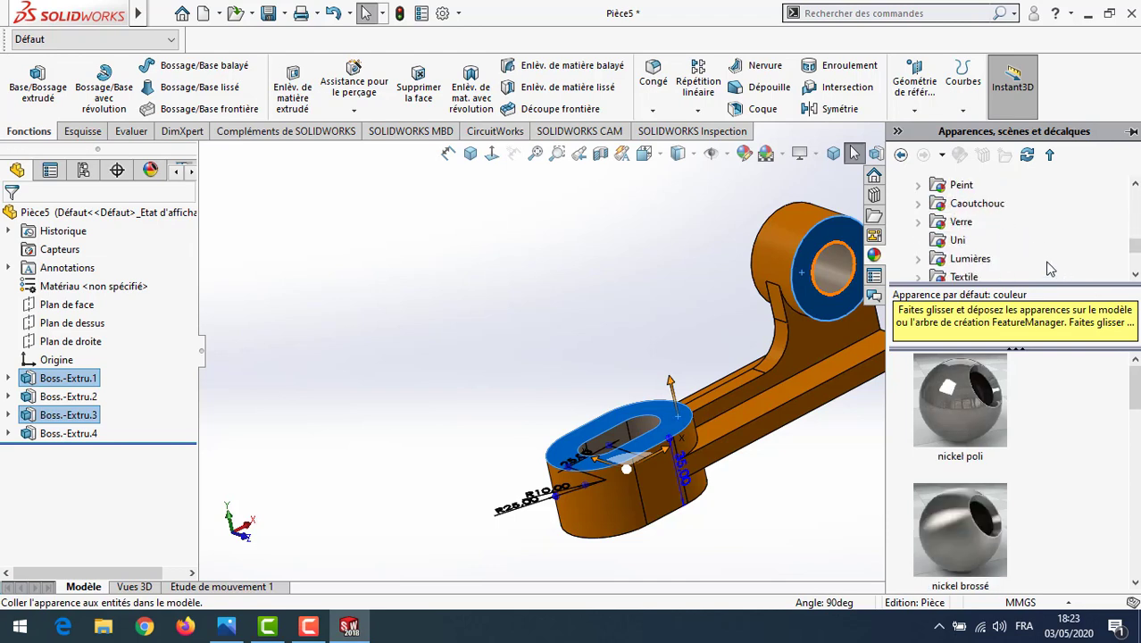
scroll(1050, 268, "up", 2)
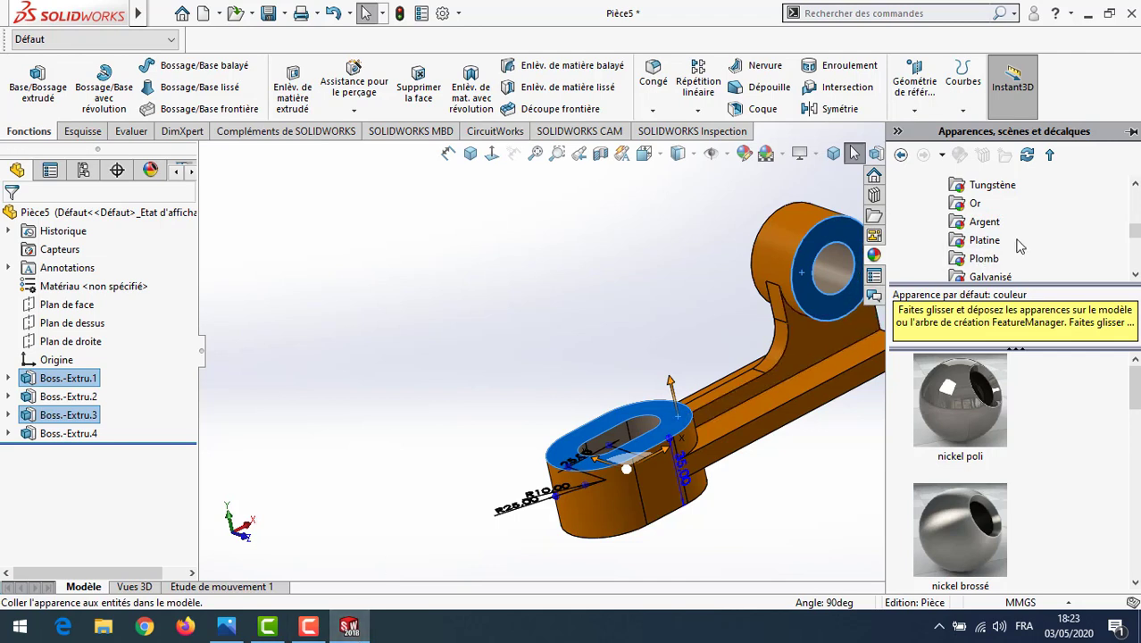
scroll(1021, 247, "down", 2)
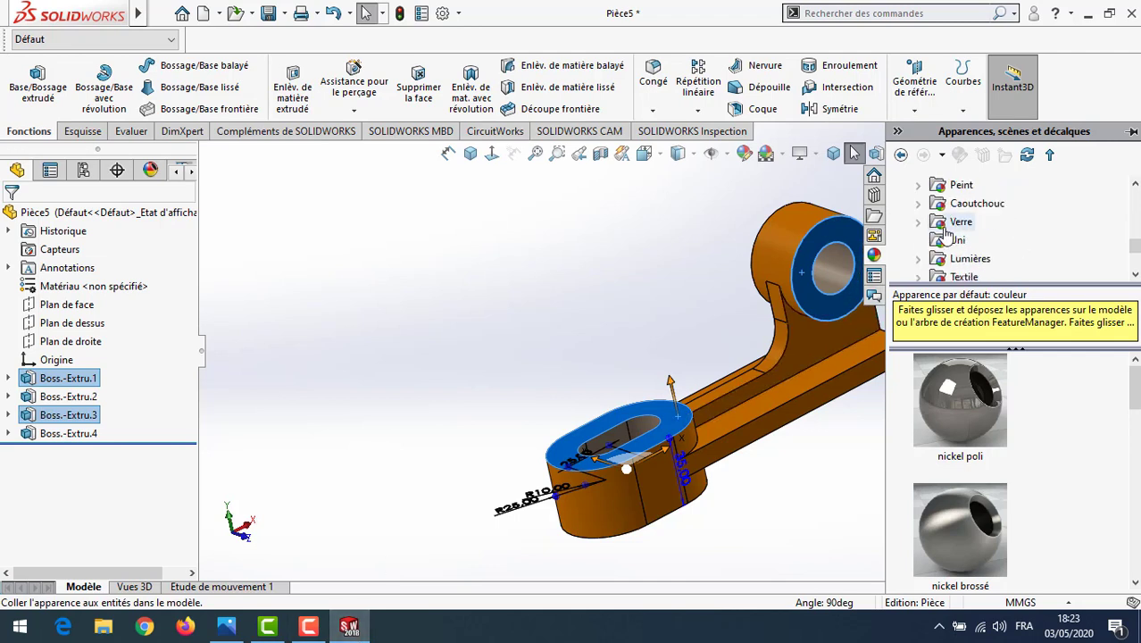
scroll(1010, 253, "up", 1)
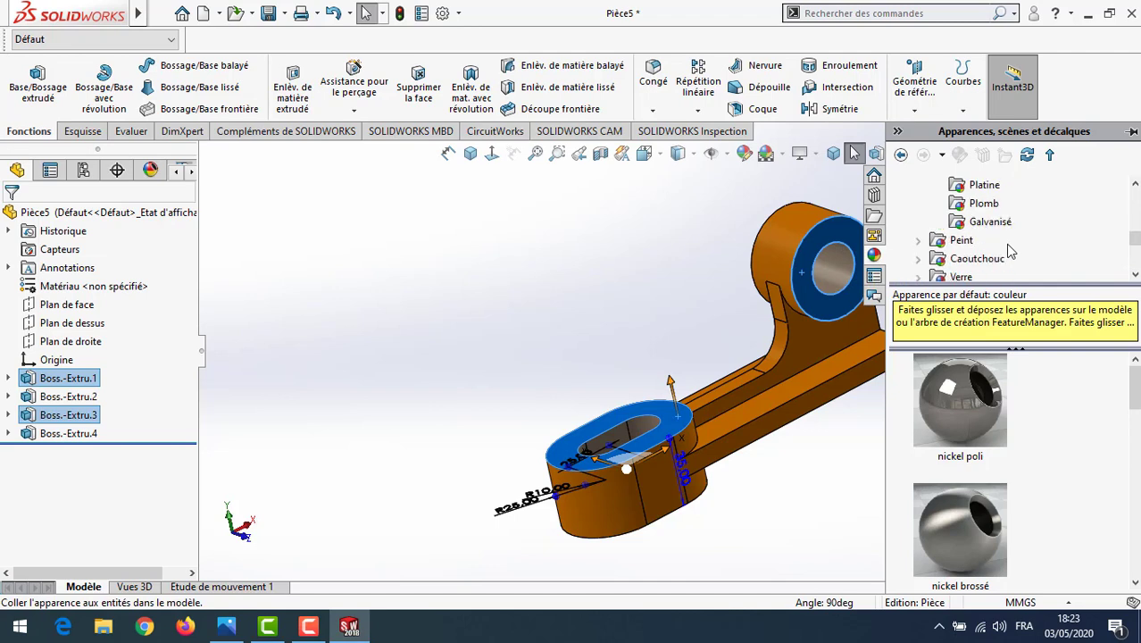
scroll(986, 246, "down", 1)
scroll(978, 258, "up", 2)
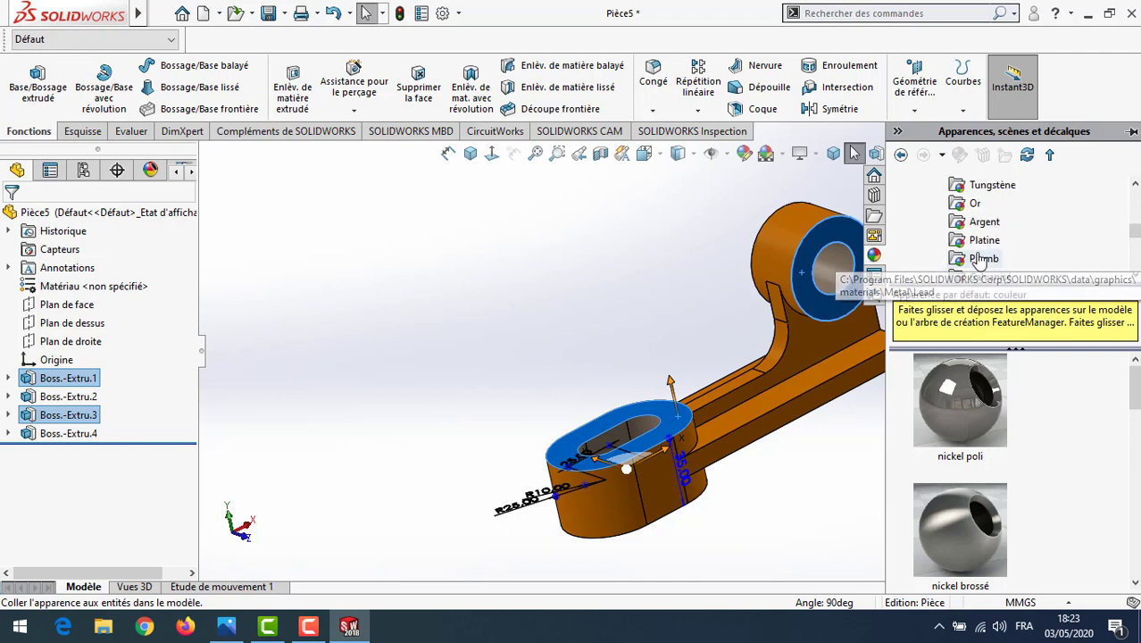
Apply the polished silver (argent poli) appearance from the Argent category to the ring's front face and the slotted boss's top face.
left_click_drag(983, 222, 799, 374)
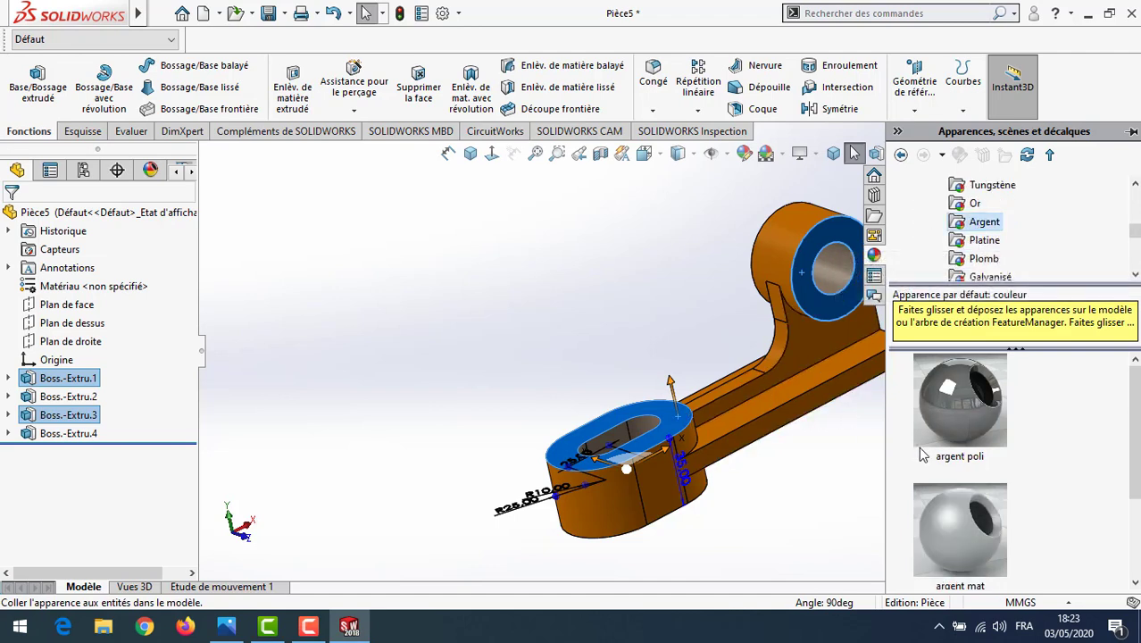
left_click(983, 431)
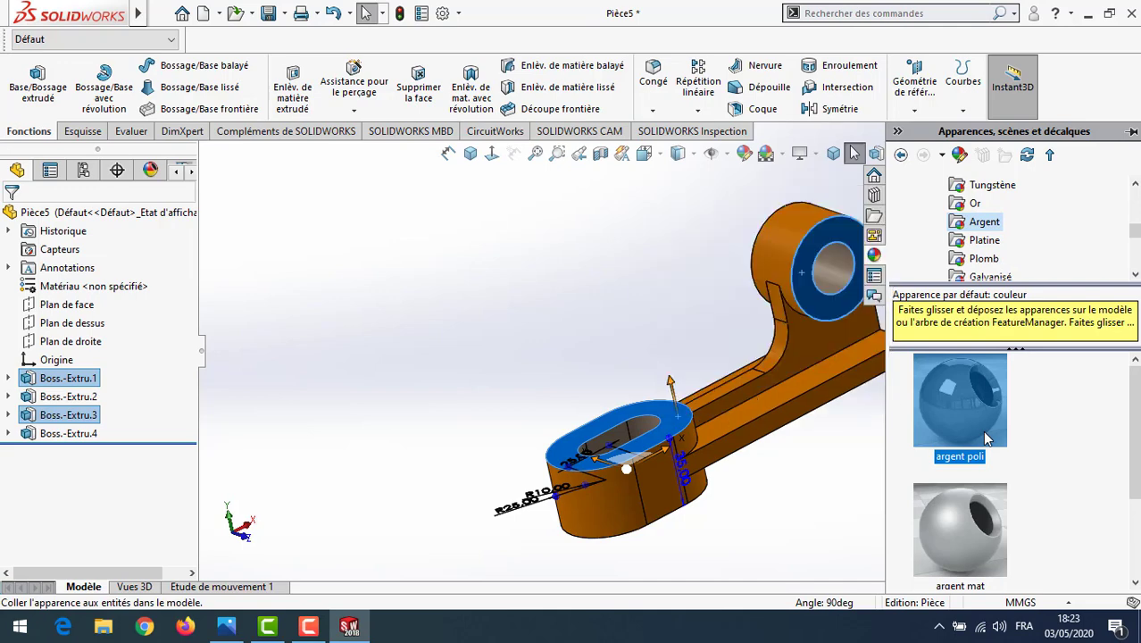
left_click(543, 277)
mouse_move(474, 278)
middle_mouse_down()
mouse_move(428, 270)
mouse_move(488, 232)
mouse_move(466, 212)
mouse_move(425, 234)
mouse_move(425, 266)
mouse_move(453, 255)
mouse_move(481, 273)
middle_mouse_up()
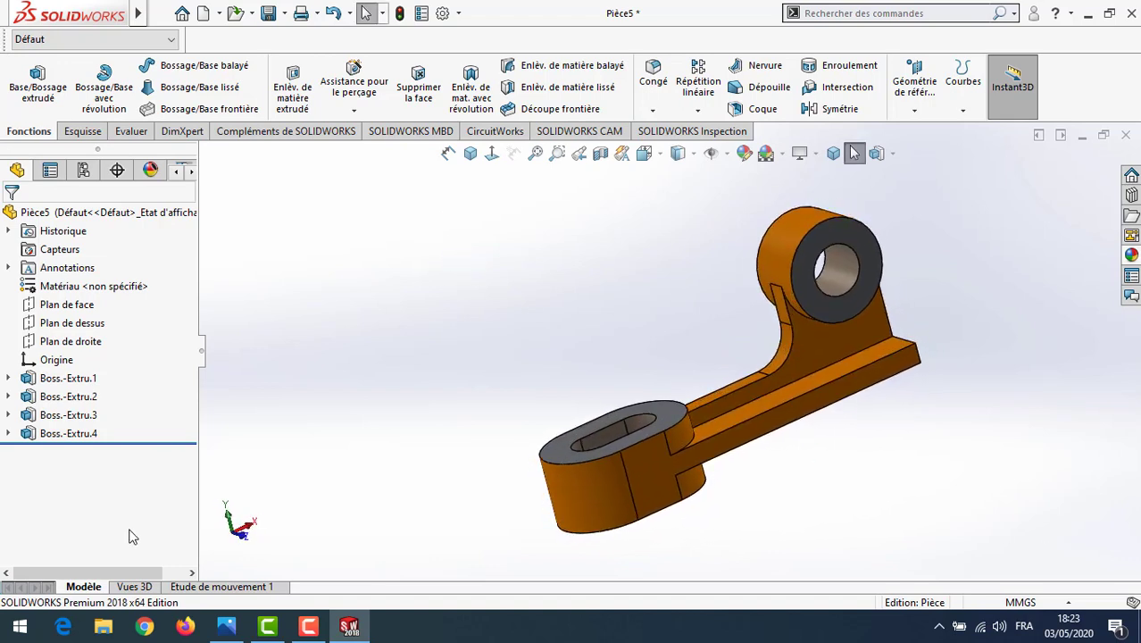